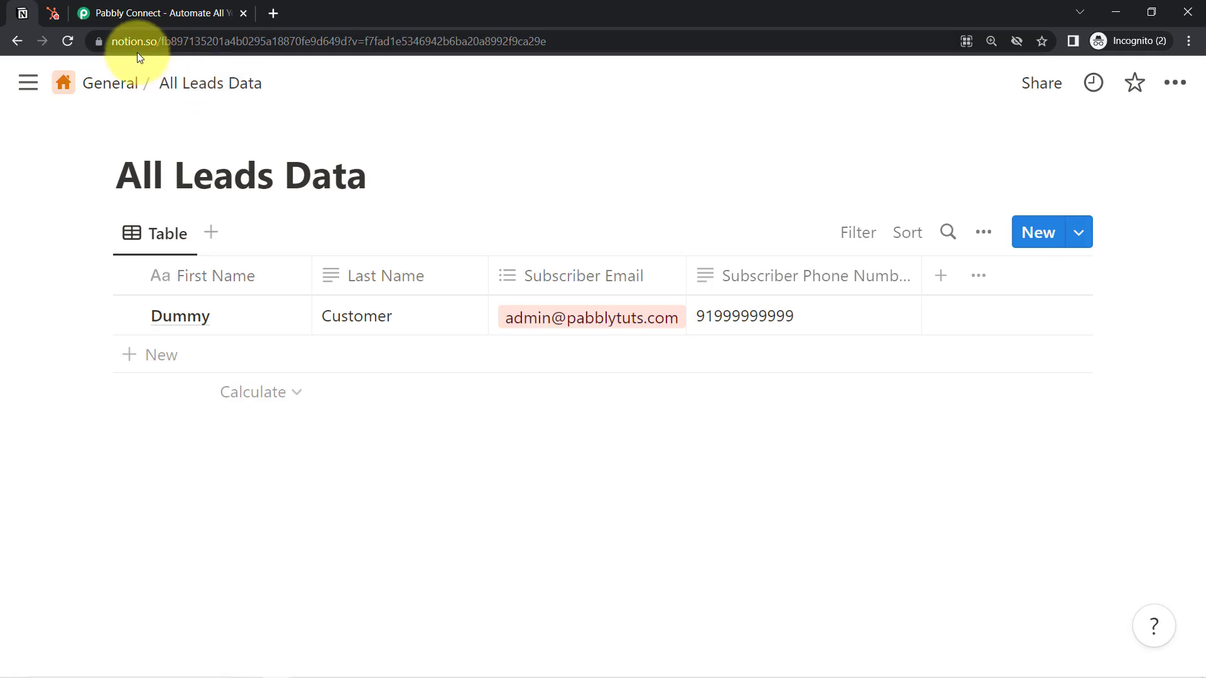
Review the sample lead in Notion's All Leads Data table, then bring up HubSpot's empty Contacts list
left_click_drag(142, 175, 313, 195)
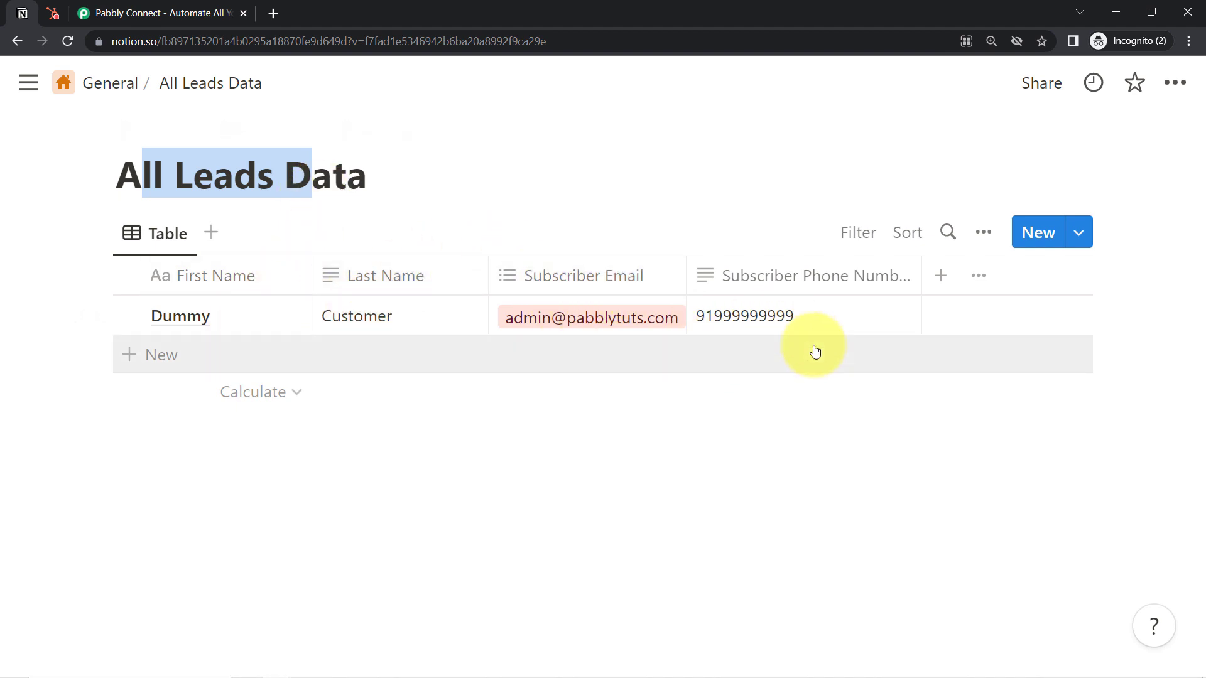
left_click(53, 13)
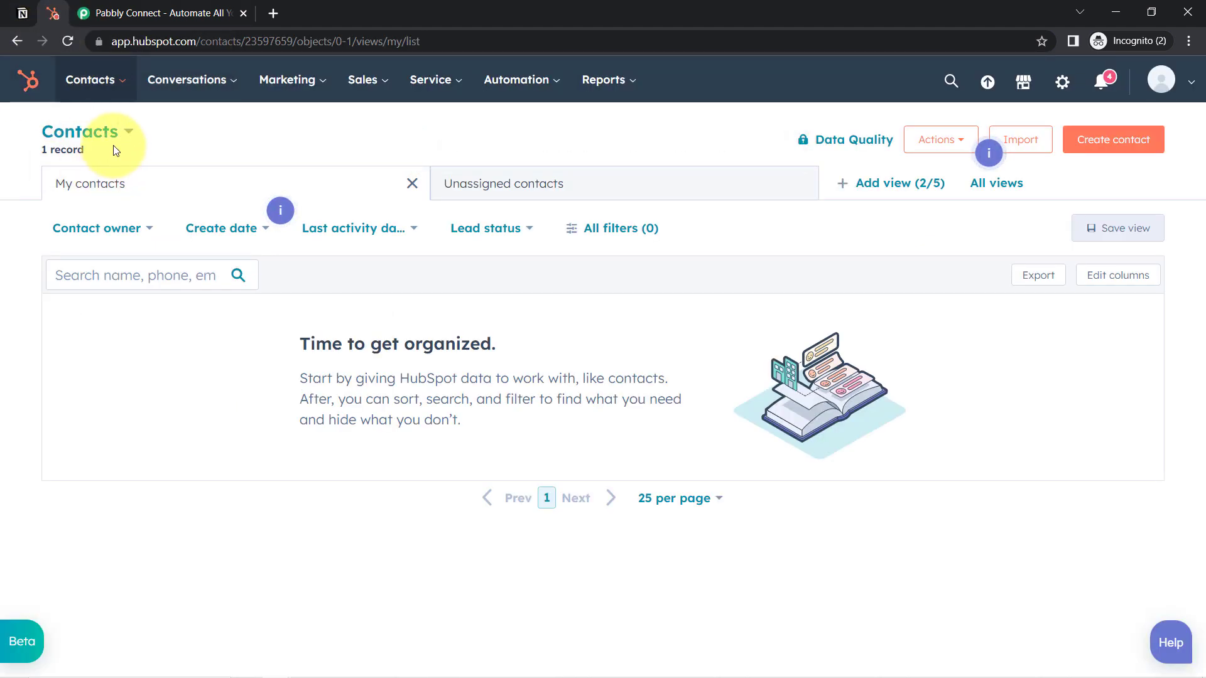
Flip between the Notion and HubSpot tabs, then move to the Pabbly Connect website
left_click(19, 14)
left_click(52, 13)
left_click(26, 11)
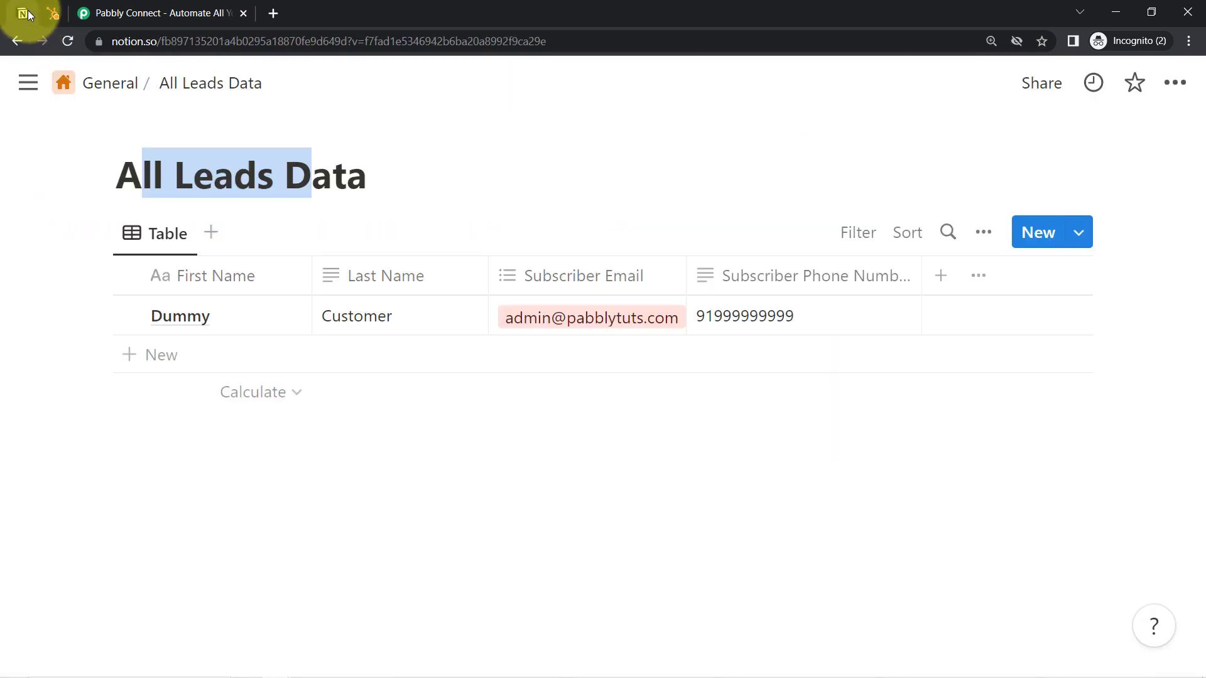
left_click(119, 7)
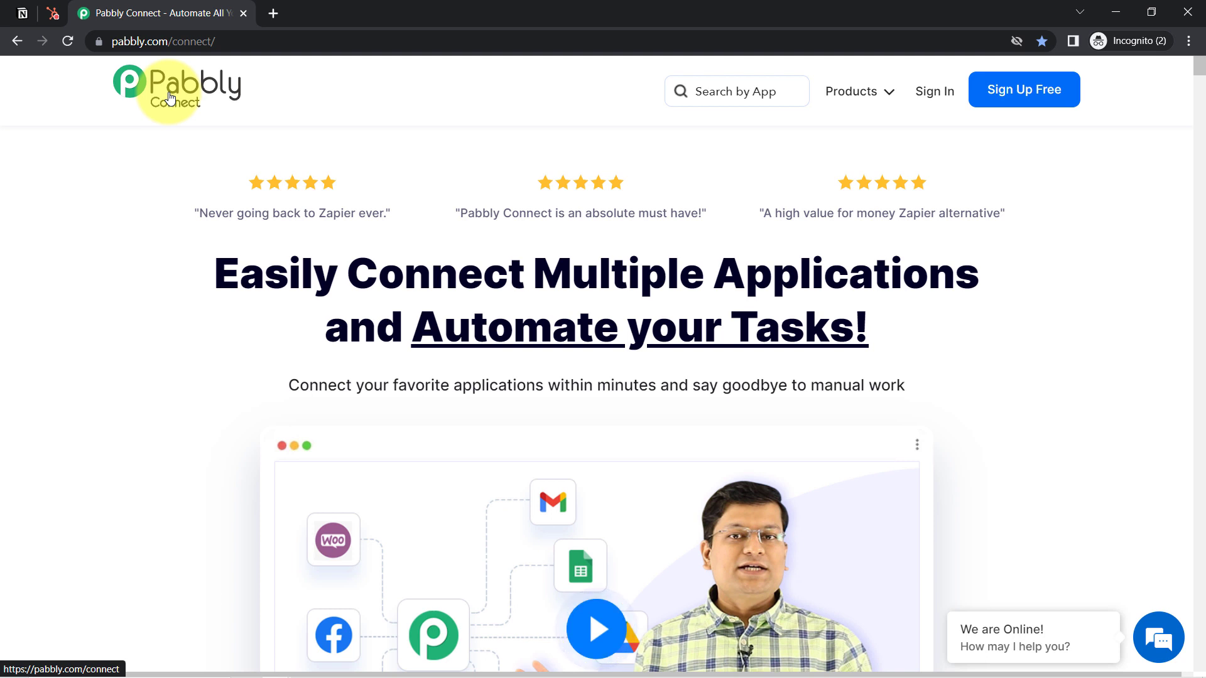
Sign in and open the Pabbly Connect dashboard showing 3000 tasks allotted and 2329 remaining
left_click_drag(291, 275, 788, 340)
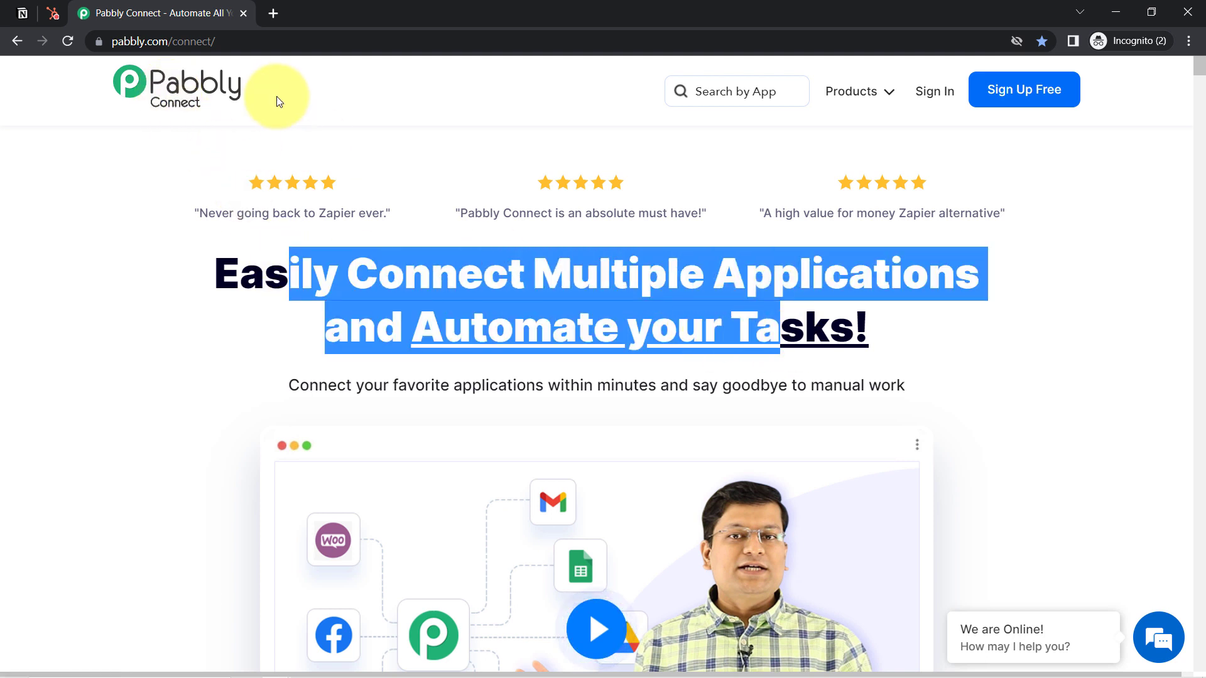
left_click_drag(145, 41, 235, 43)
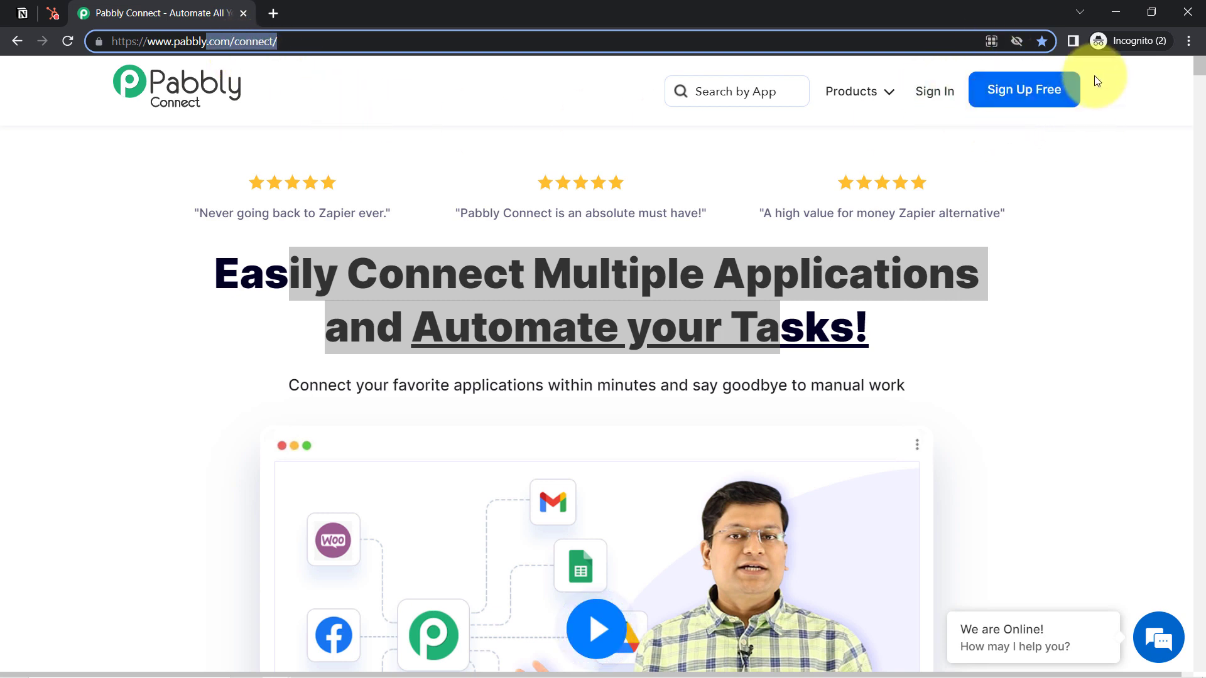
left_click(940, 96)
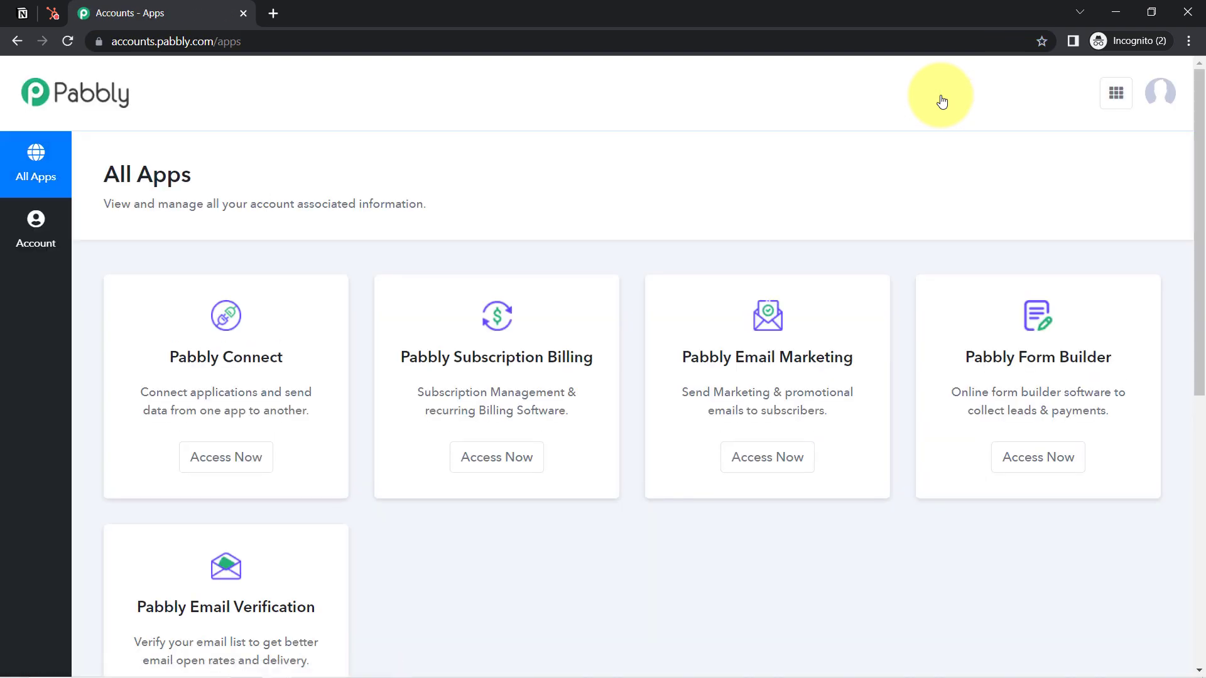
left_click(202, 463)
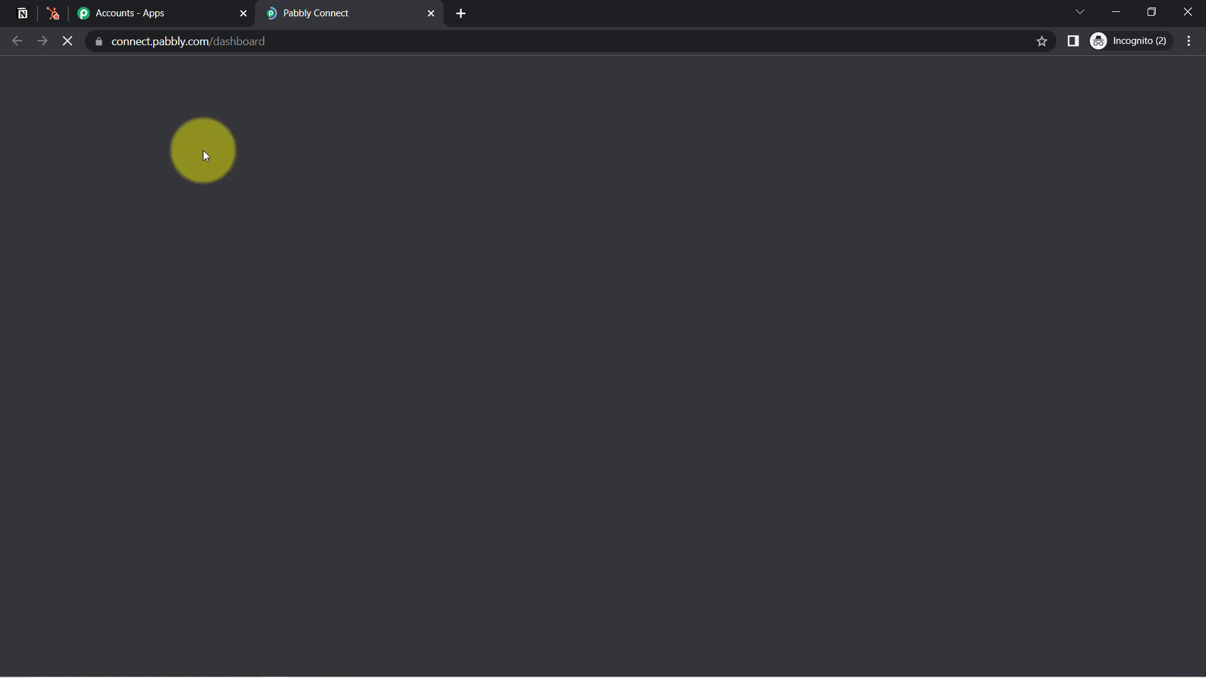
left_click(170, 12)
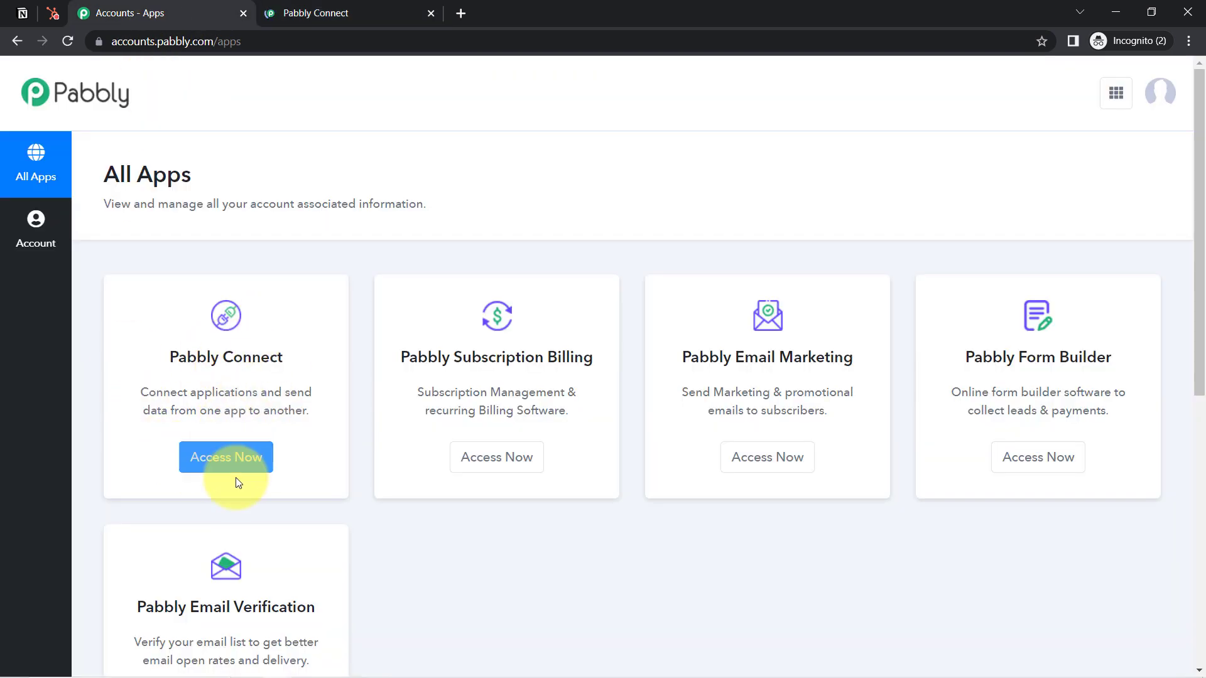
left_click(299, 8)
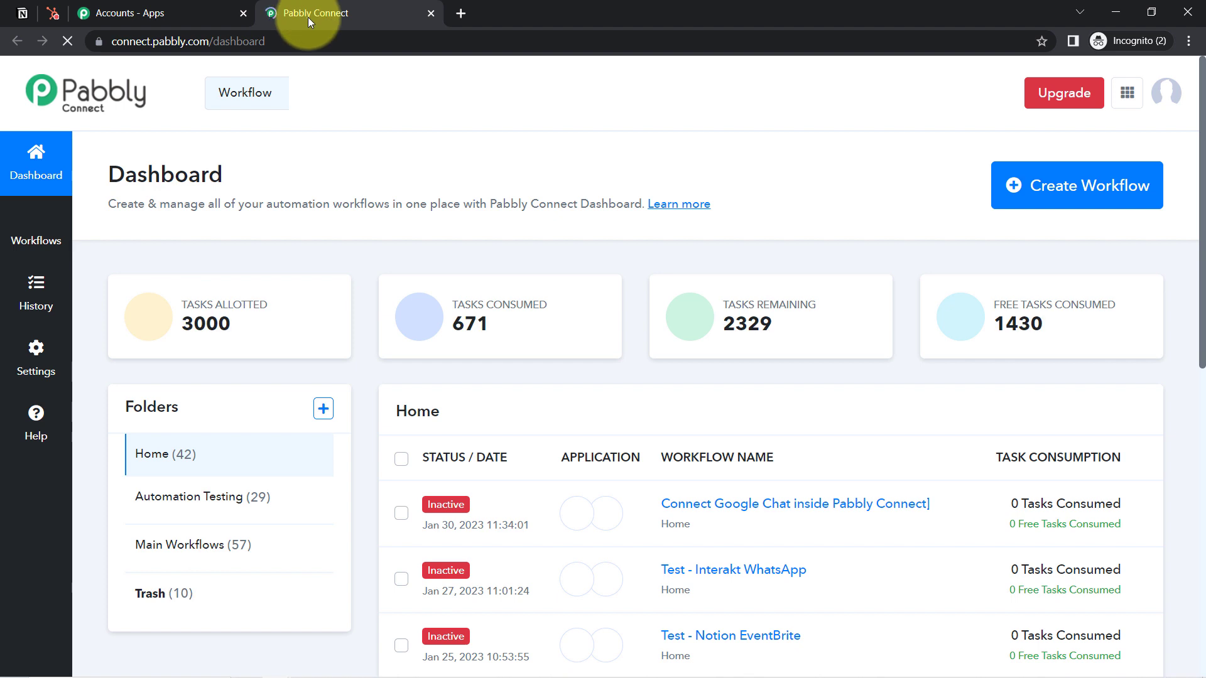
left_click_drag(137, 174, 250, 198)
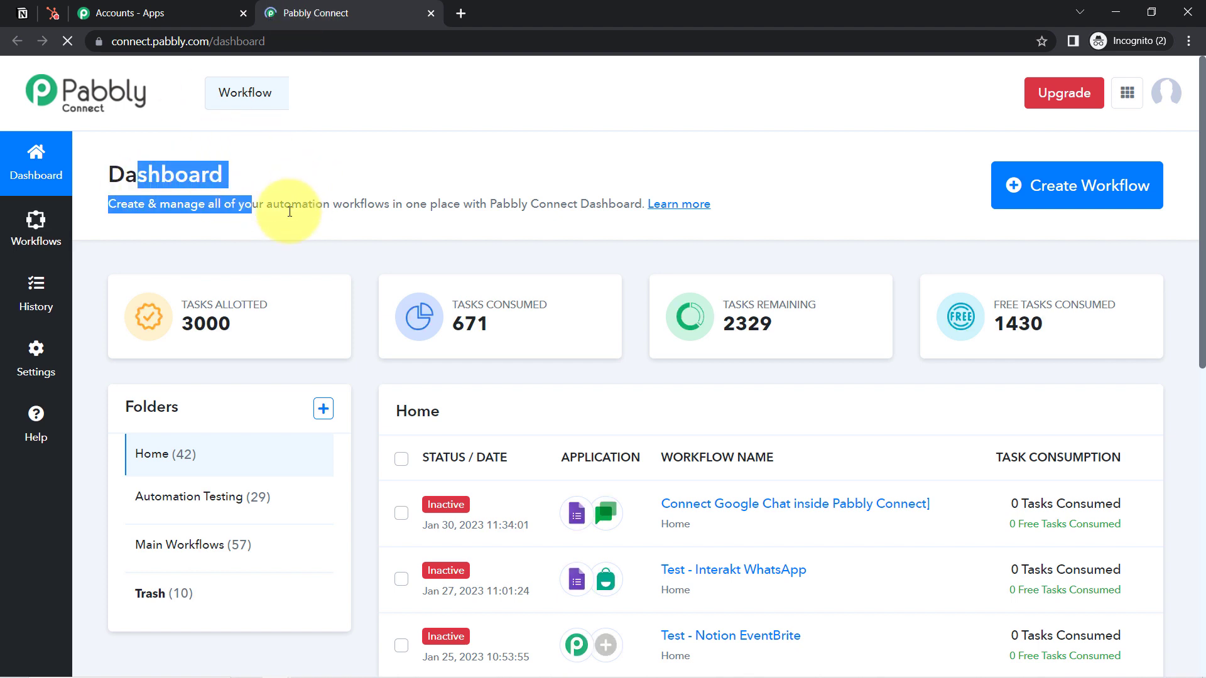
Create a workflow named 'When Lead is Added in Notion -> Add Contact in HubSpot CRM', correcting 'COntact'
left_click(1051, 189)
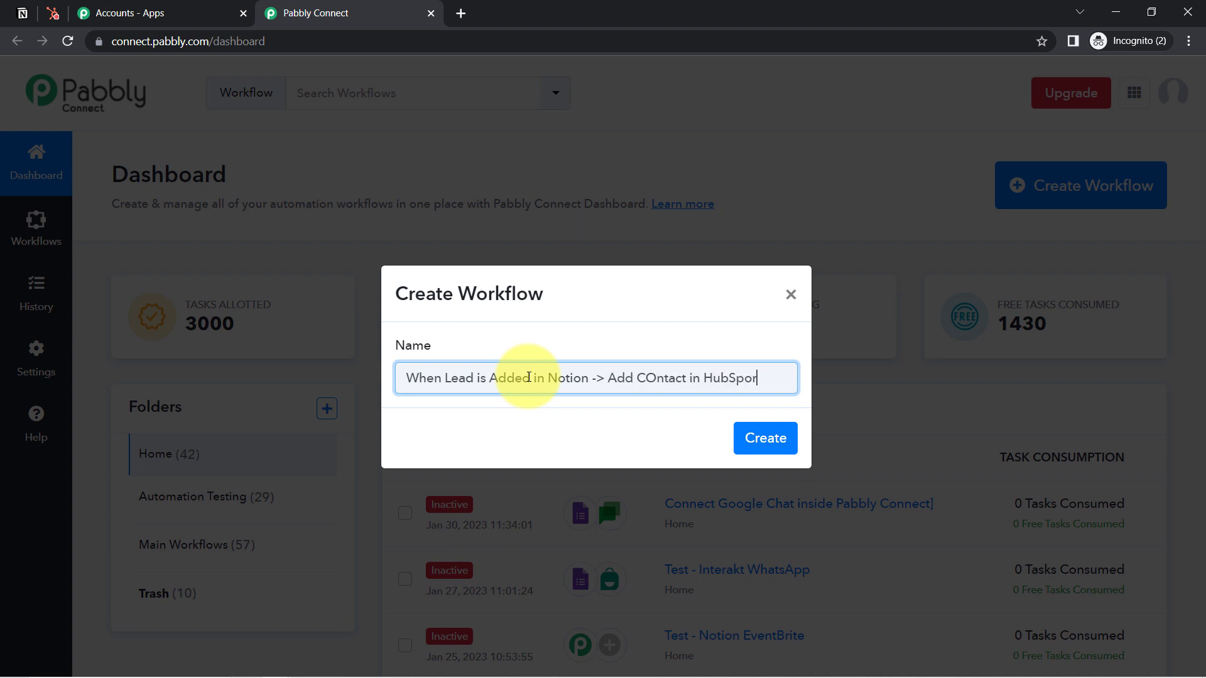
type("M as well")
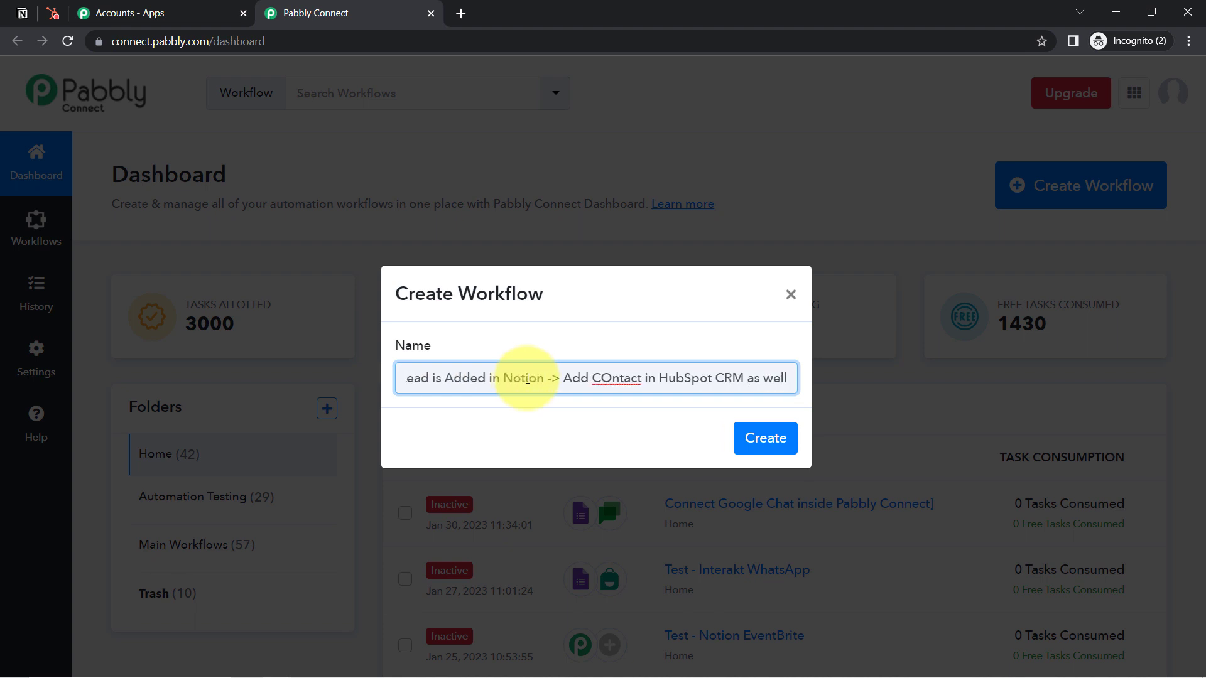
right_click(611, 375)
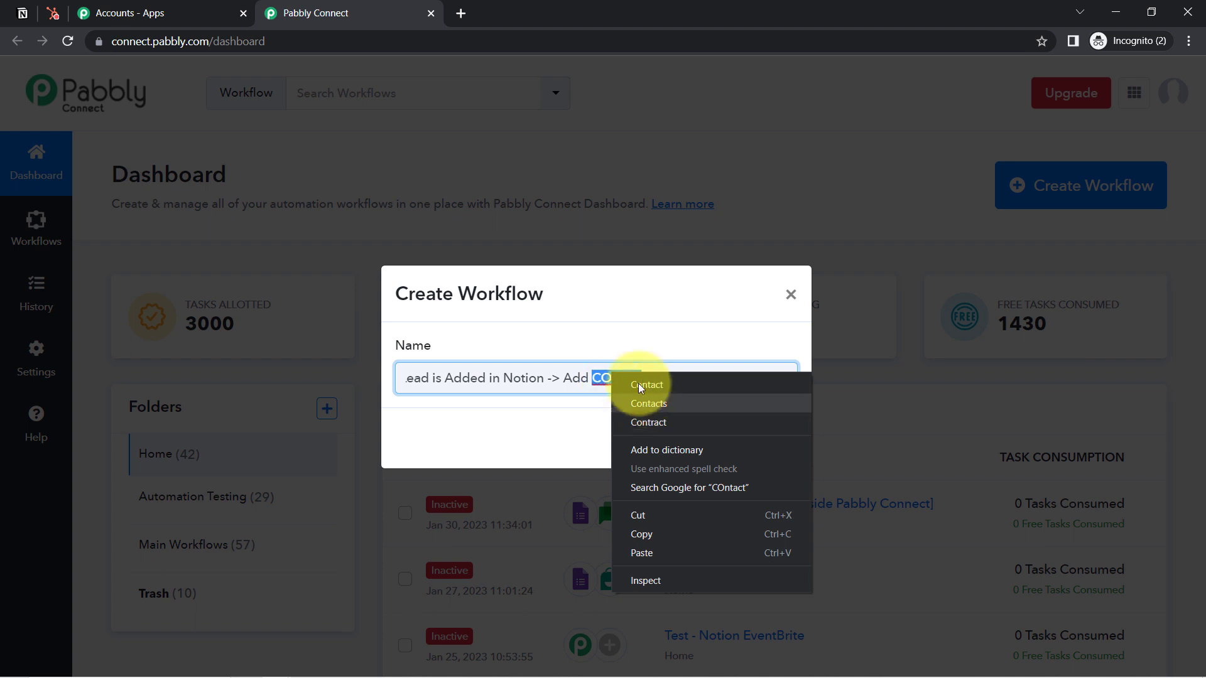
left_click(636, 384)
left_click_drag(634, 378, 398, 382)
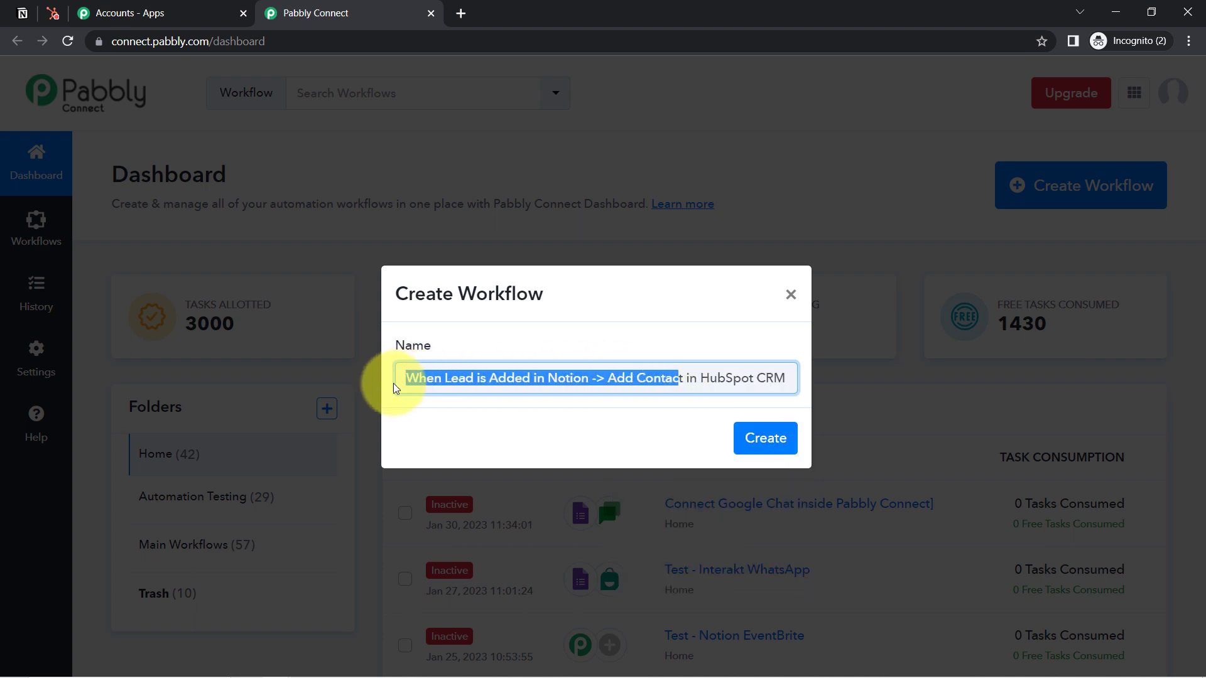
left_click(454, 379)
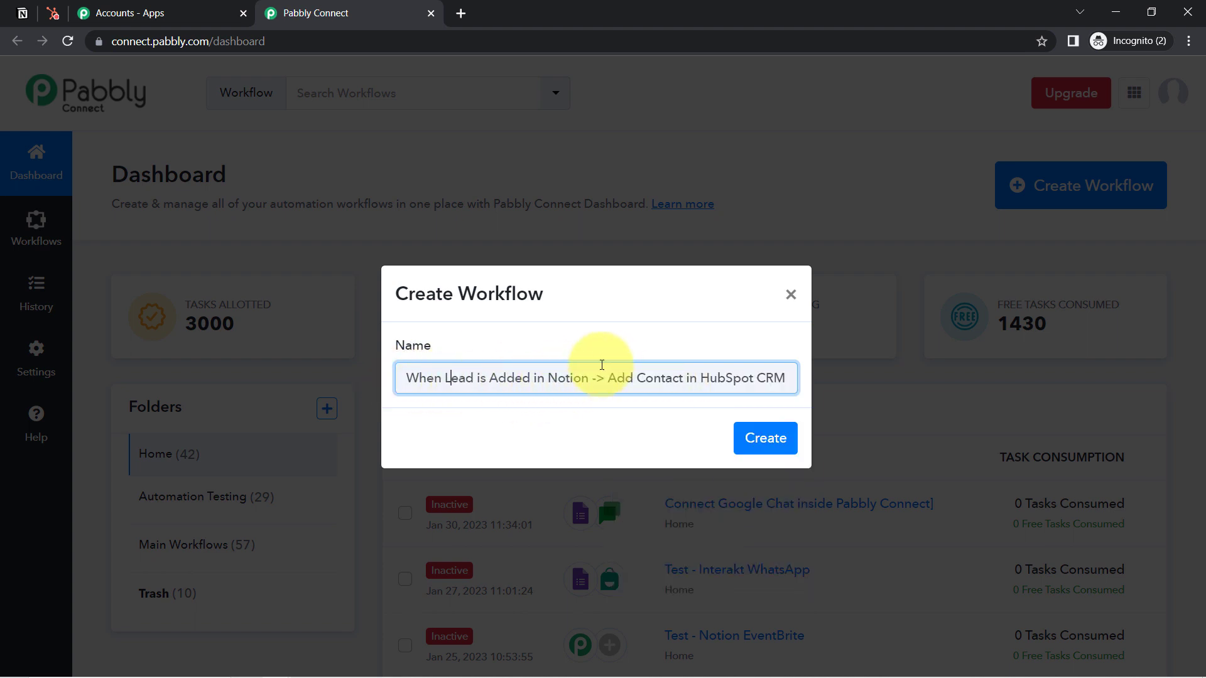
left_click_drag(642, 384, 807, 376)
left_click(736, 384)
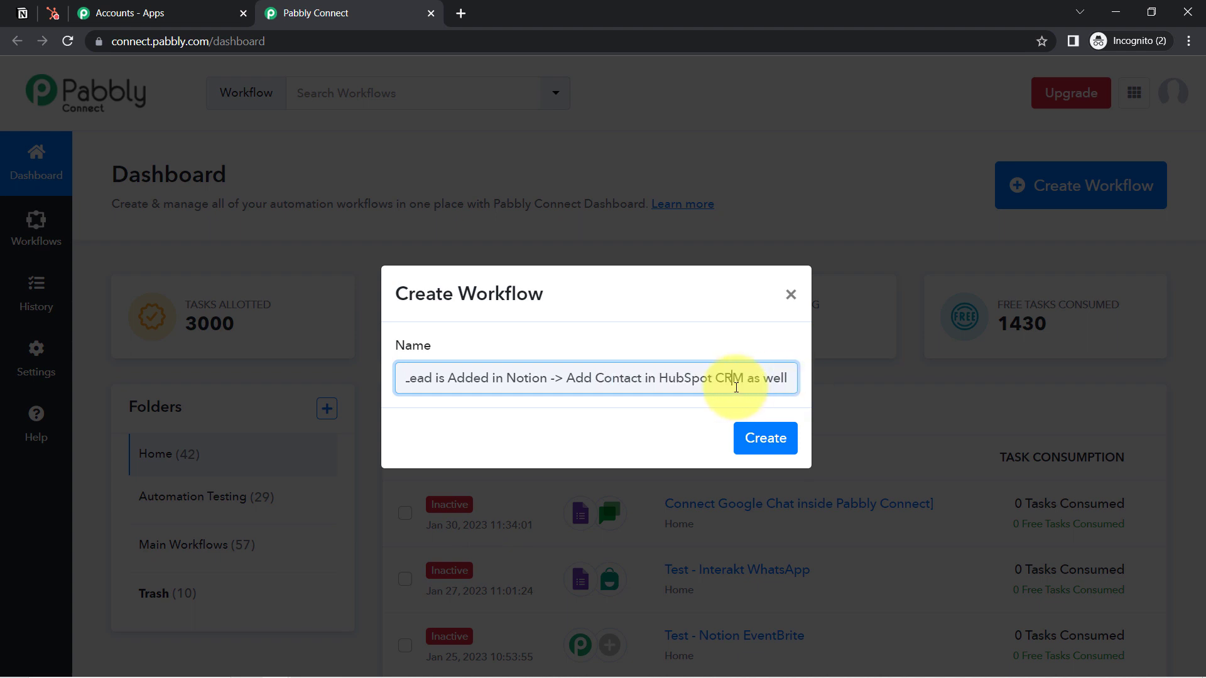
left_click(760, 438)
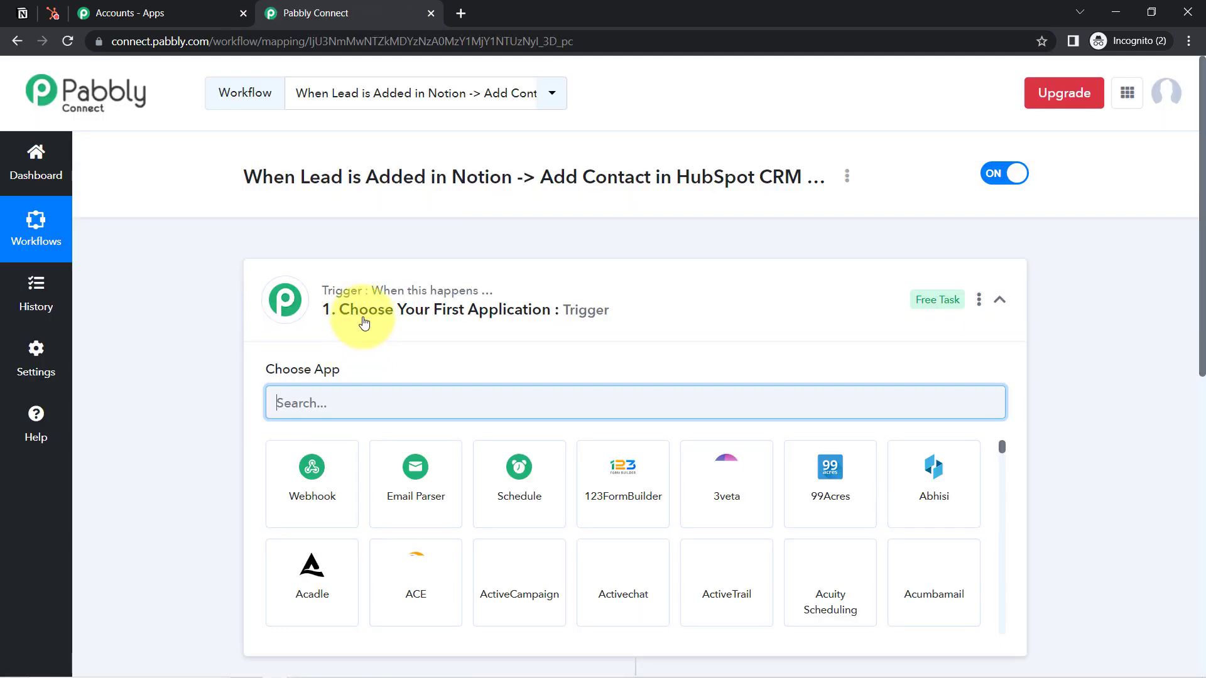
Search 'not' and choose Notion as the trigger app
left_click(364, 322)
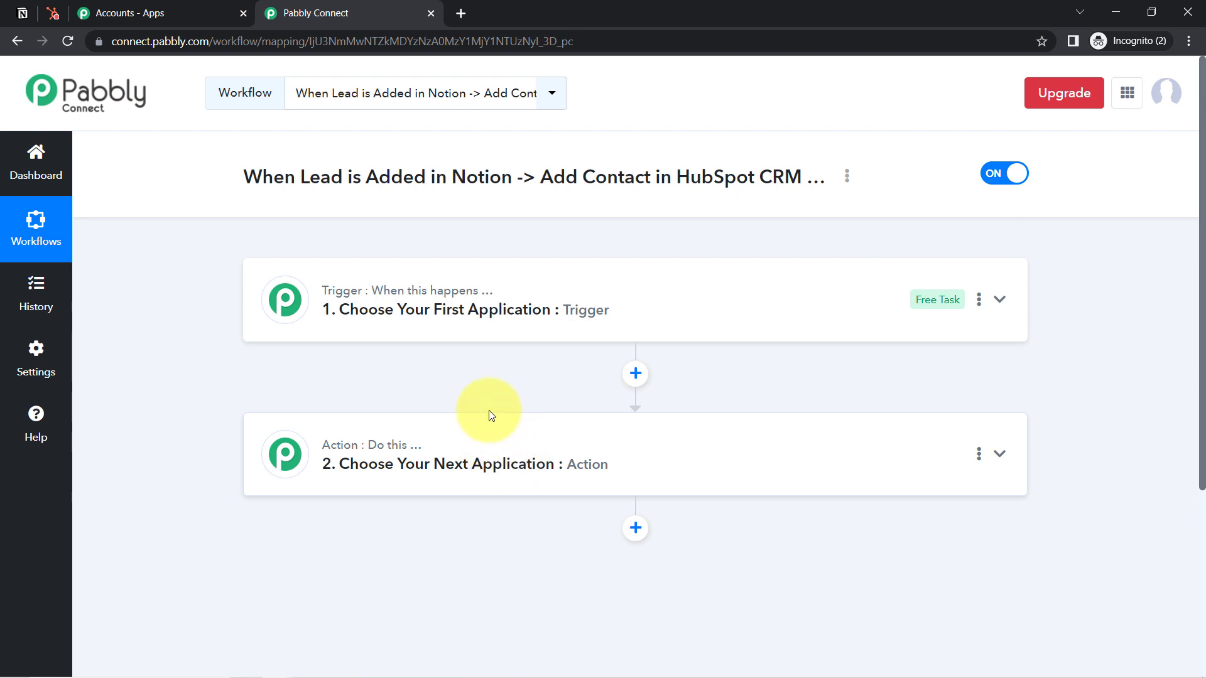
left_click(471, 311)
left_click(343, 404)
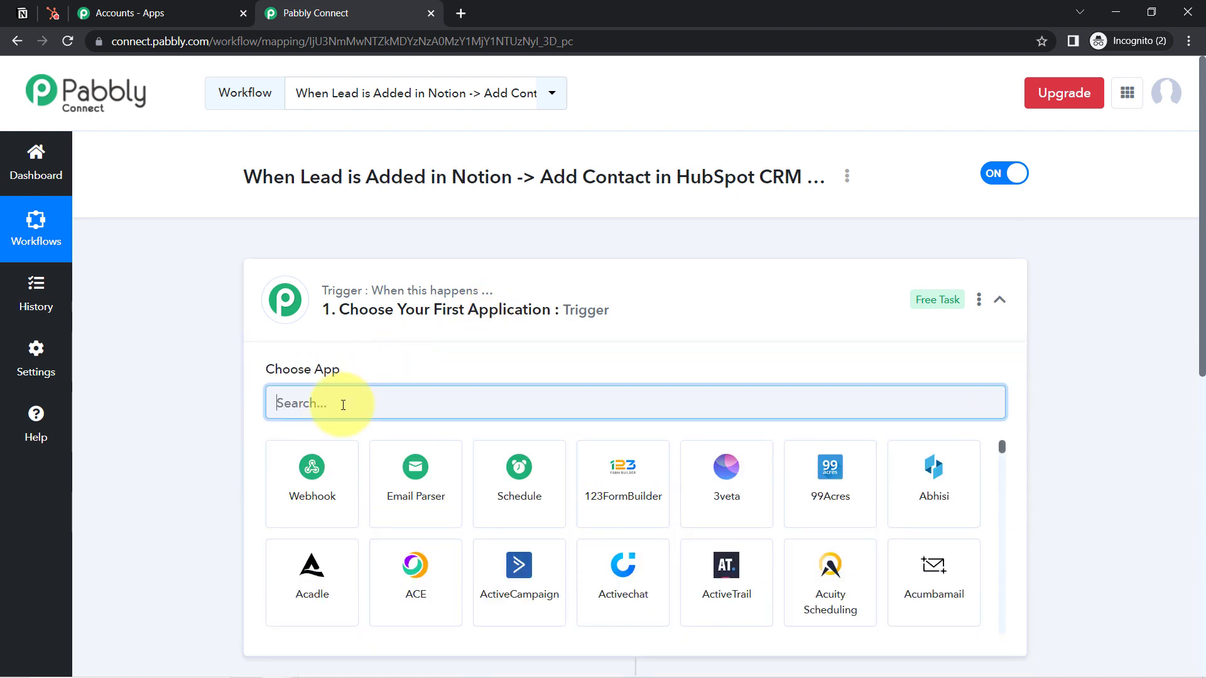
type("noti")
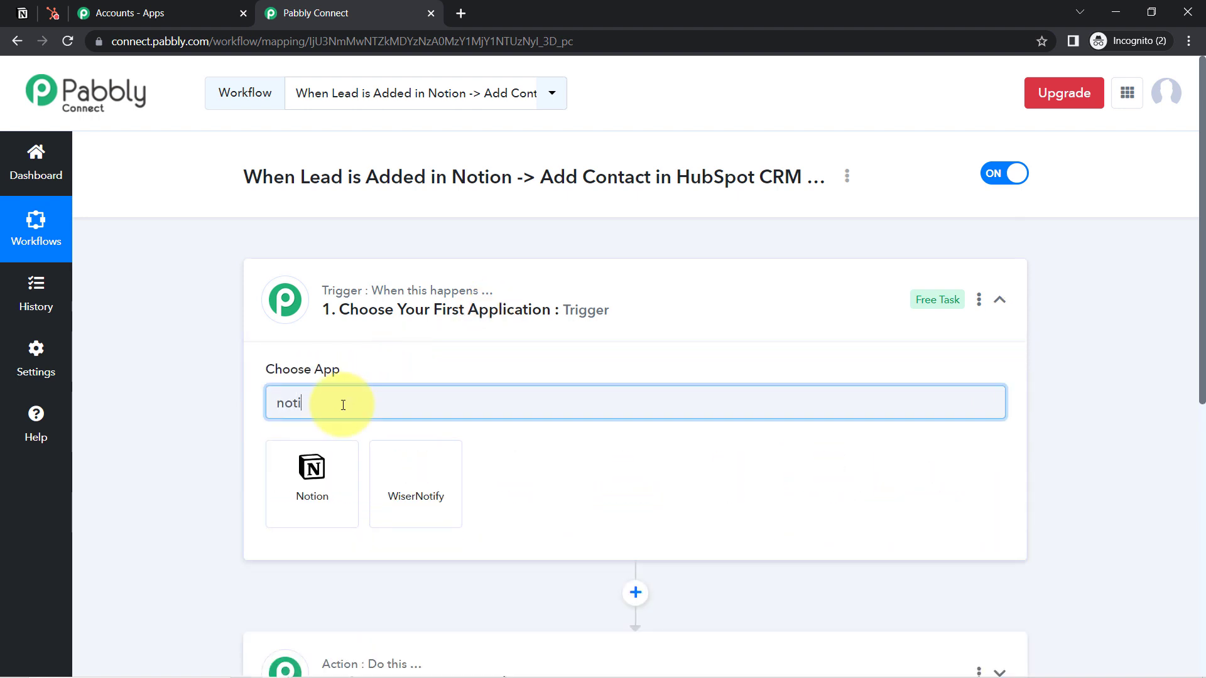
left_click(307, 464)
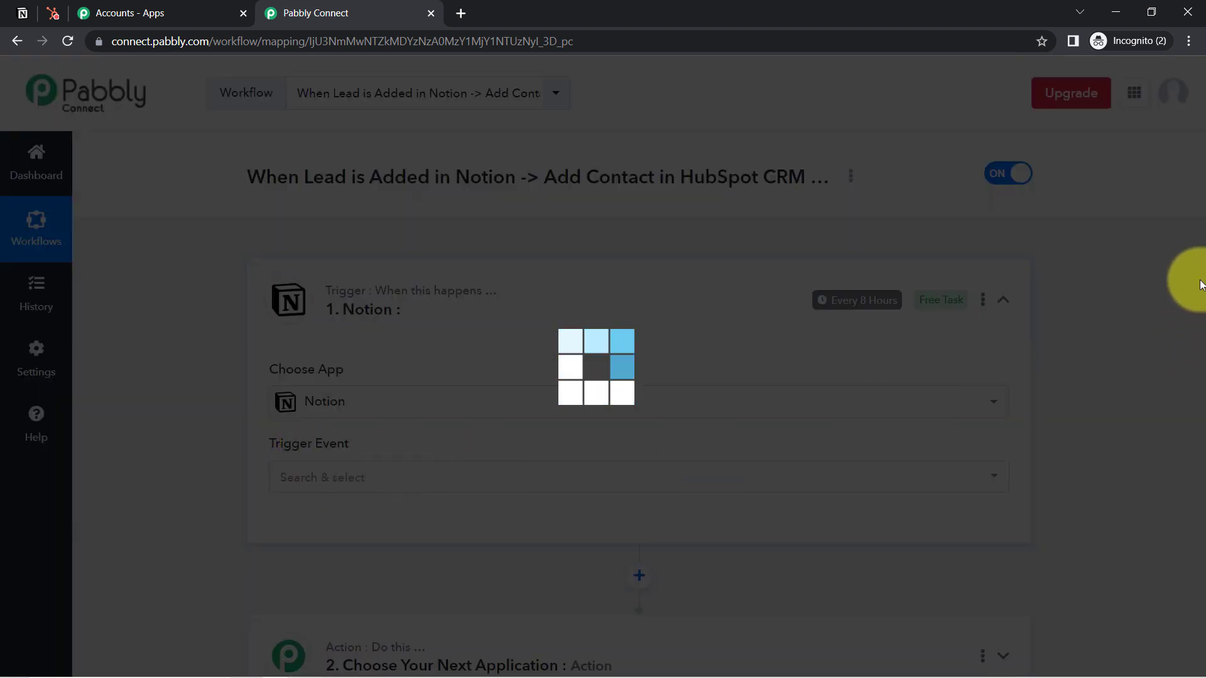
Search 'hubs' and choose HubSpot CRM as the action app
scroll(1184, 336, "down", 6)
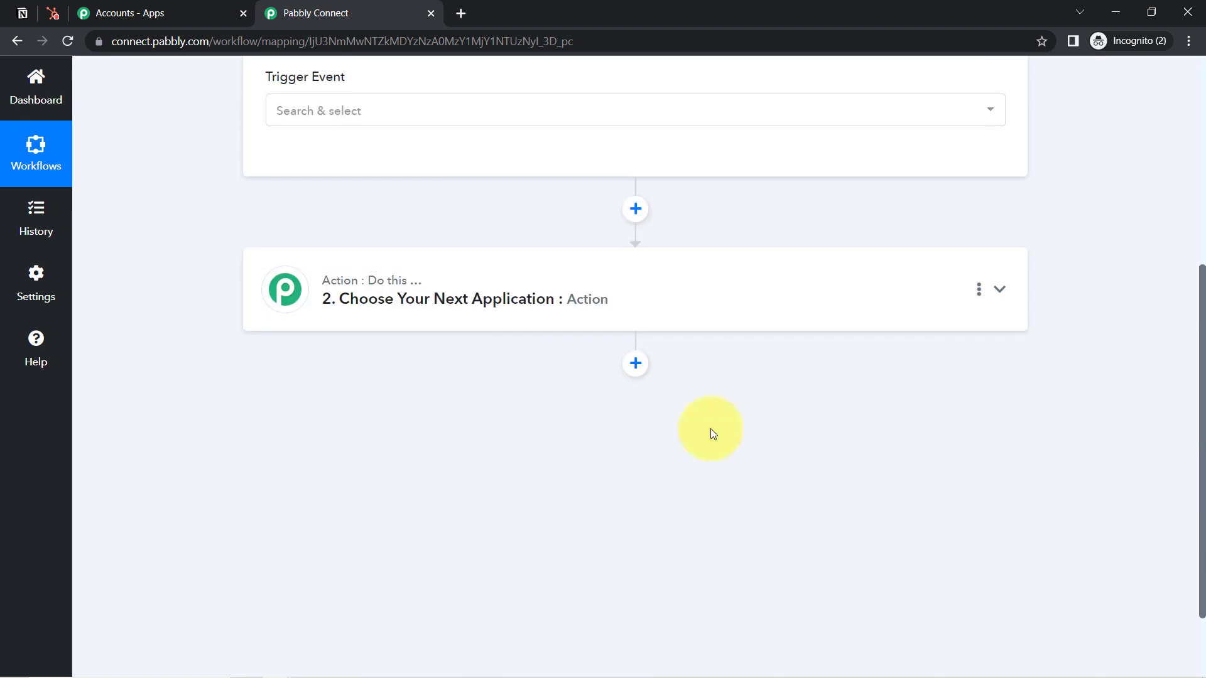
left_click(479, 311)
left_click(358, 387)
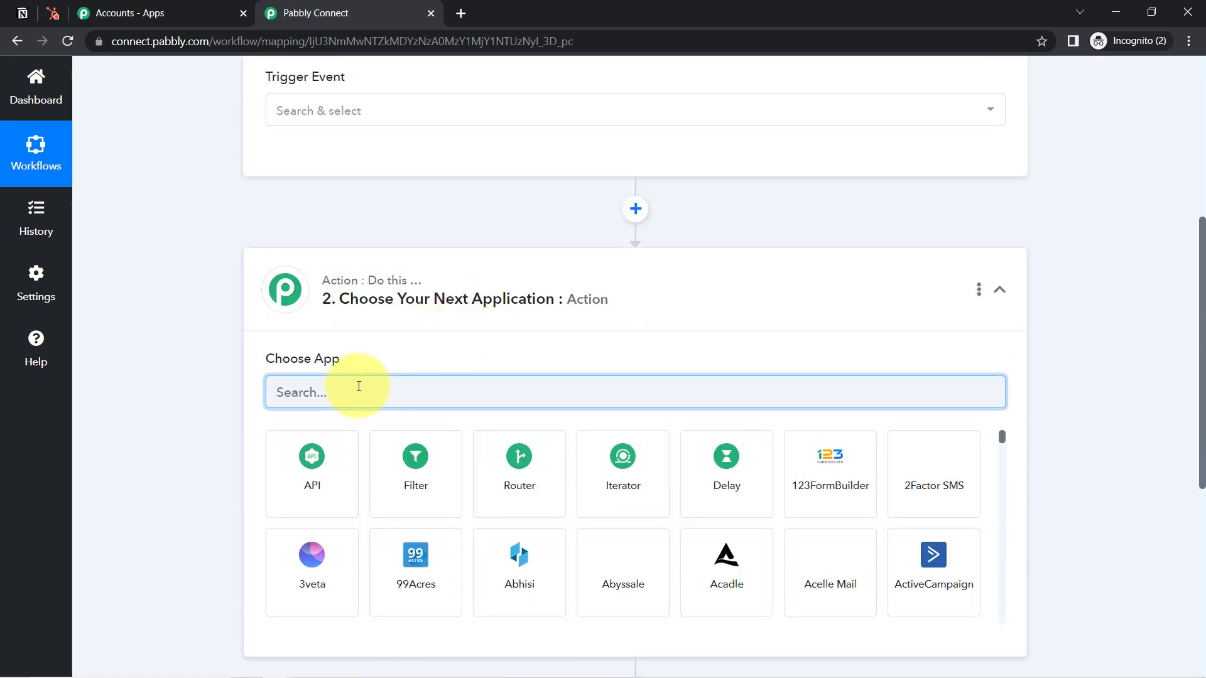
type("hubsp")
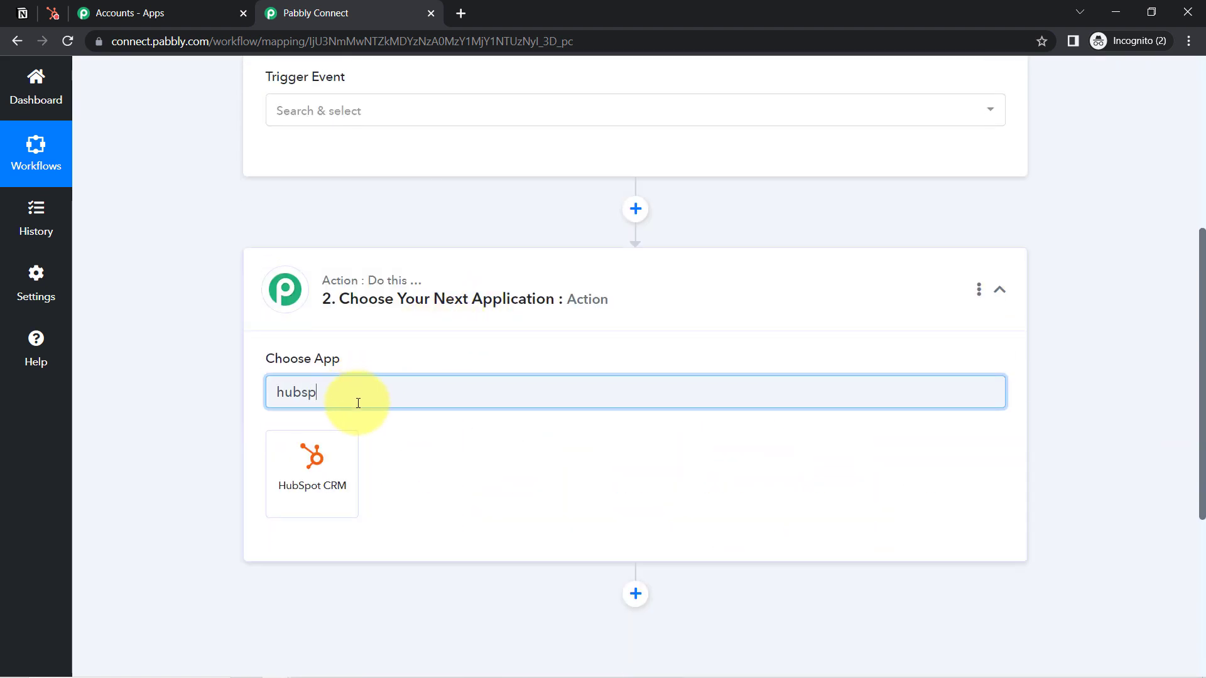
left_click(323, 461)
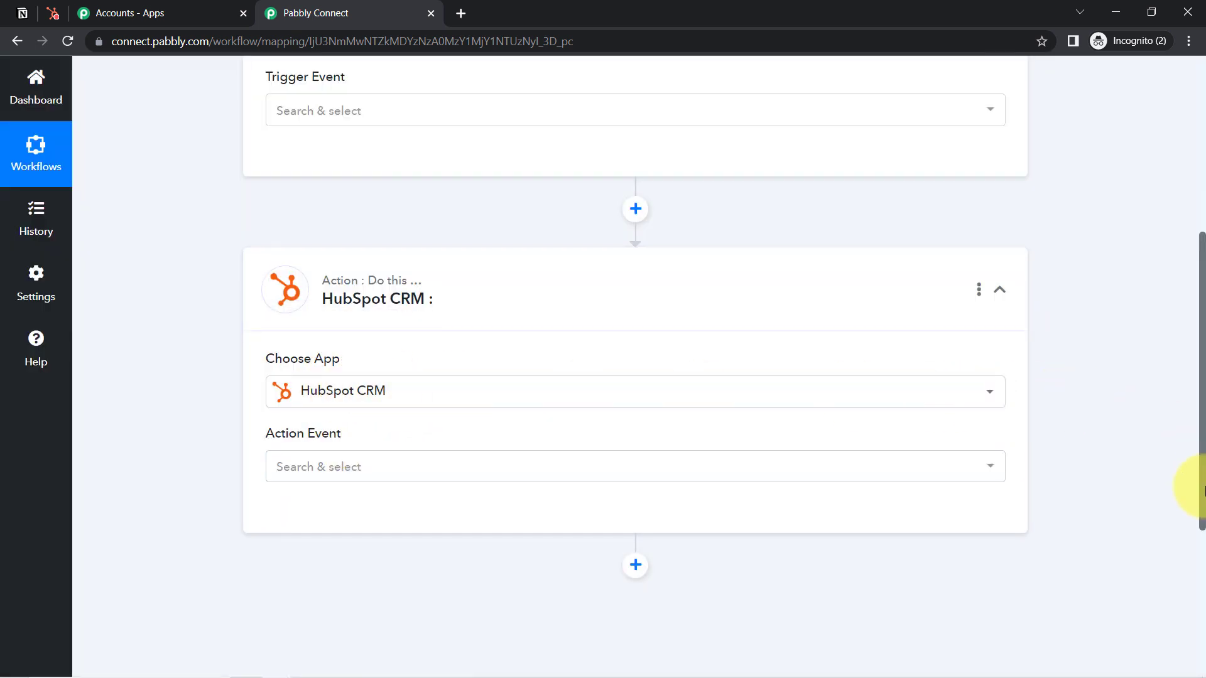
left_click_drag(1204, 490, 1184, 317)
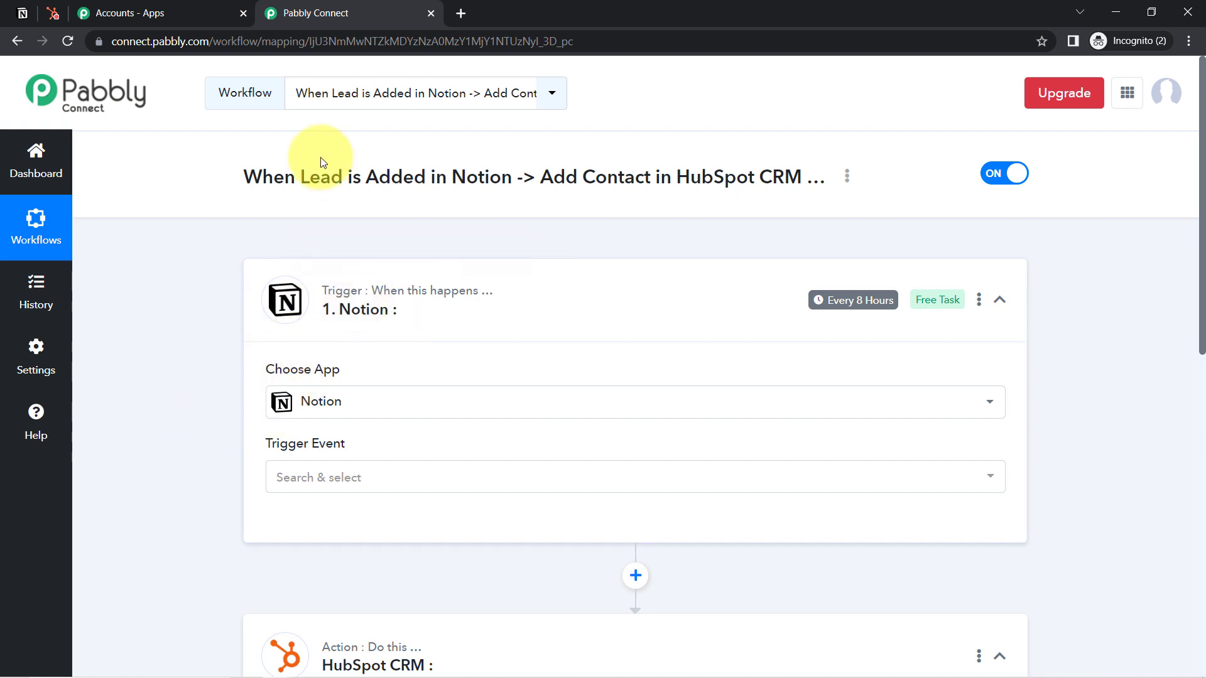
Set the Notion trigger event to New Database Item and start connecting a Notion account
left_click(280, 482)
left_click(356, 561)
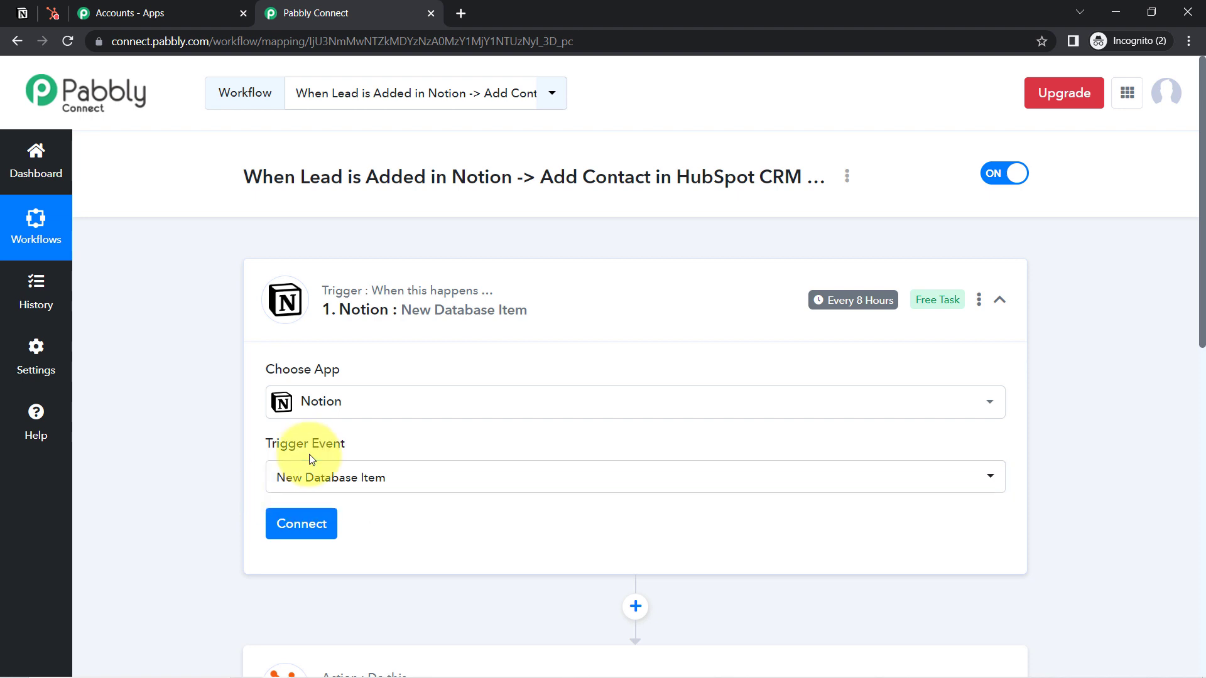
left_click_drag(1202, 320, 1191, 436)
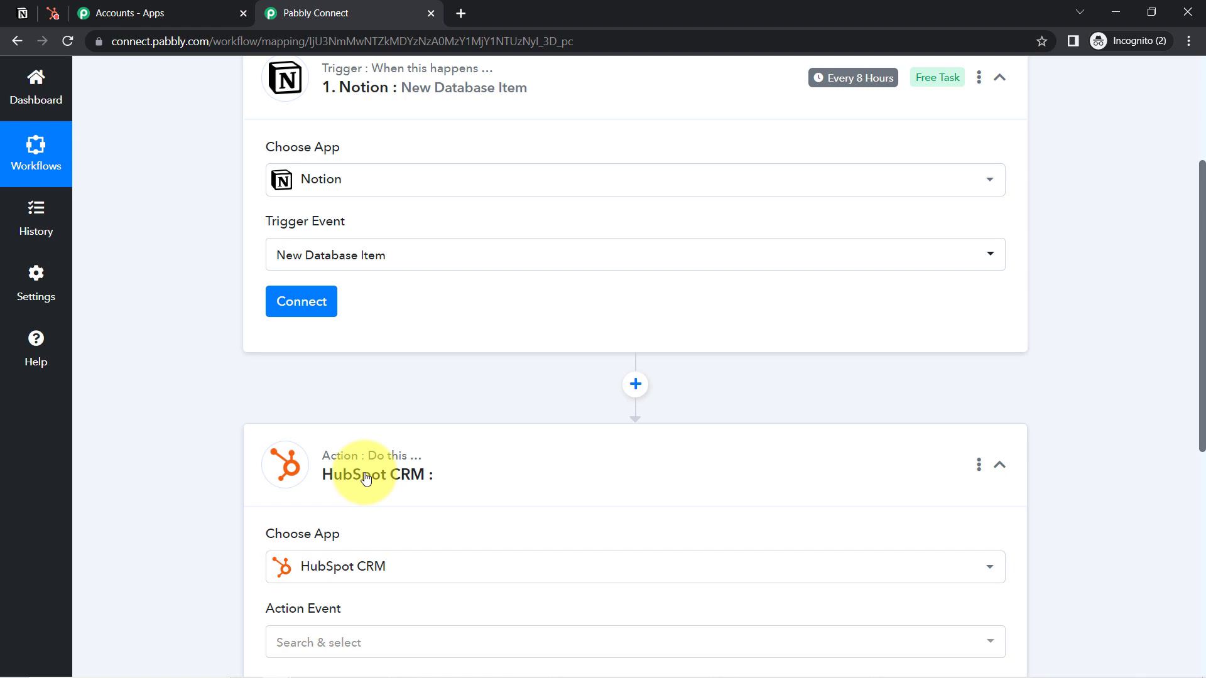
left_click(304, 307)
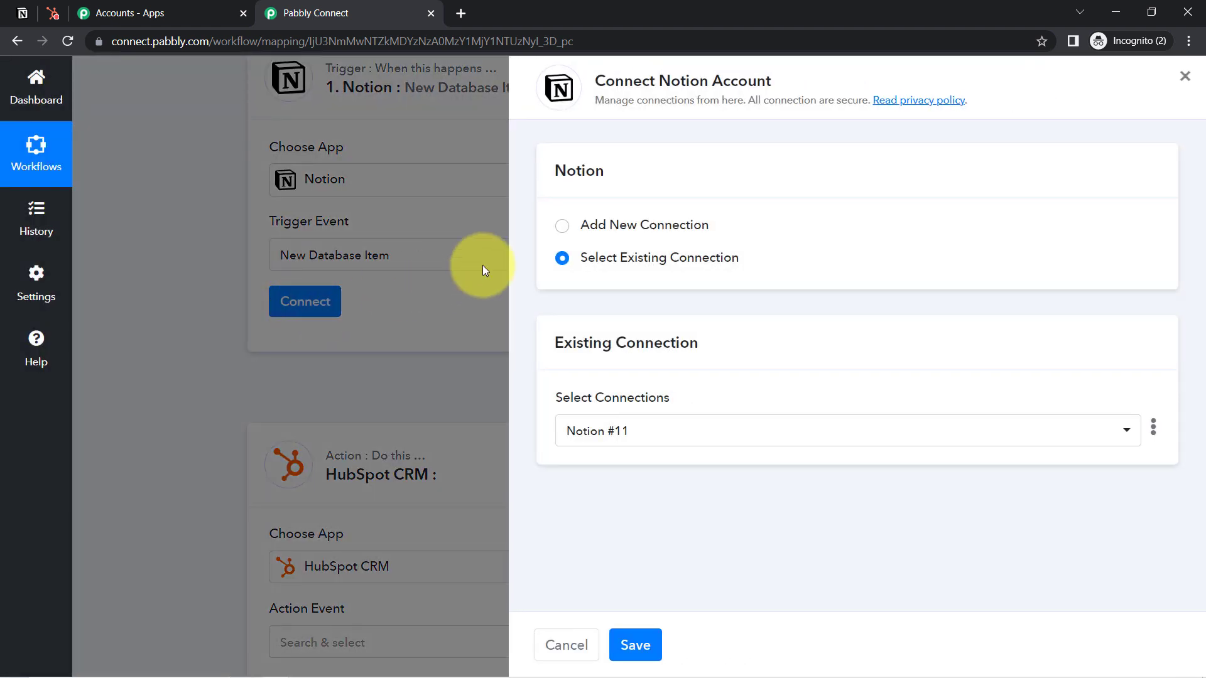
Add a new Notion connection, selecting all workspace pages and allowing Pabbly Connect access
left_click(642, 226)
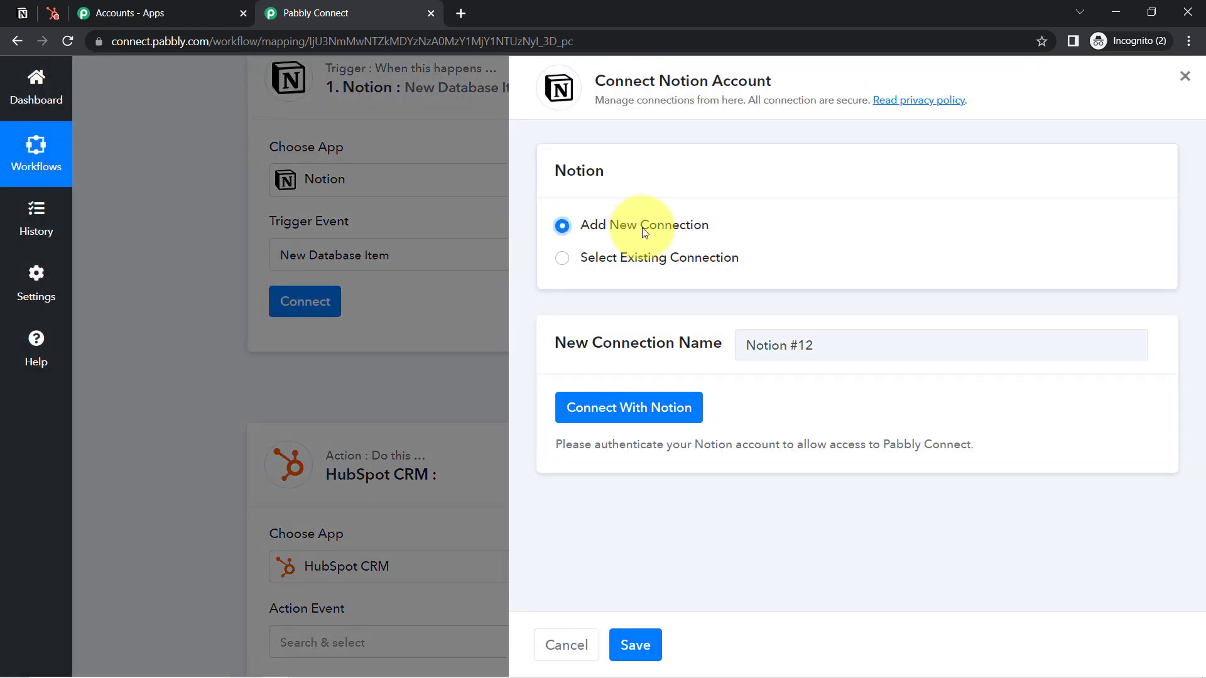
left_click(595, 405)
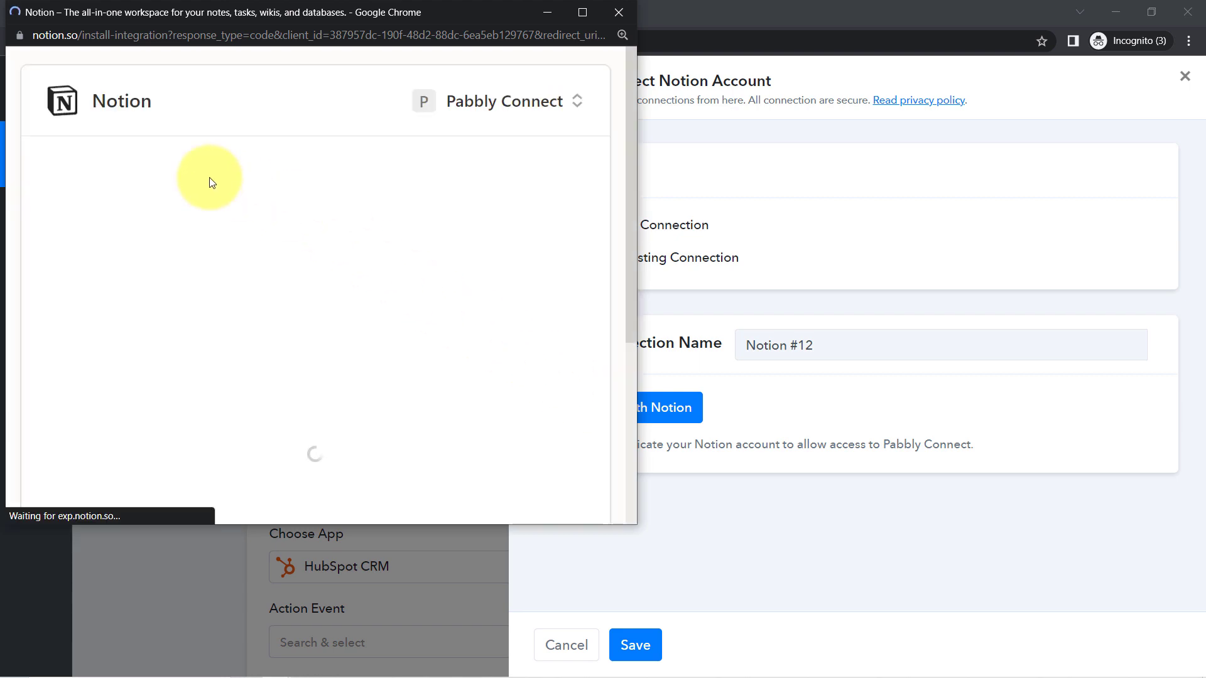
left_click_drag(630, 182, 515, 367)
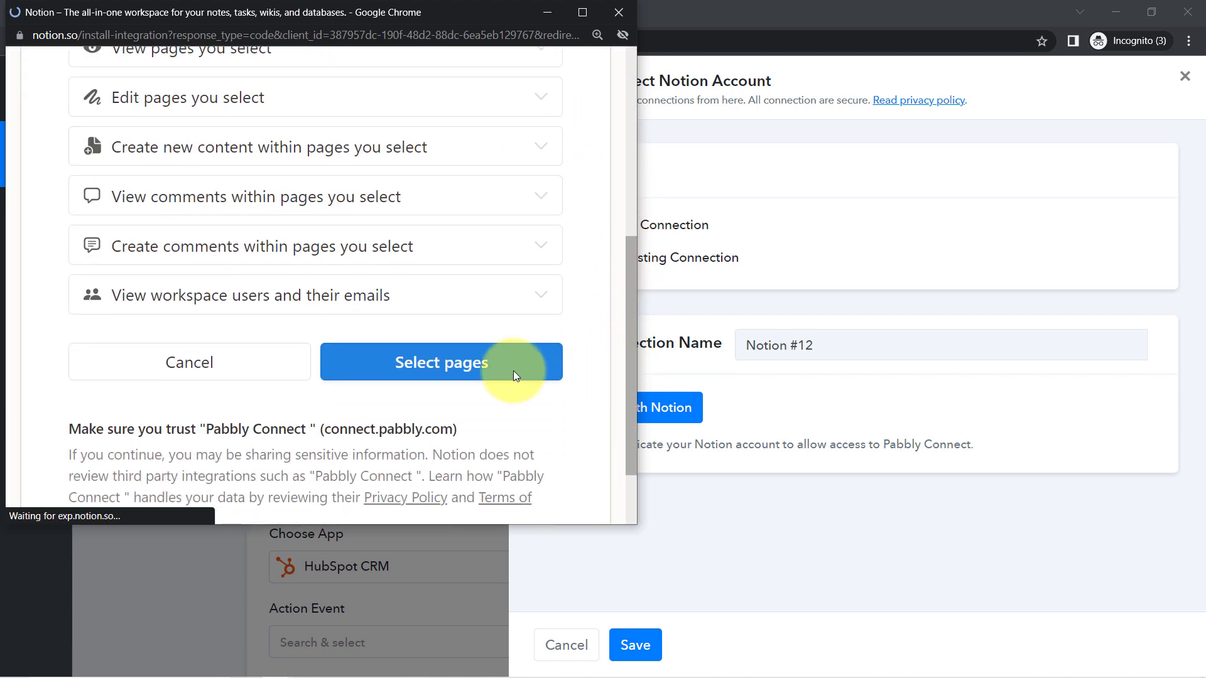
left_click(442, 376)
left_click_drag(635, 242, 631, 408)
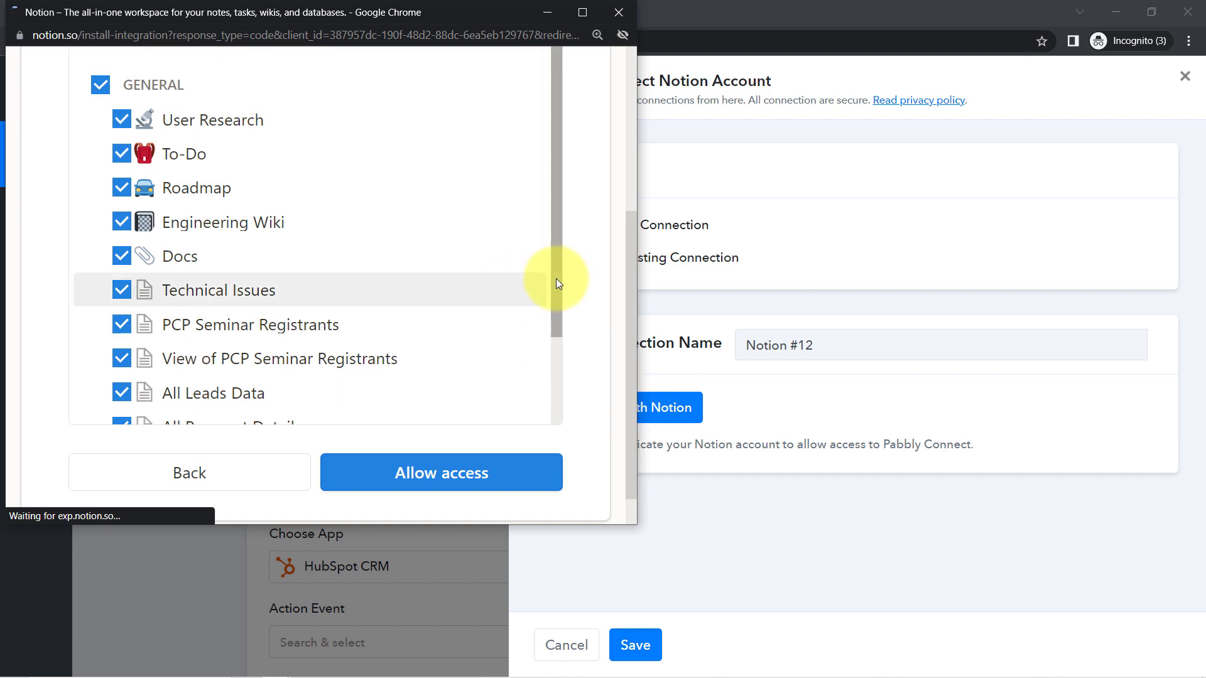
left_click_drag(556, 277, 555, 373)
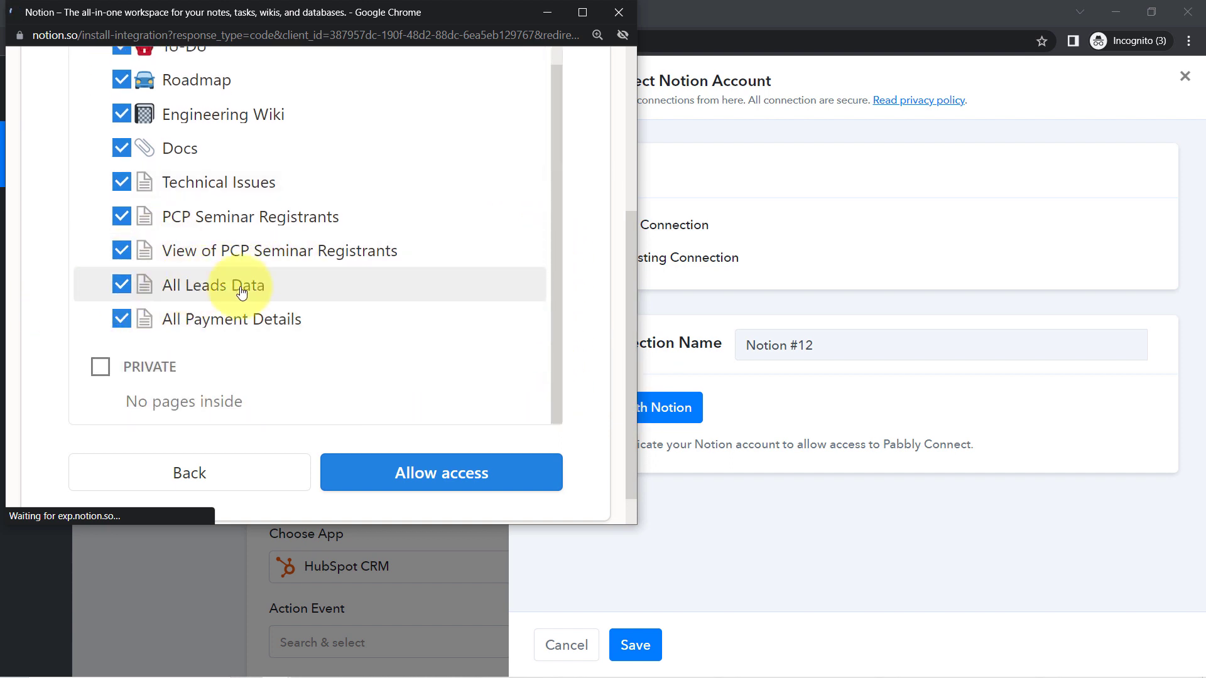
left_click(399, 479)
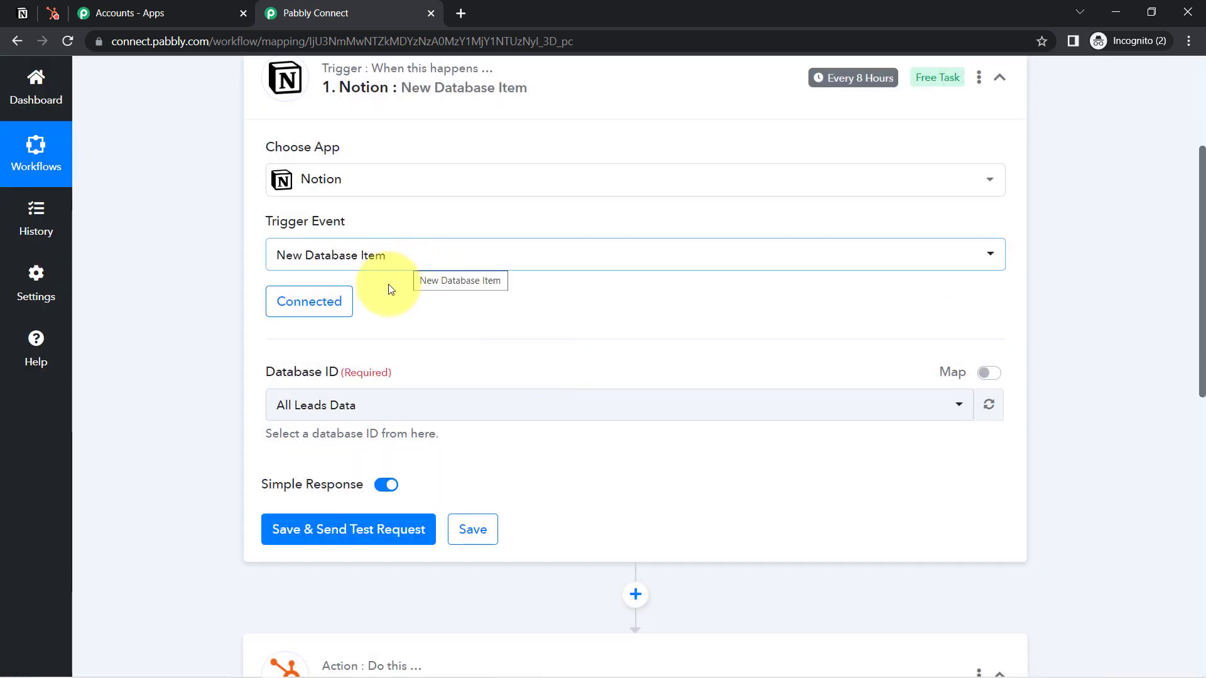
Check All Leads Data in the Database ID list, then look at the Notion table
left_click(321, 406)
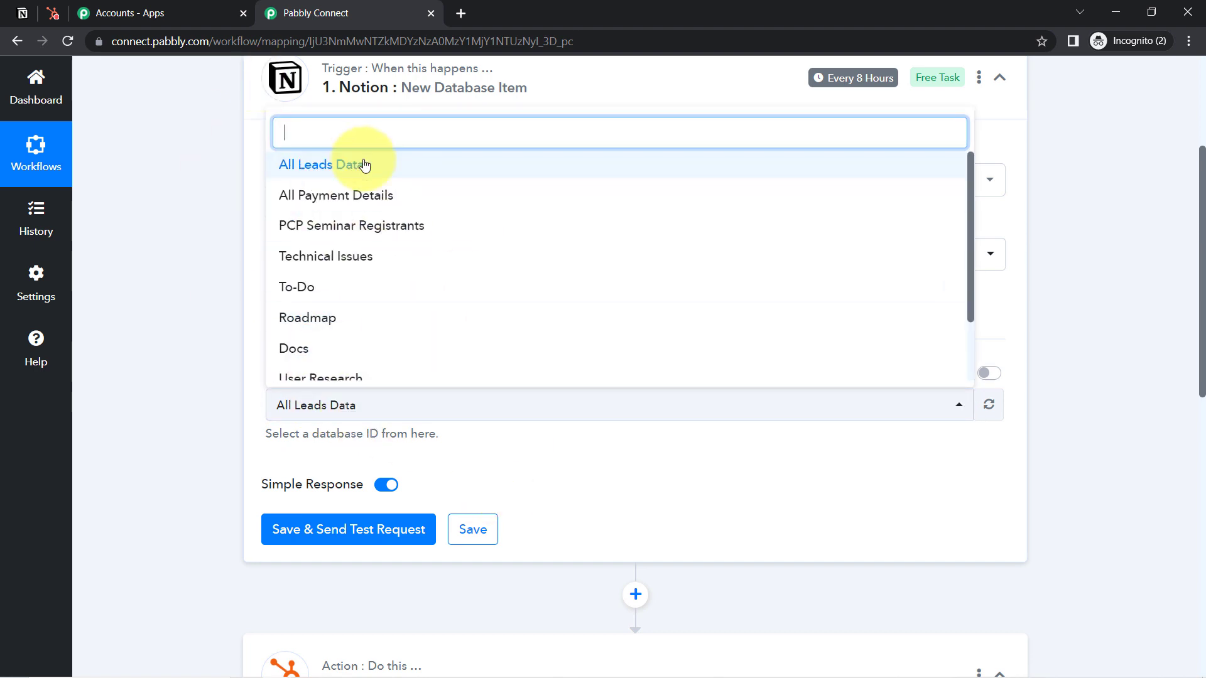
left_click(168, 371)
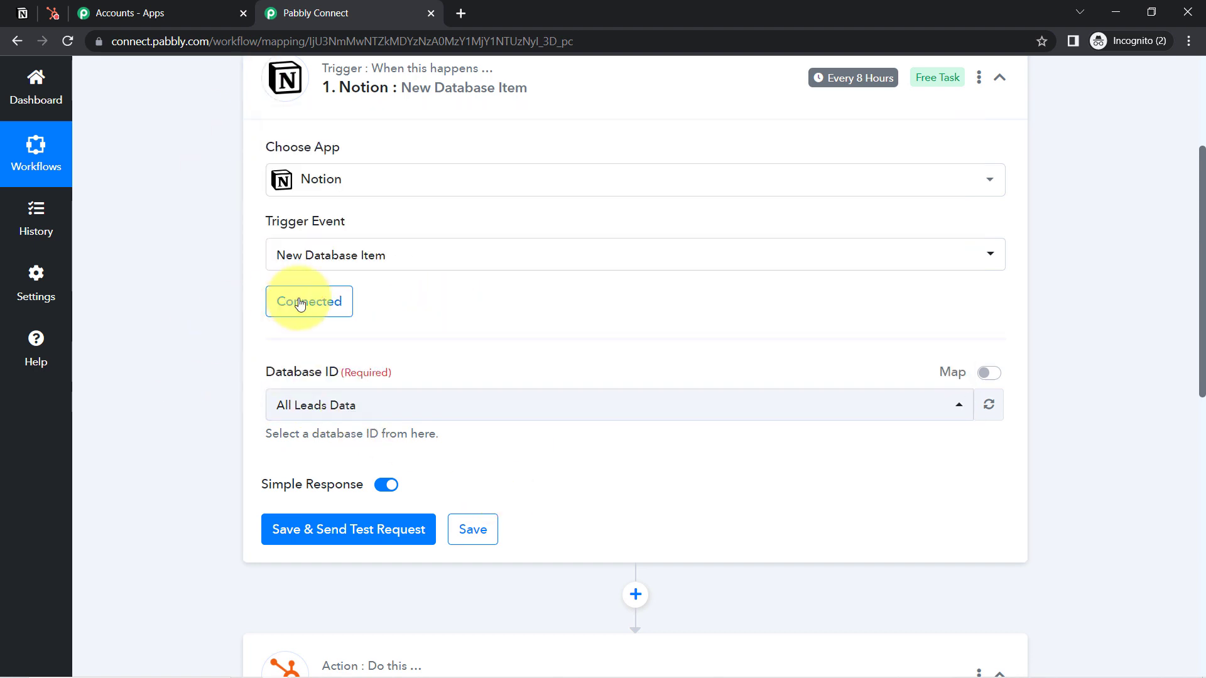
left_click(20, 19)
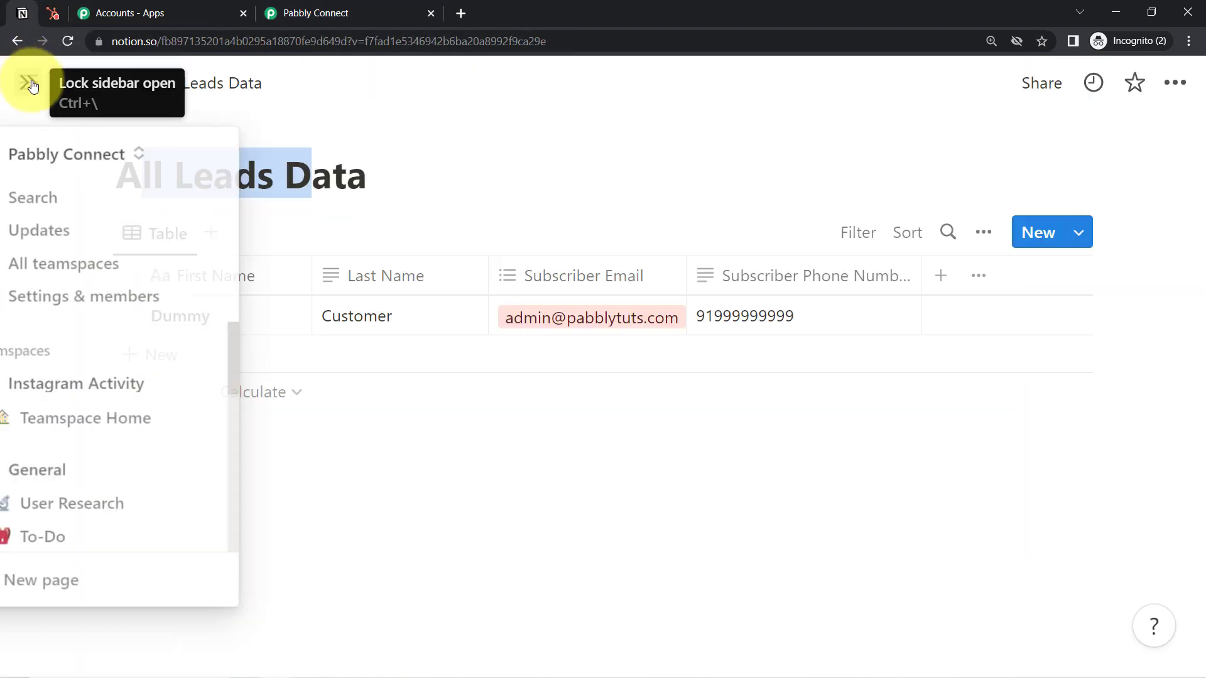
Dock the Notion page list, then confirm All Leads Data as the trigger's Database ID
left_click(28, 82)
left_click_drag(274, 302, 277, 375)
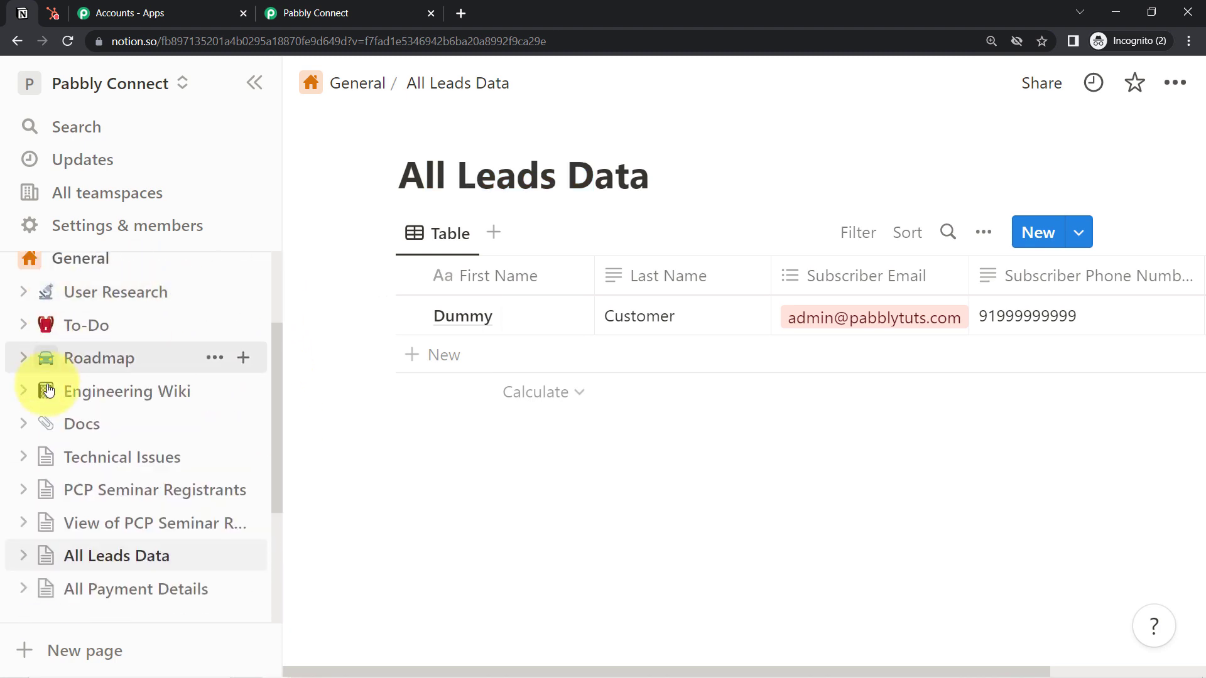
left_click(276, 13)
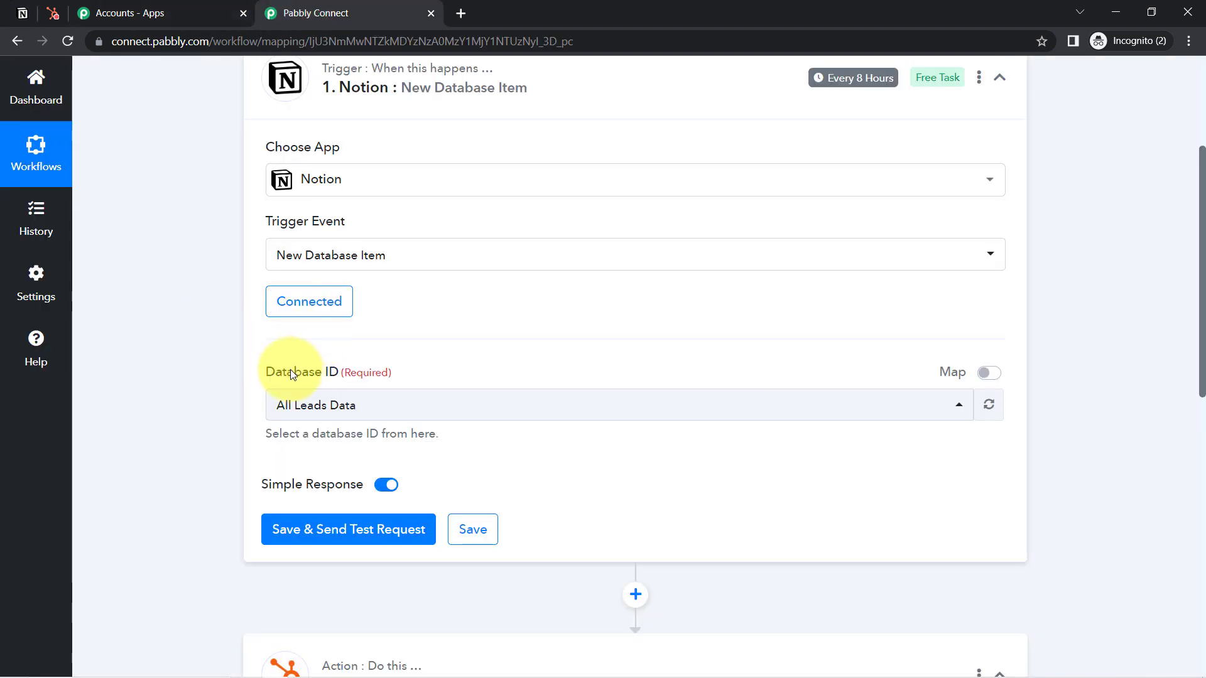
scroll(1203, 272, "down", 3)
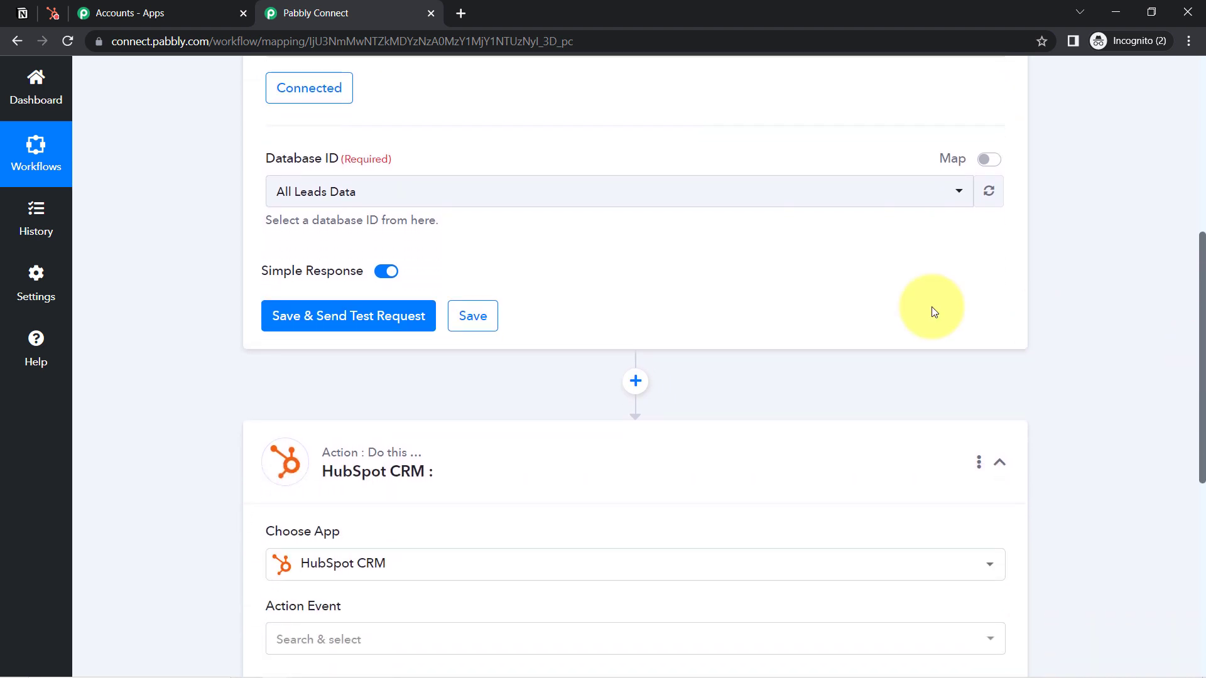
left_click(372, 191)
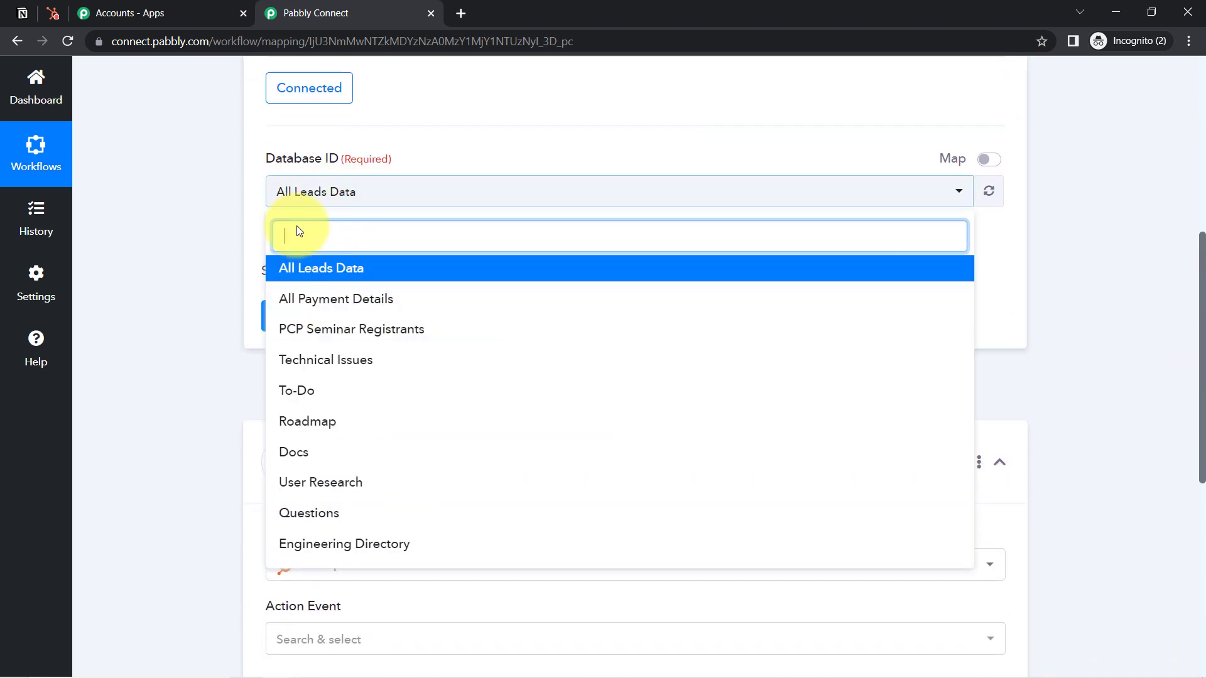
left_click(323, 269)
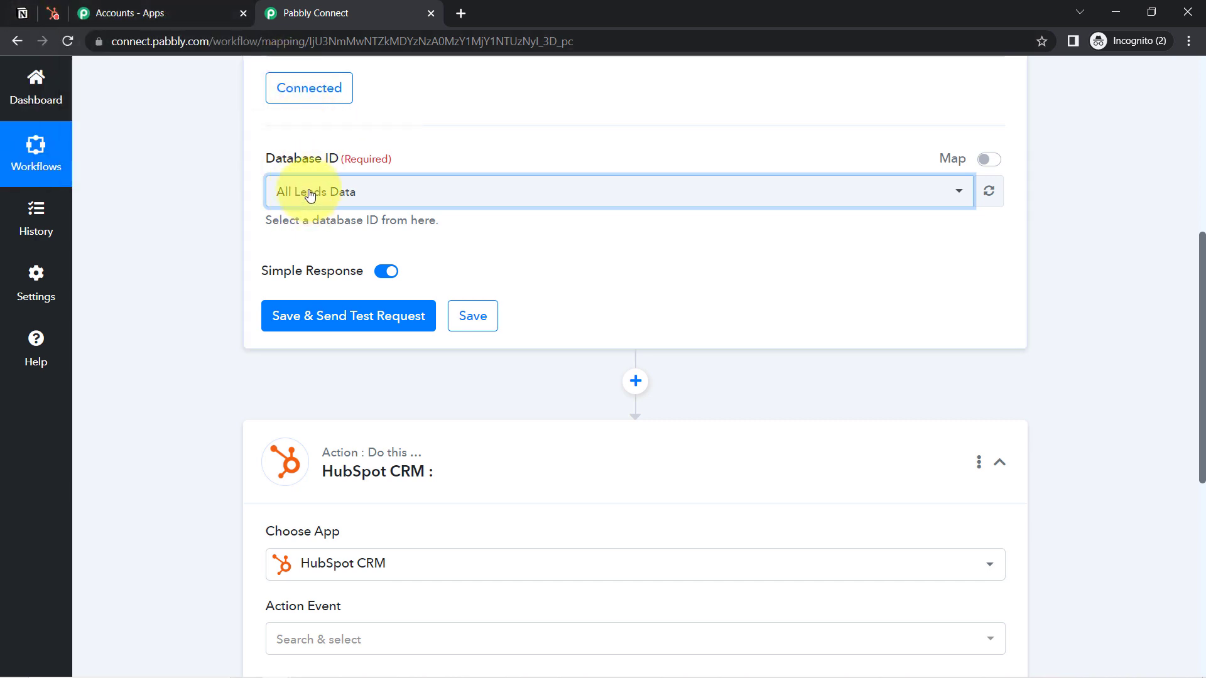
Collapse the Notion page list and compare the table with the Pabbly trigger setup
left_click(22, 13)
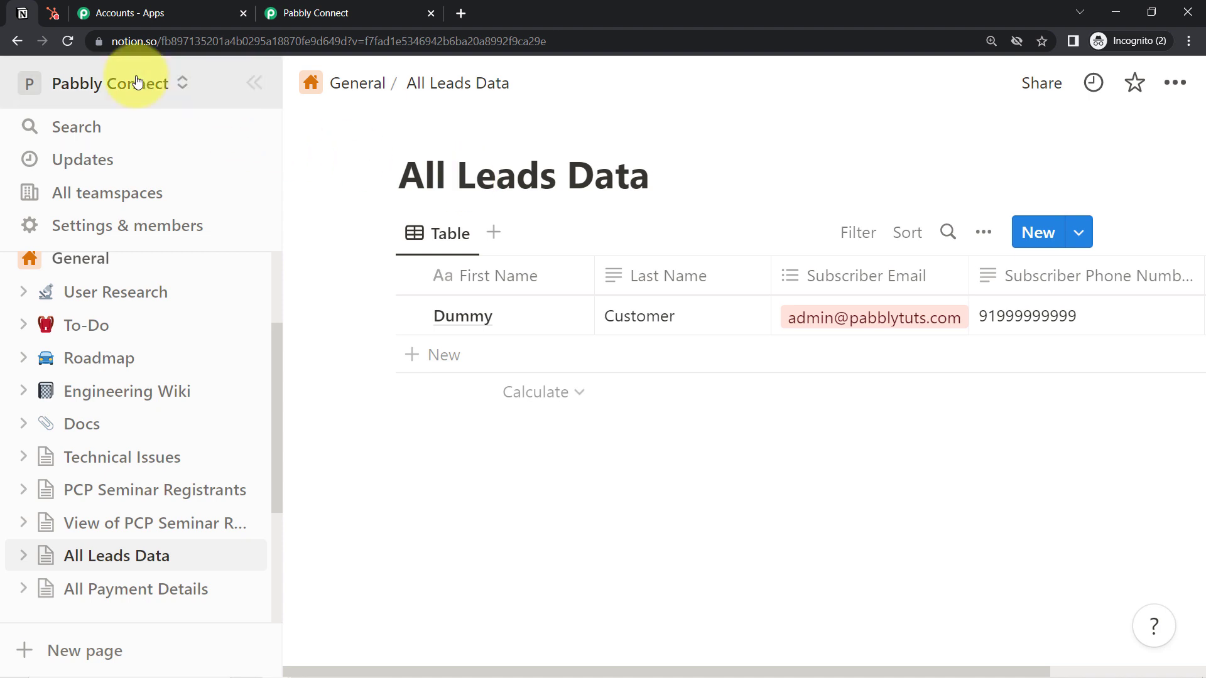
left_click(256, 84)
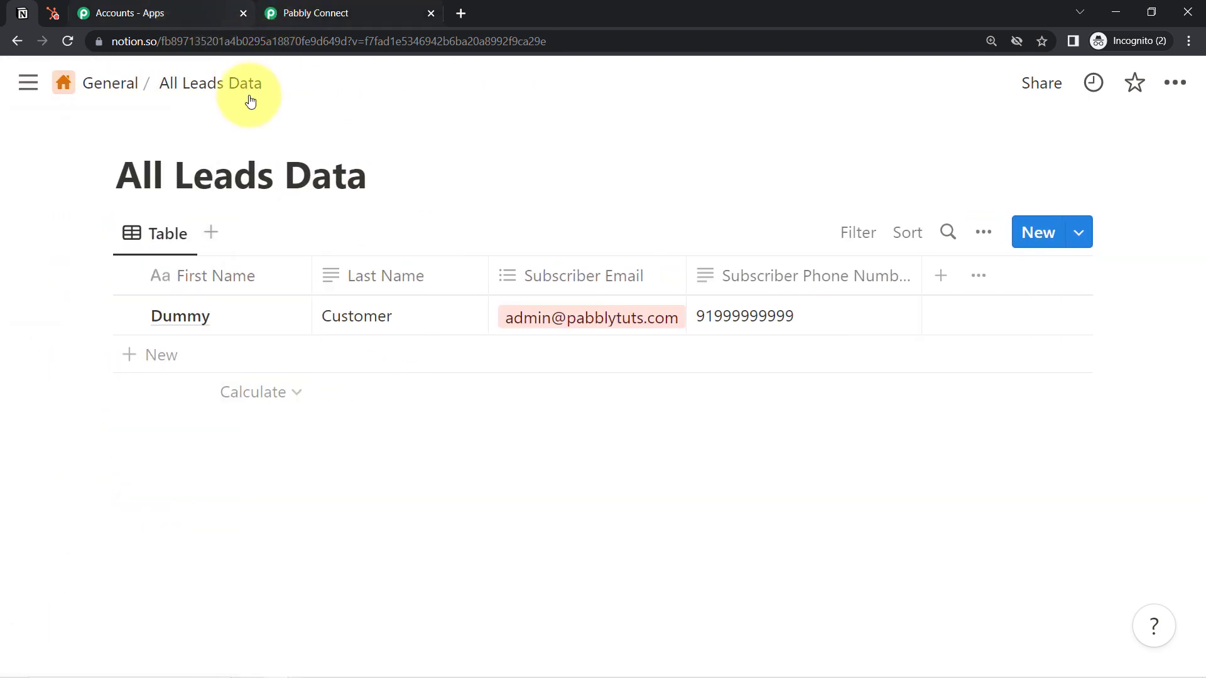
left_click(351, 13)
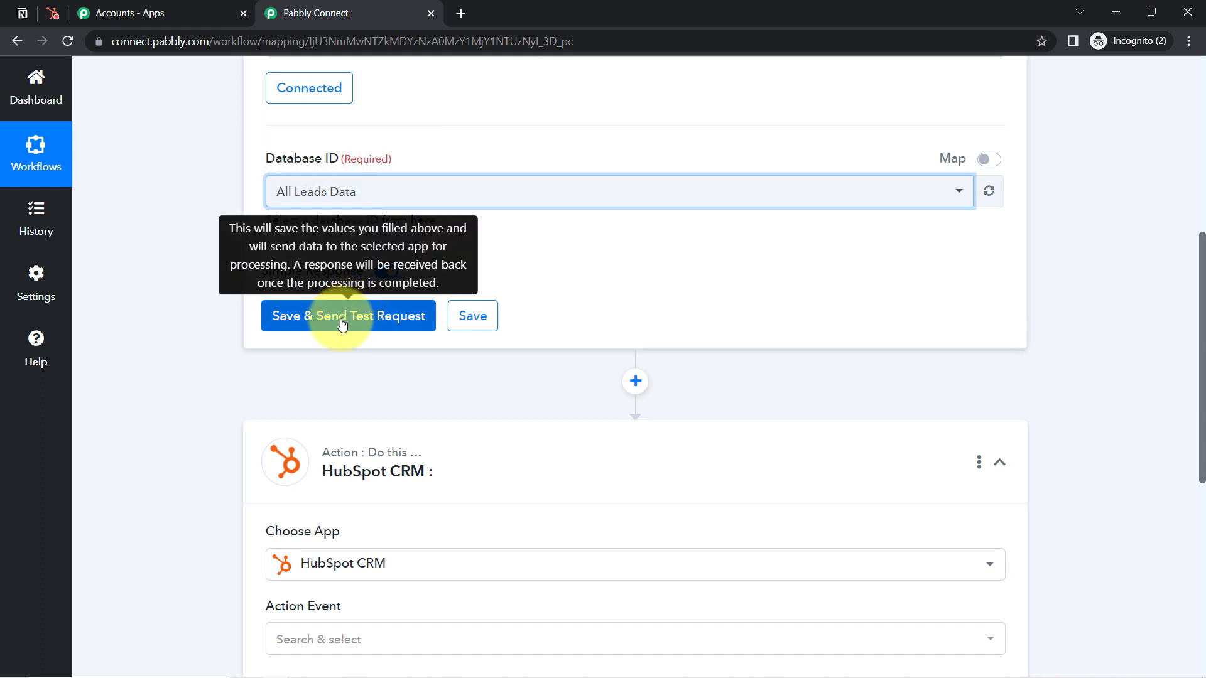
left_click(24, 13)
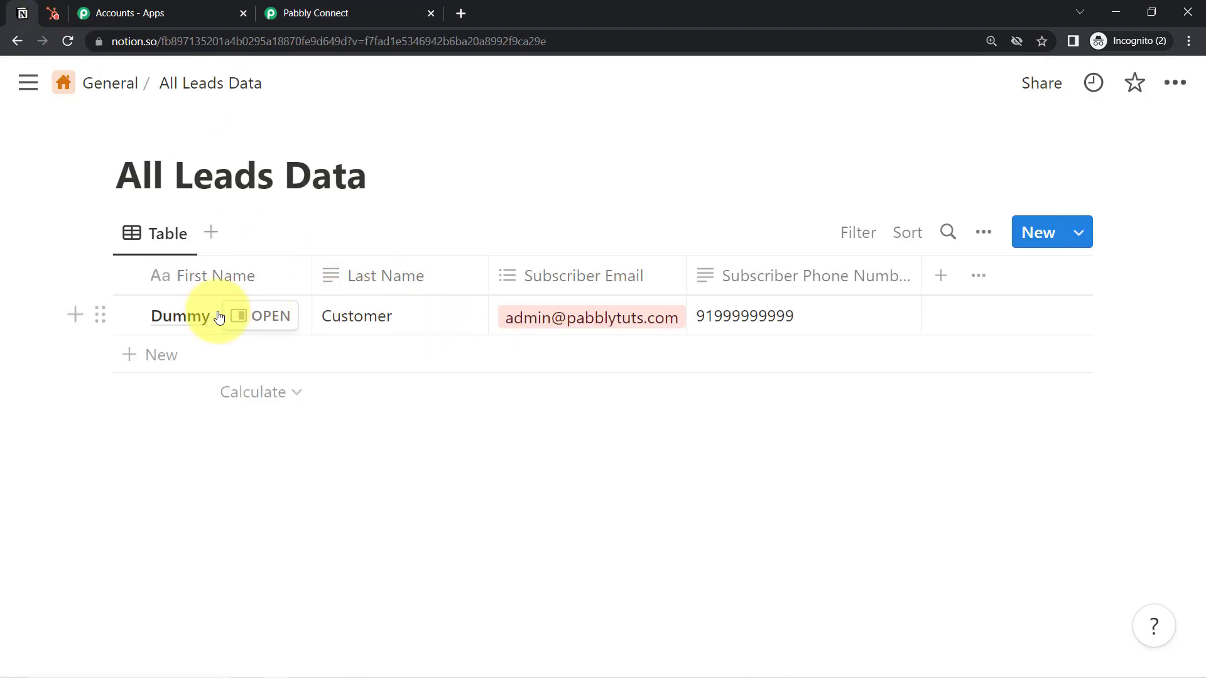
left_click(351, 12)
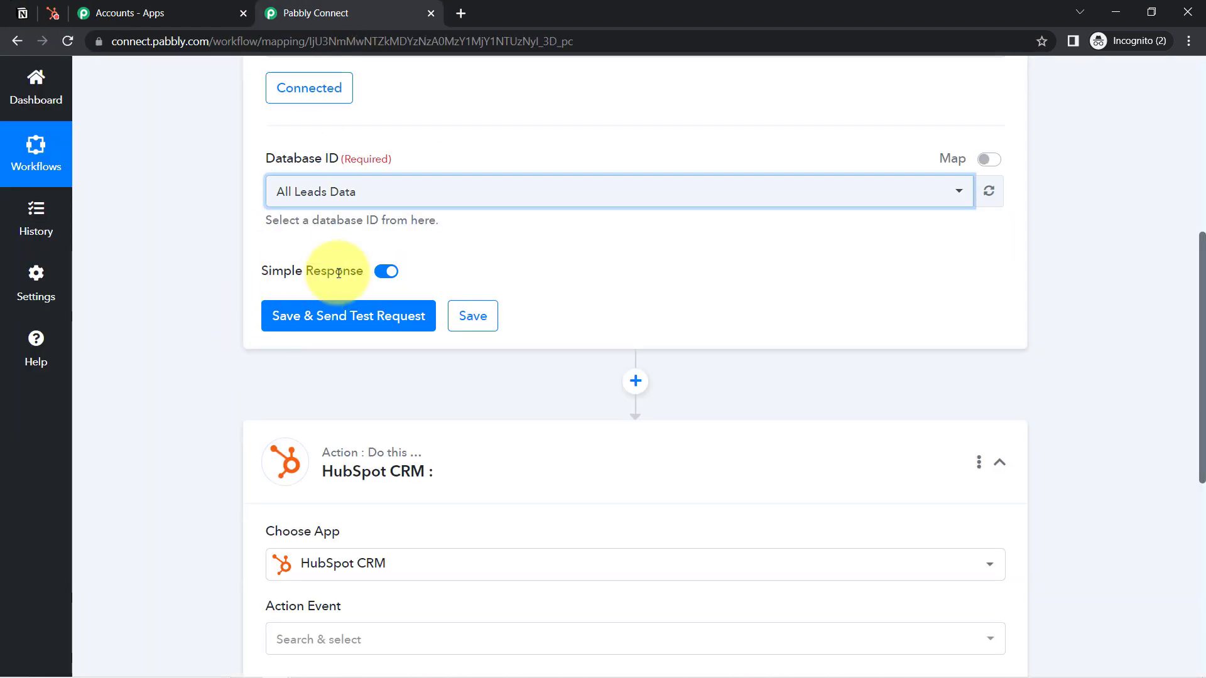
Save the Notion trigger, send a test request, and compare with the Notion table
left_click(318, 312)
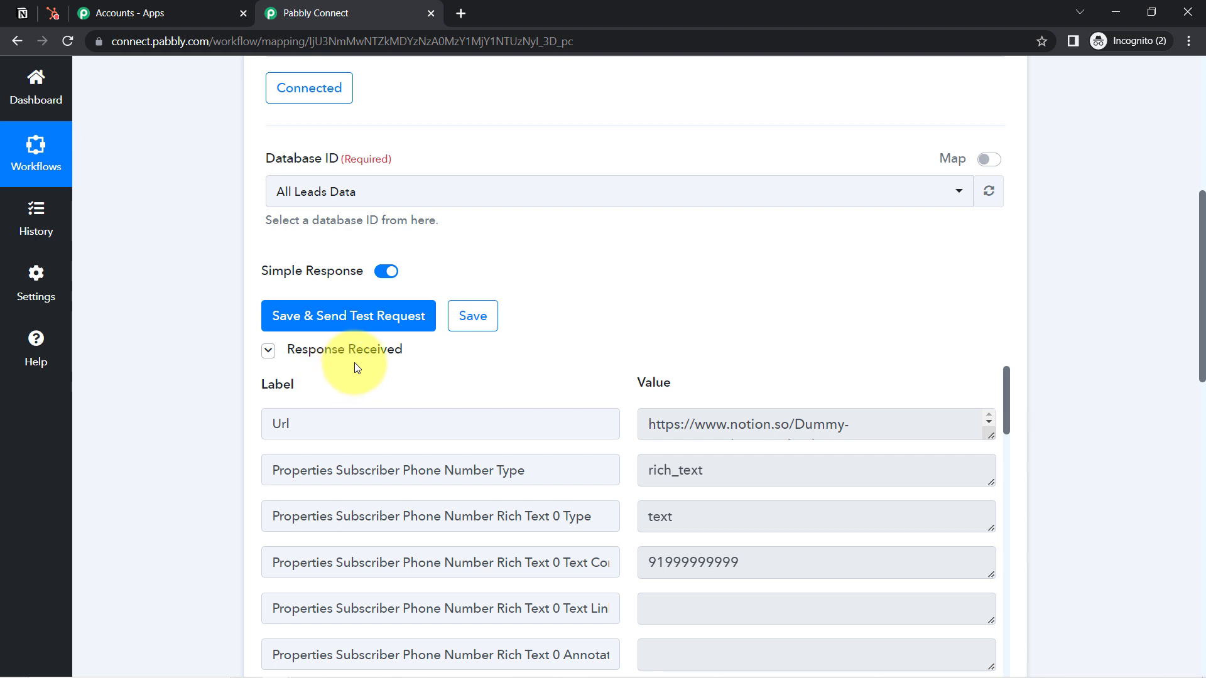
left_click_drag(1199, 250, 1196, 330)
left_click(18, 13)
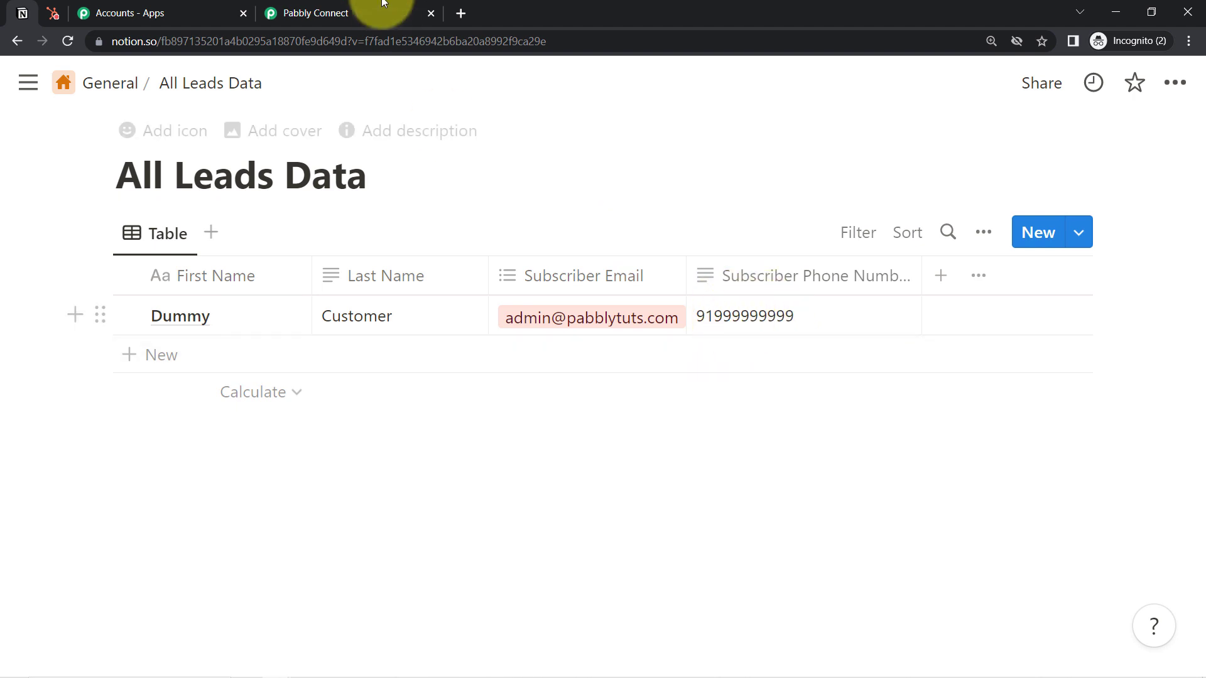
left_click(412, 11)
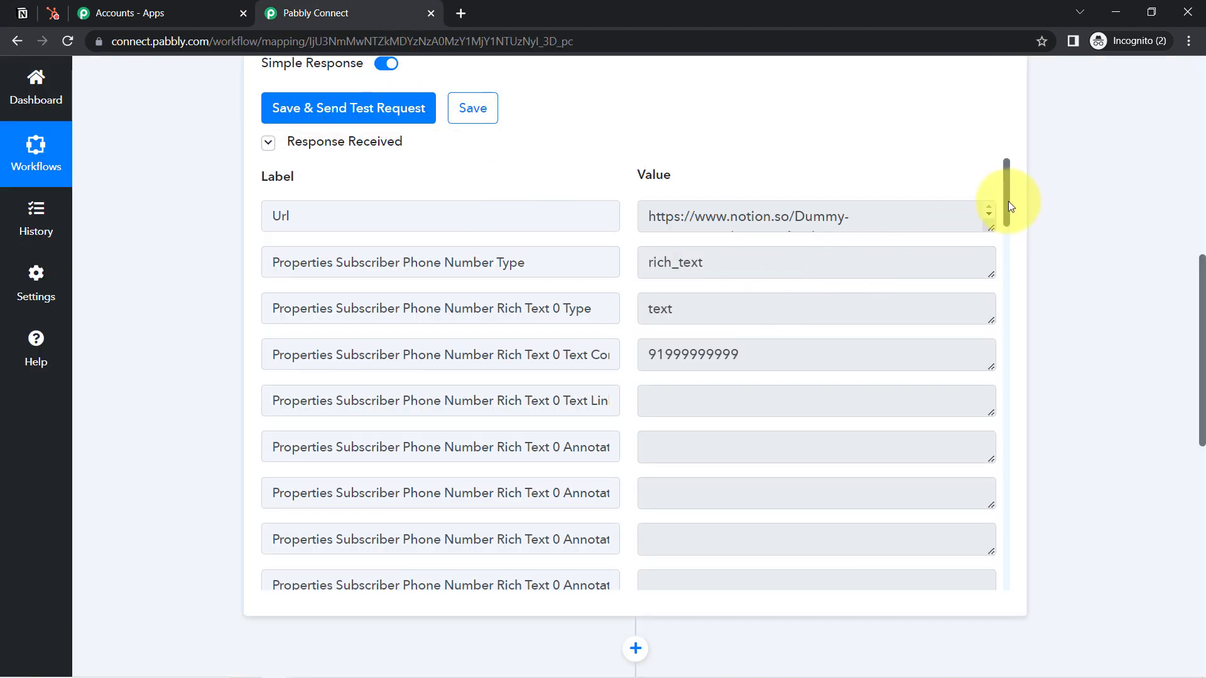
Check the received first name Dummy, last name Customer and email against the Notion row
scroll(765, 264, "down", 1)
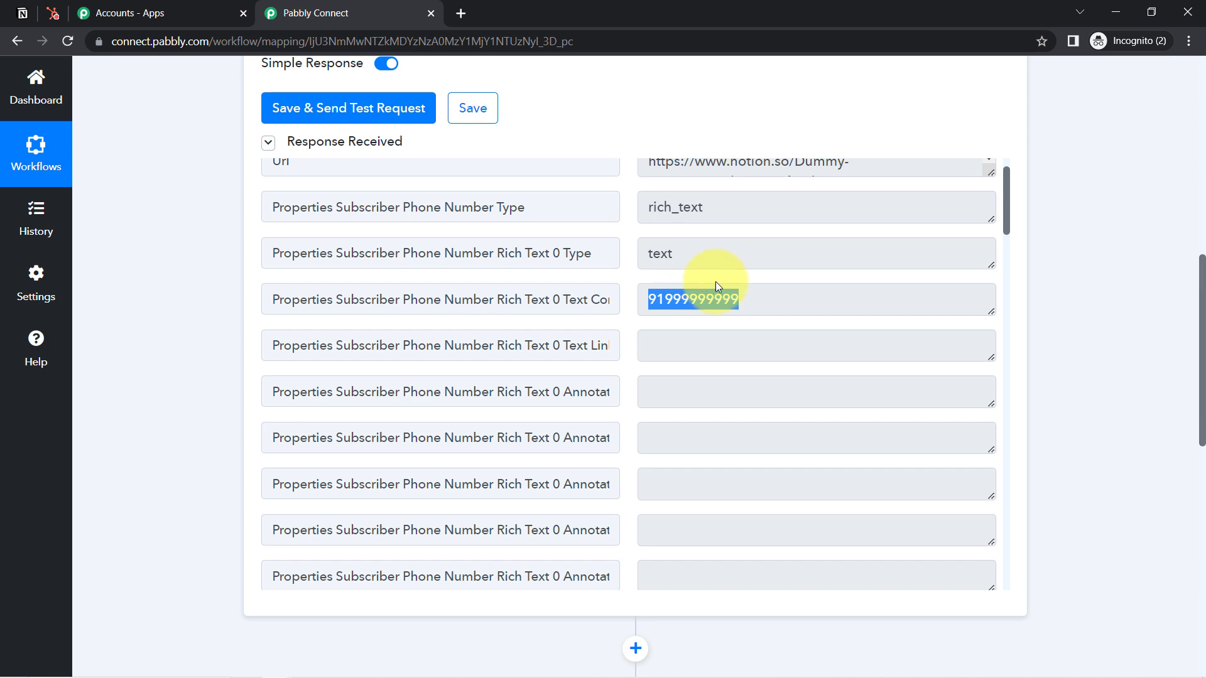
left_click_drag(1009, 204, 742, 304)
triple_click(731, 273)
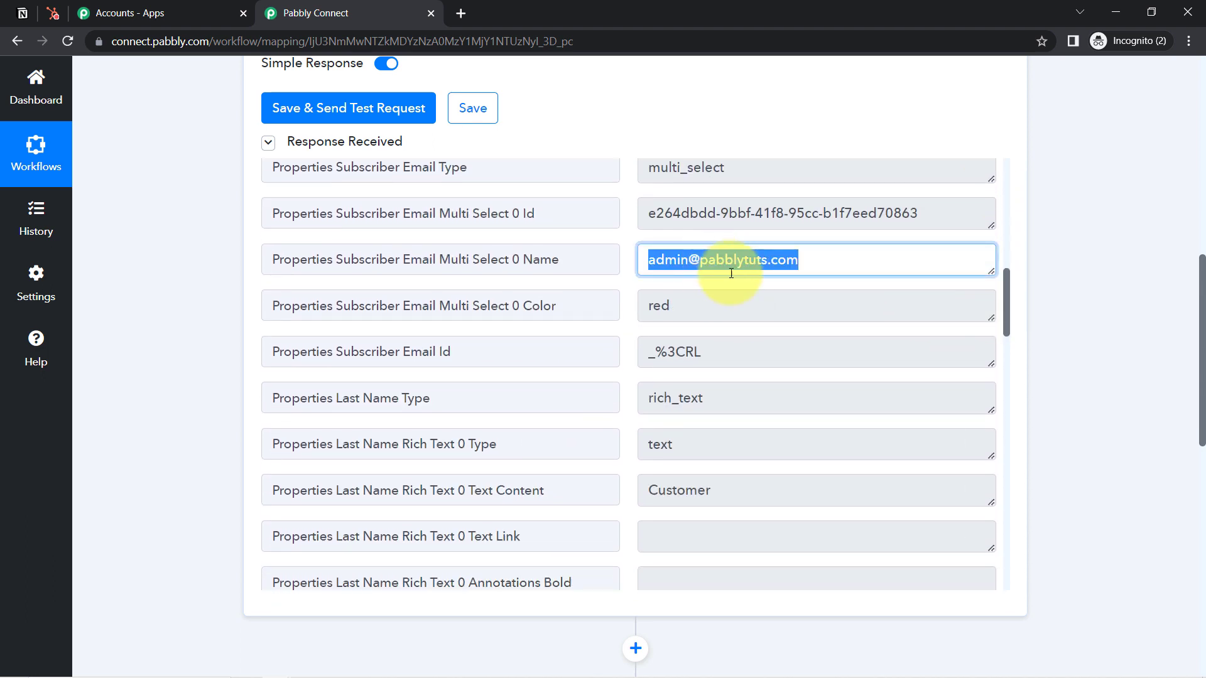
left_click(673, 492)
left_click_drag(673, 493, 649, 492)
left_click_drag(1004, 312, 1008, 451)
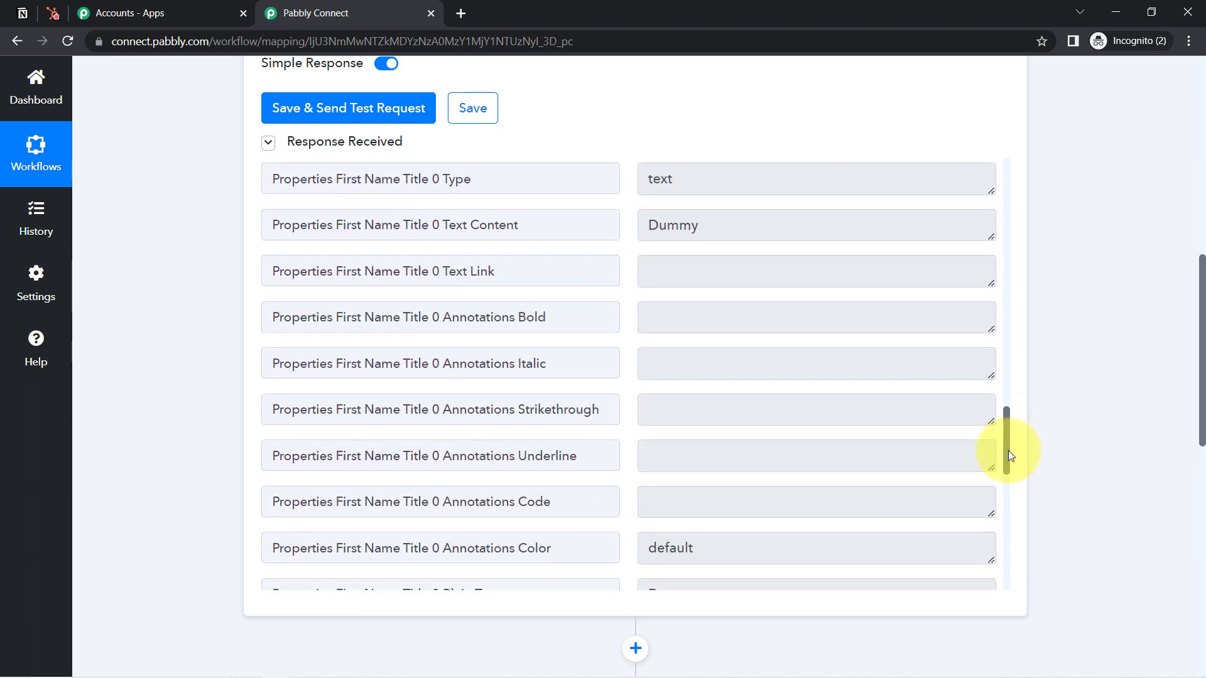
double_click(708, 225)
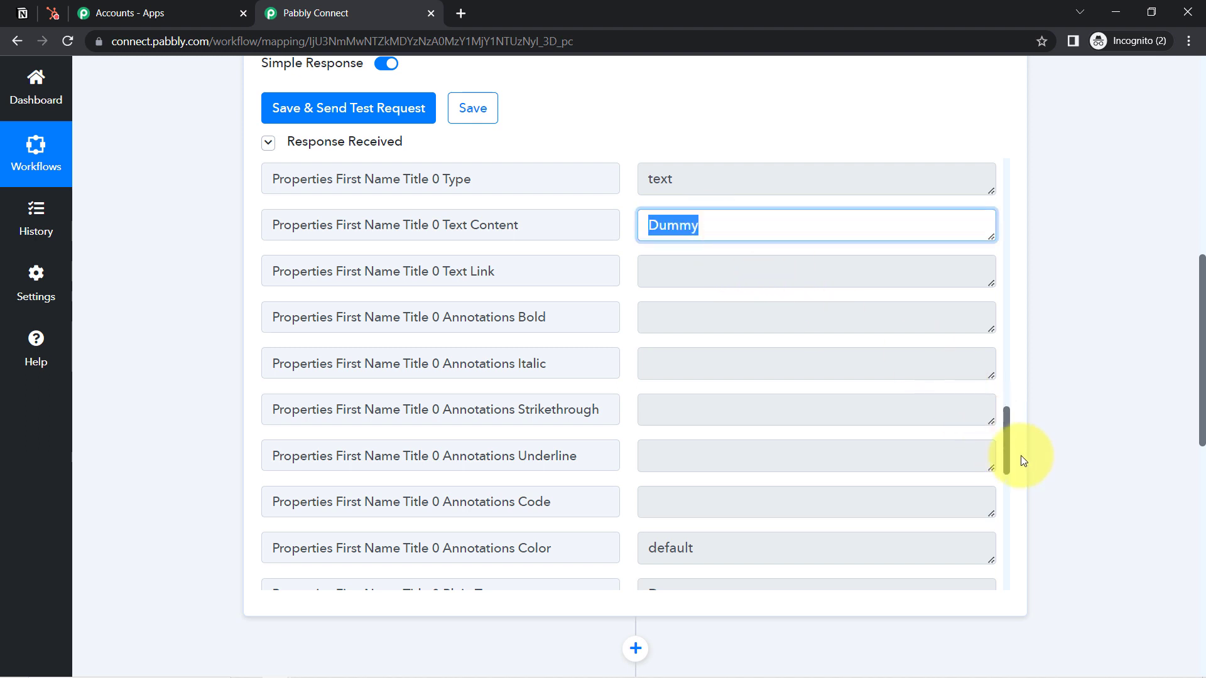
left_click_drag(1006, 431, 1004, 500)
scroll(1003, 501, "down", 1)
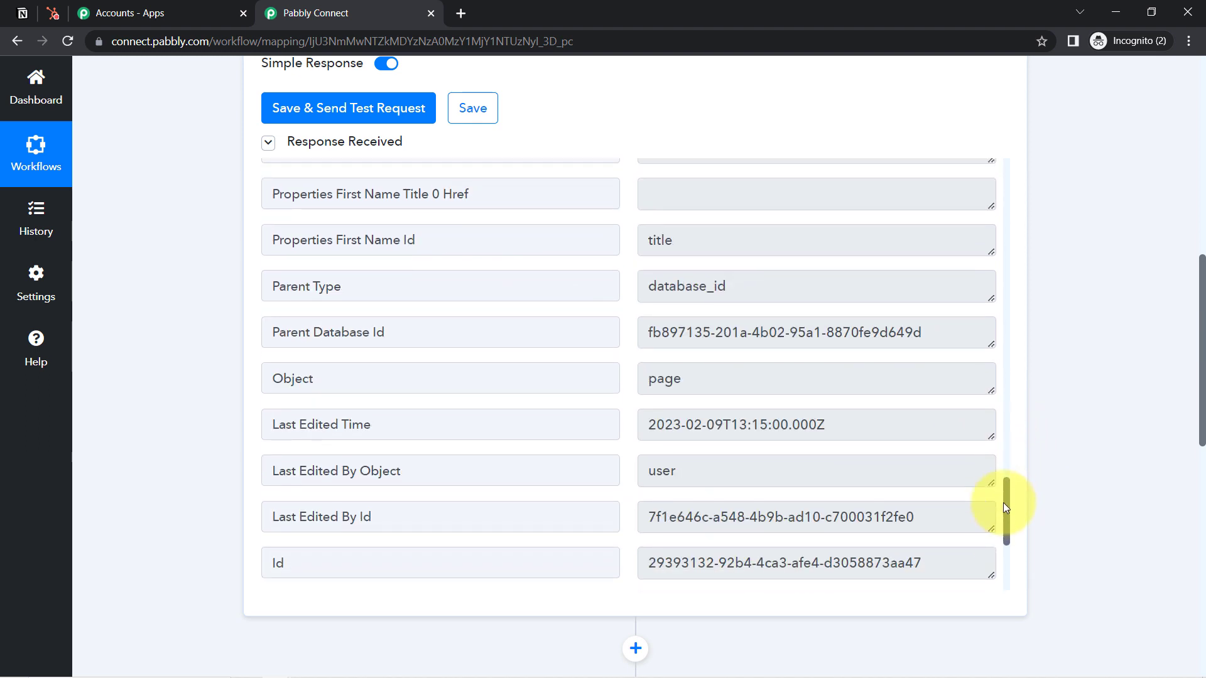
left_click(16, 11)
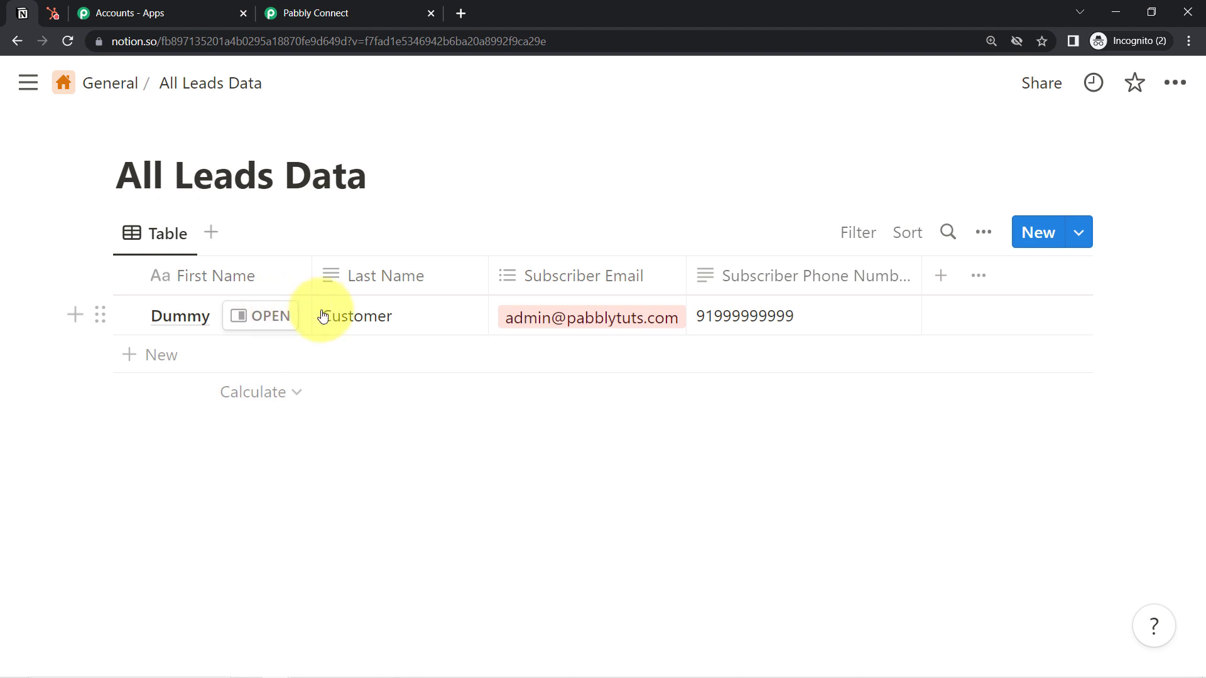
left_click(355, 6)
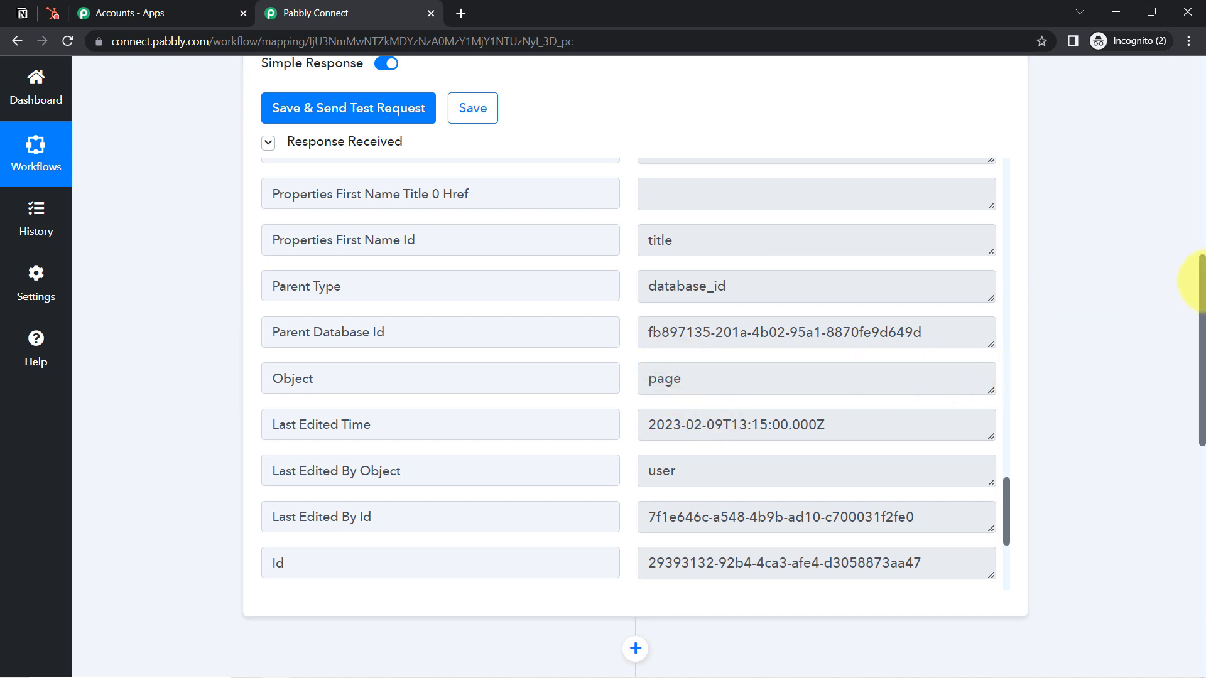
left_click_drag(1202, 283, 1202, 484)
Set the HubSpot CRM action event to Create a Contact and add a new connection
left_click(390, 302)
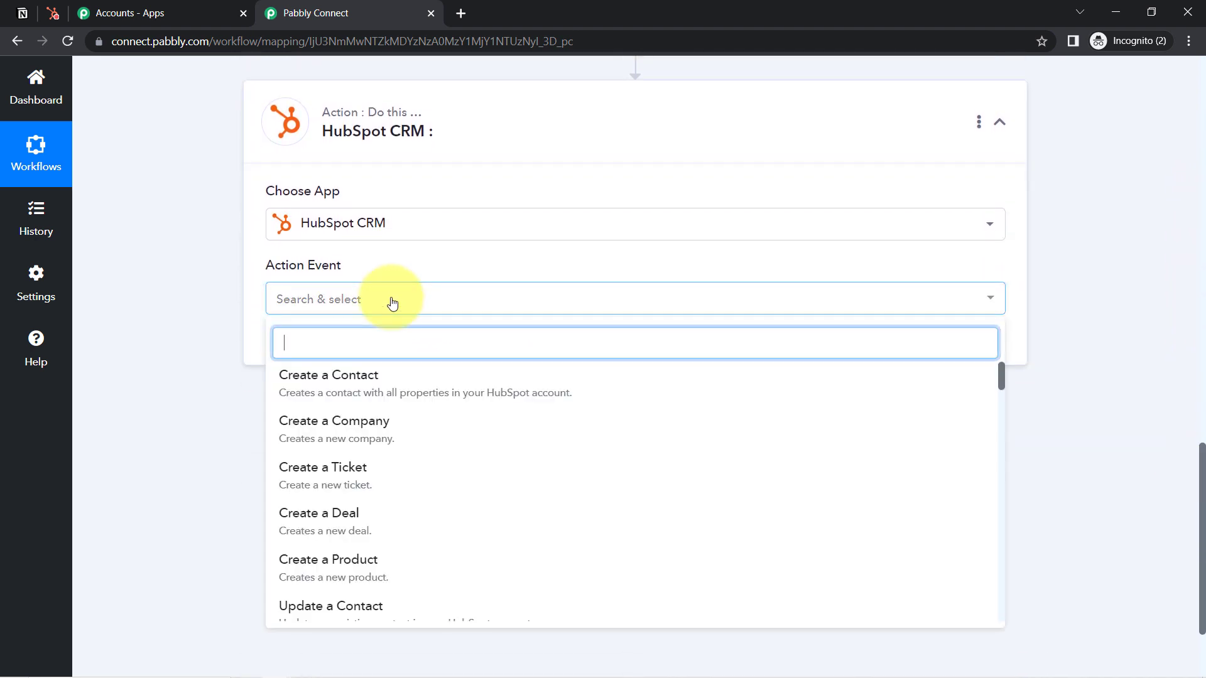
left_click(347, 398)
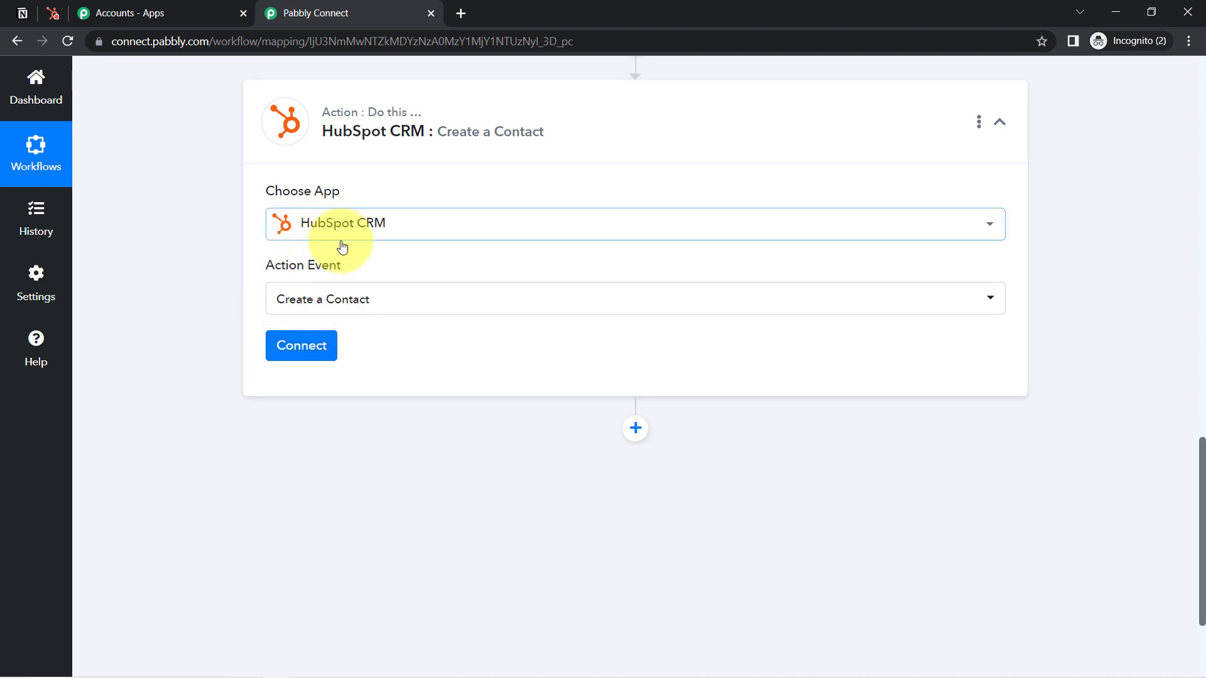
left_click(304, 347)
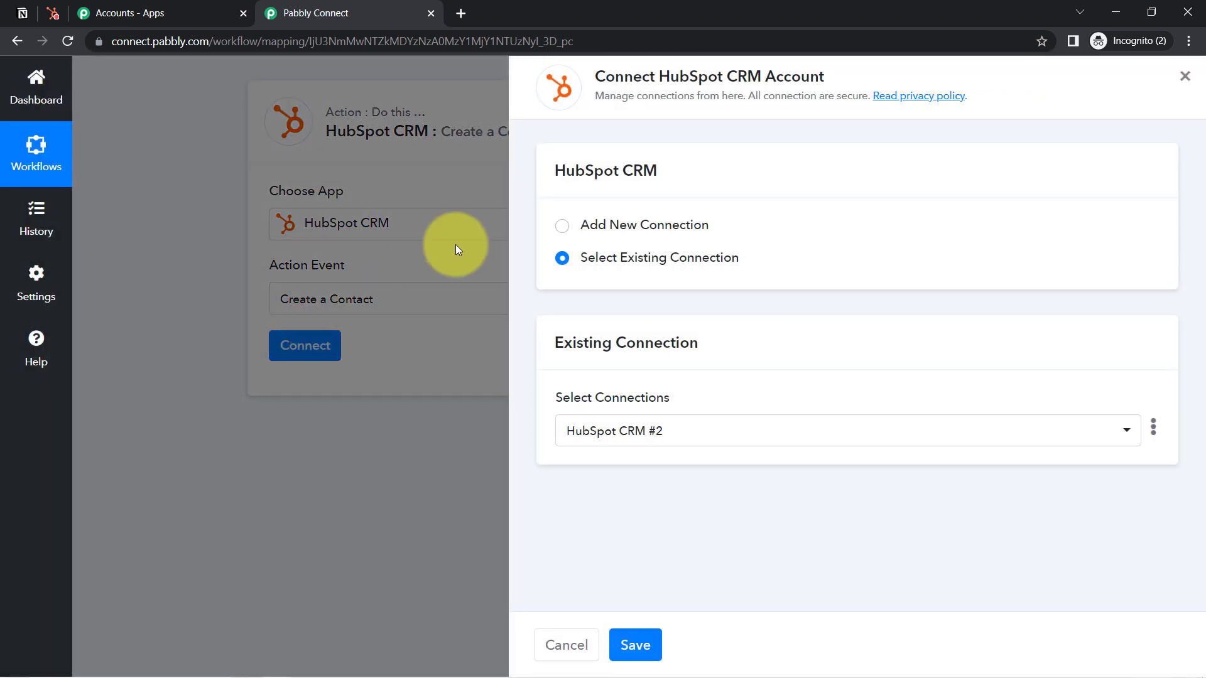
left_click(620, 226)
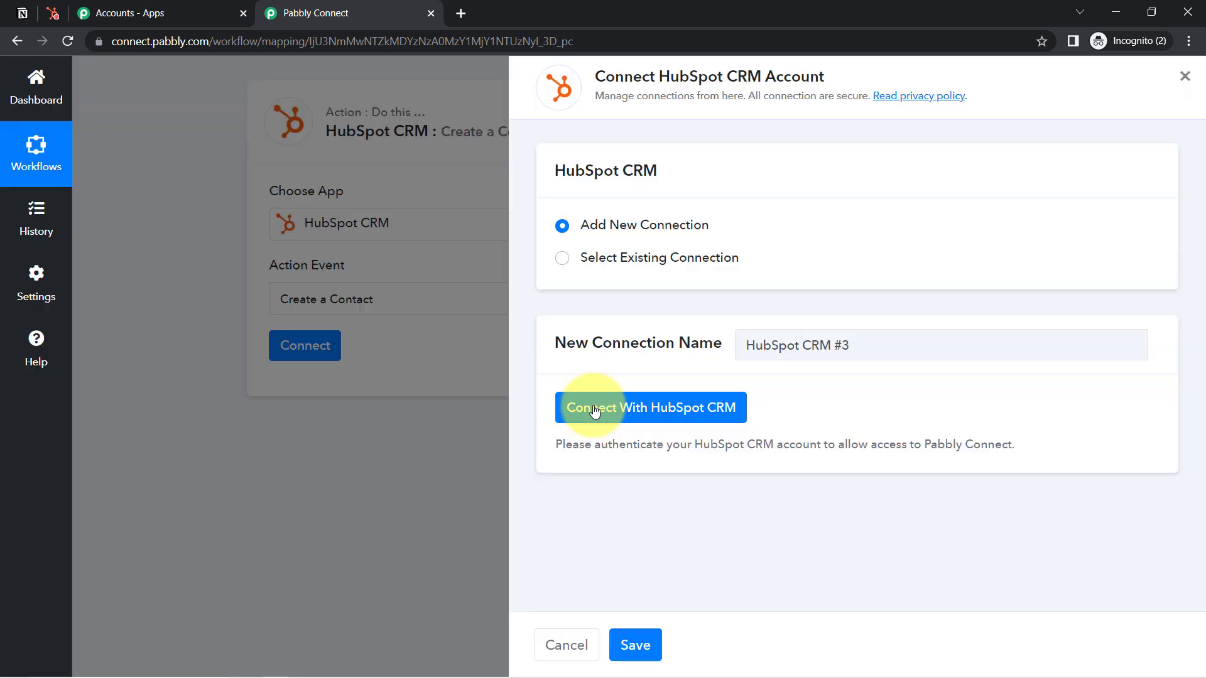
Choose the HubSpot account in the OAuth popup and authorize the connection
left_click(594, 409)
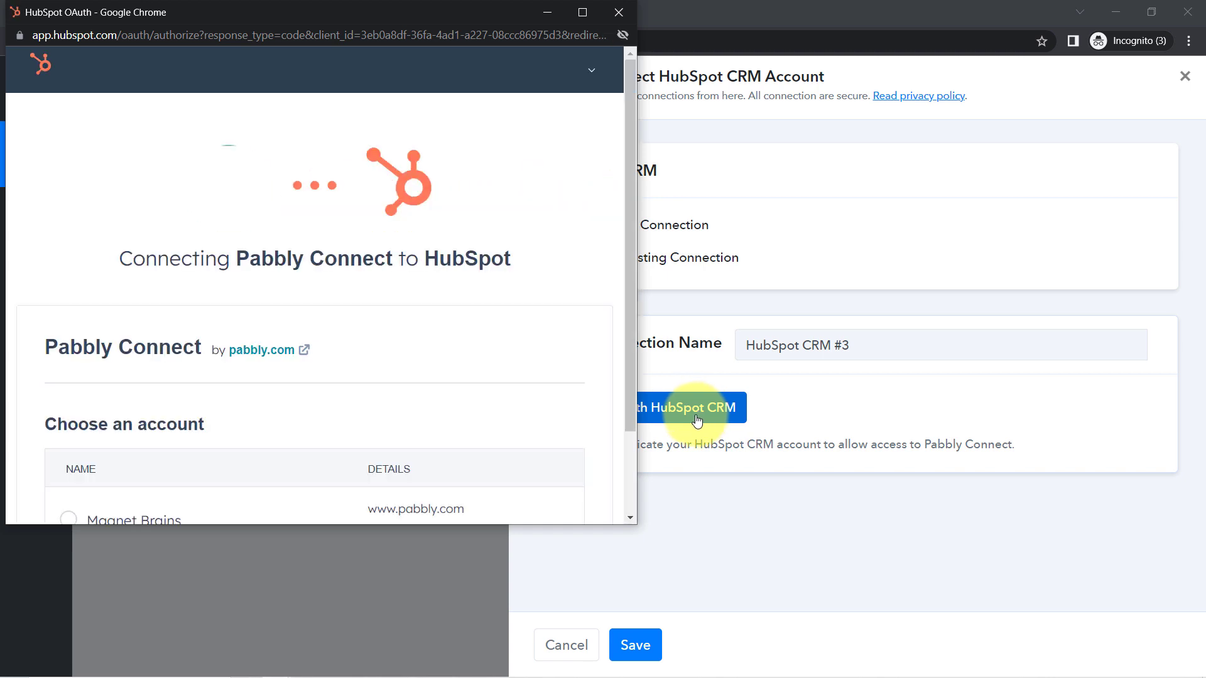
left_click_drag(629, 194, 597, 361)
left_click(67, 403)
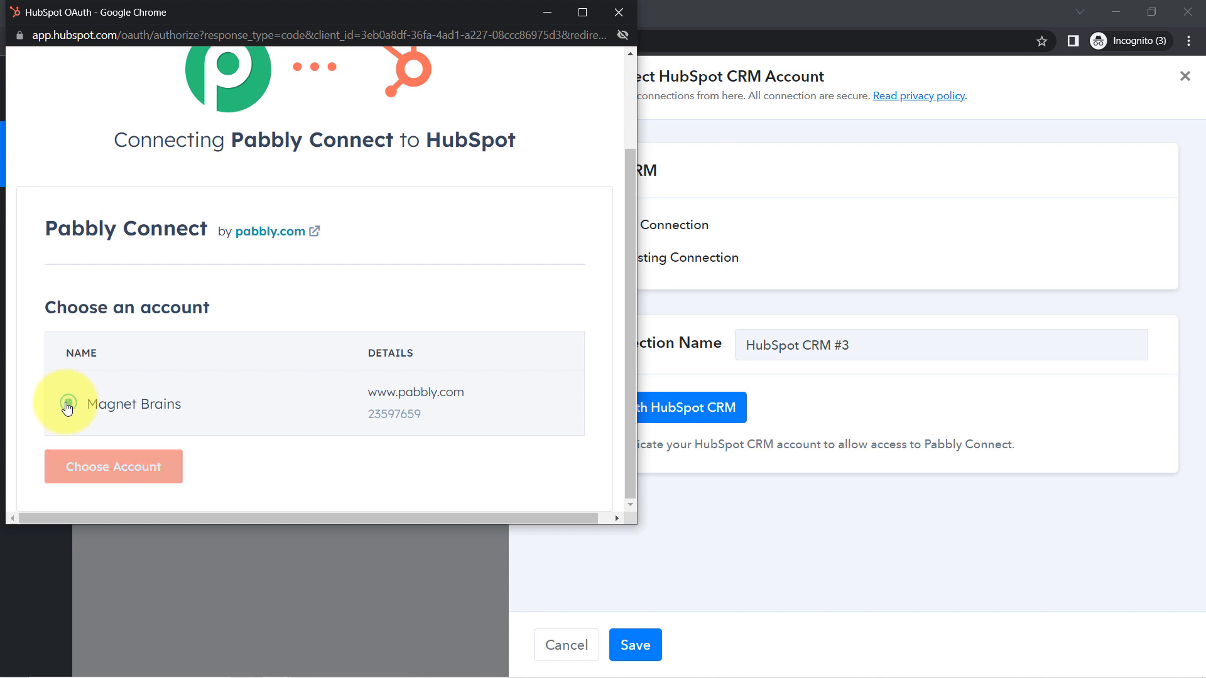
left_click(112, 470)
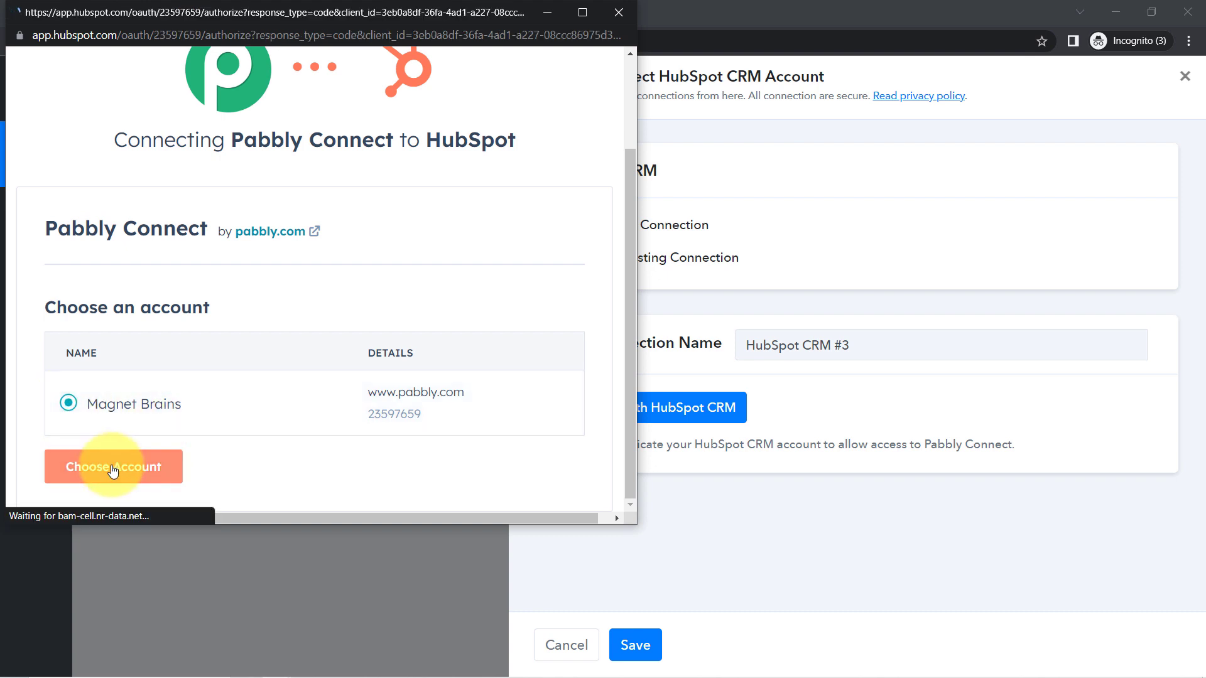
left_click(103, 487)
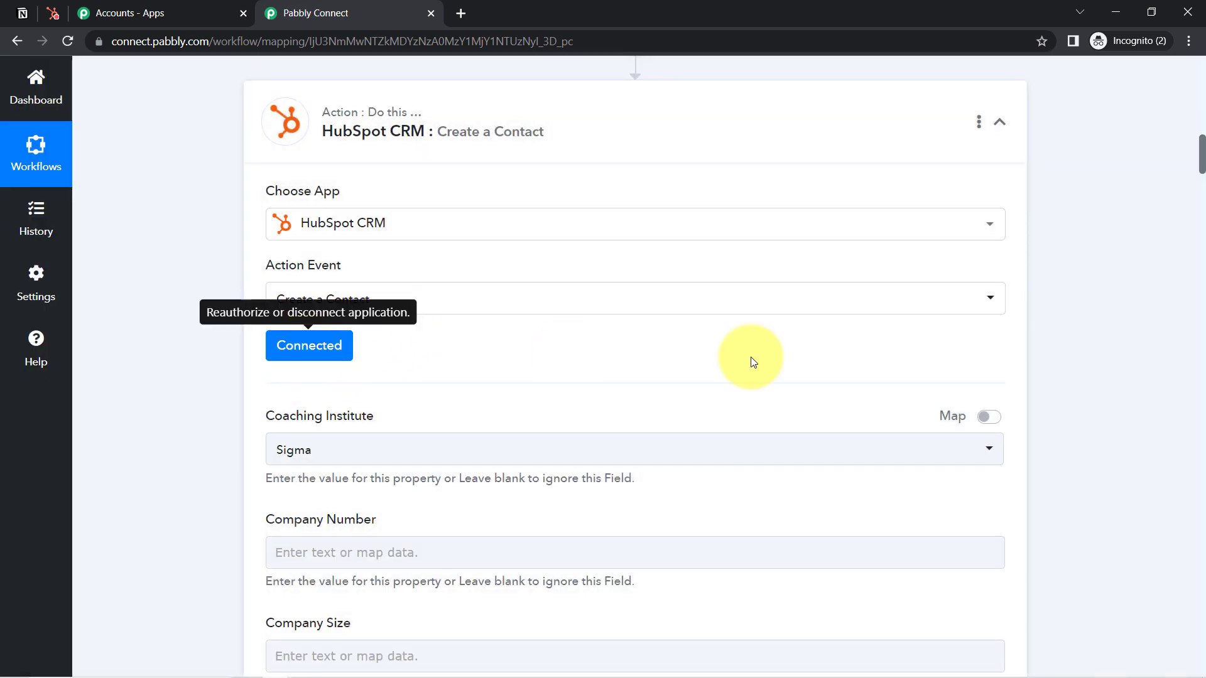
Turn on mapping for the HubSpot Coaching Institute property and delete its Sigma value, leaving it blank
scroll(1201, 161, "down", 5)
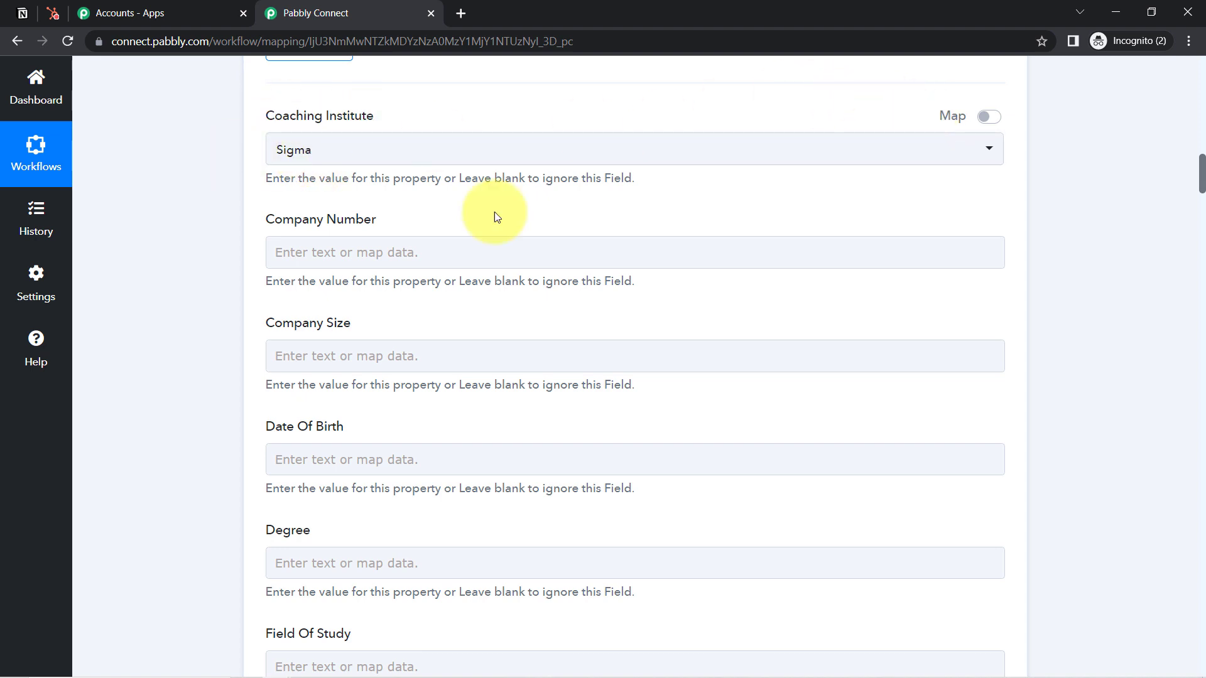
left_click(295, 156)
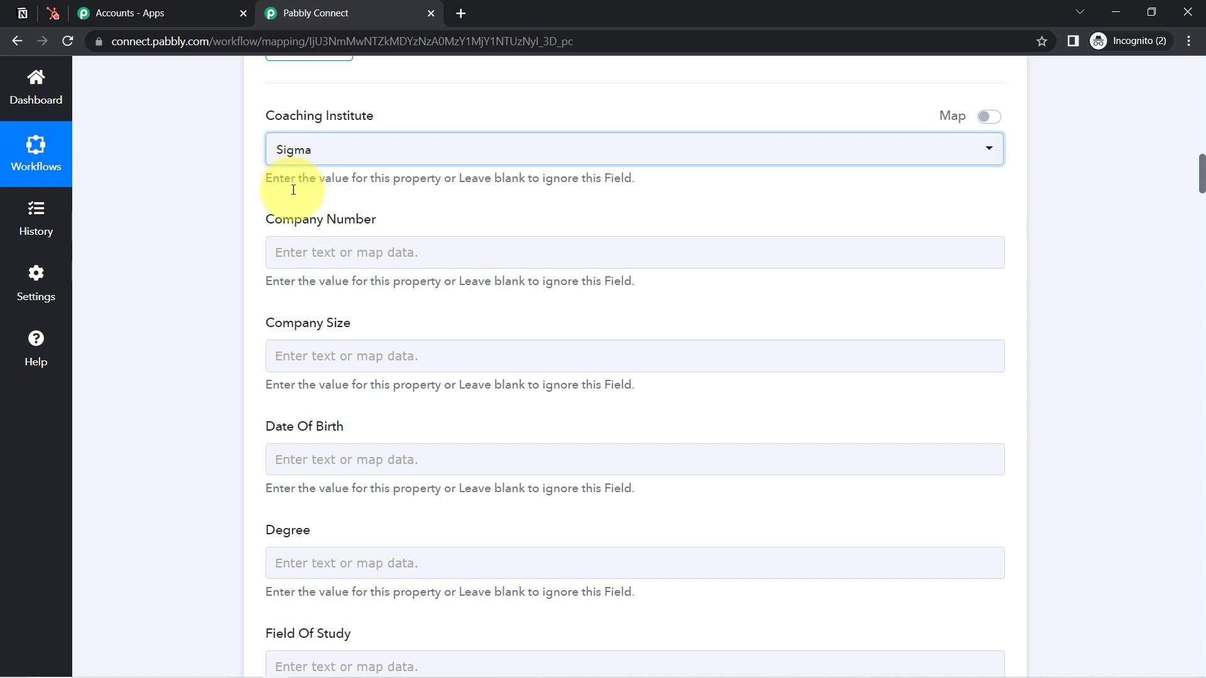
left_click(229, 175)
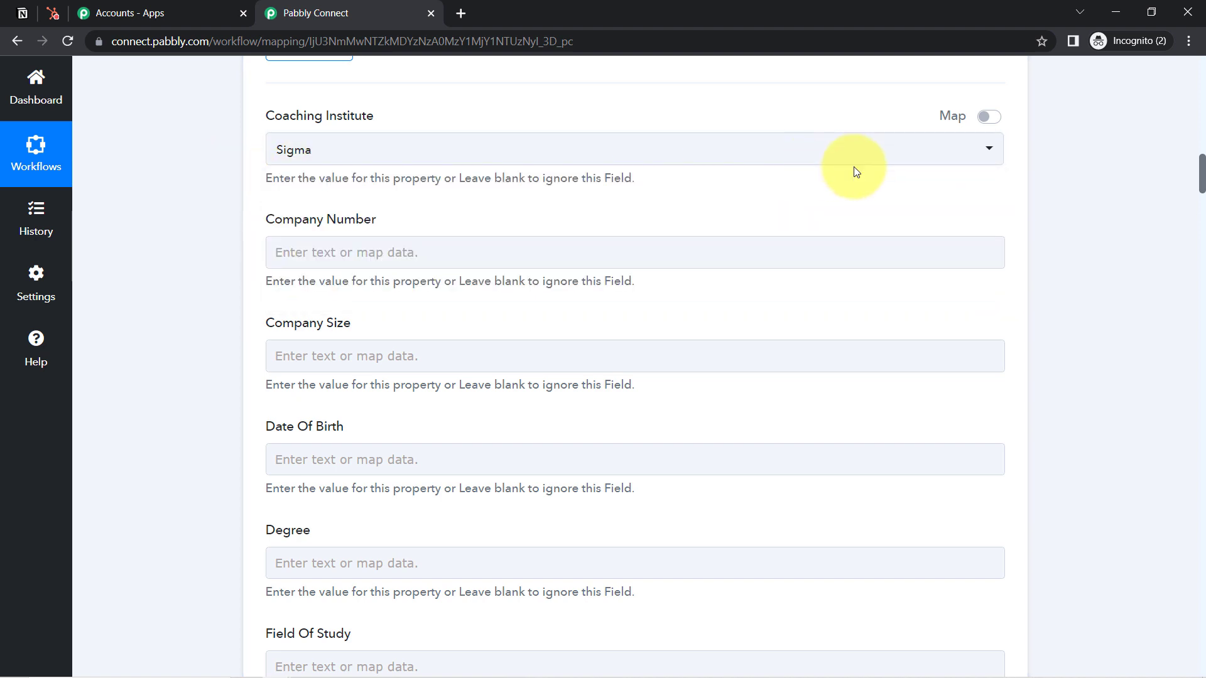
left_click(987, 118)
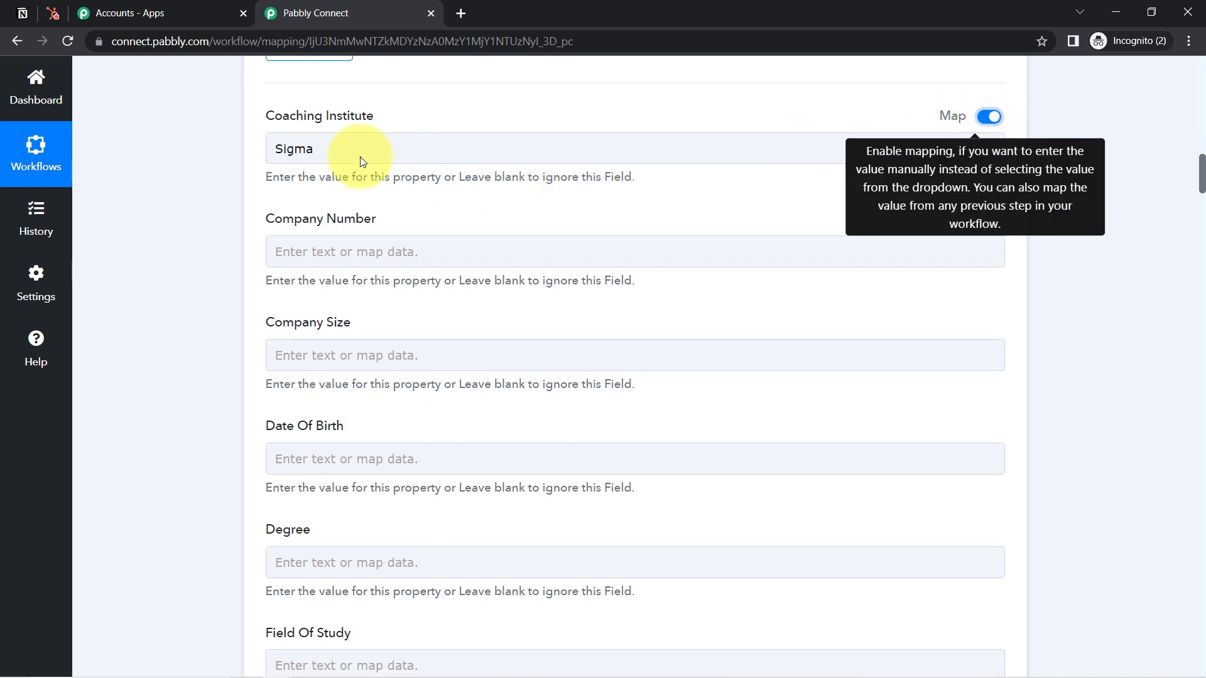
left_click(286, 150)
double_click(303, 145)
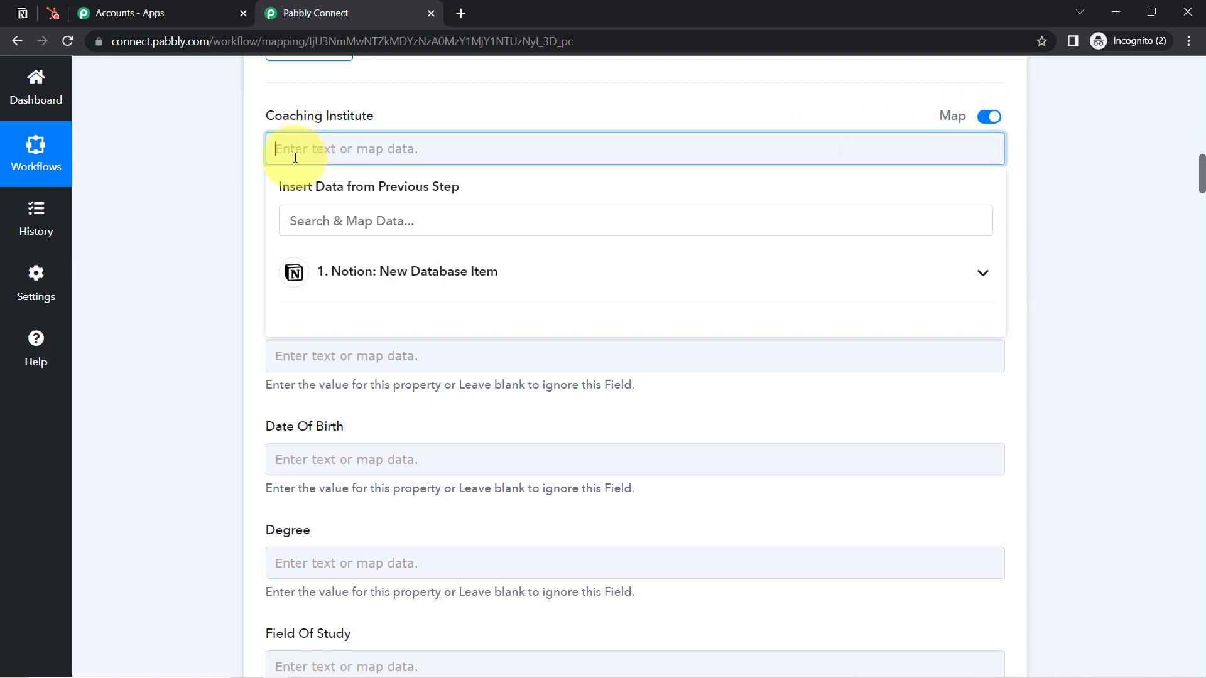
left_click(190, 199)
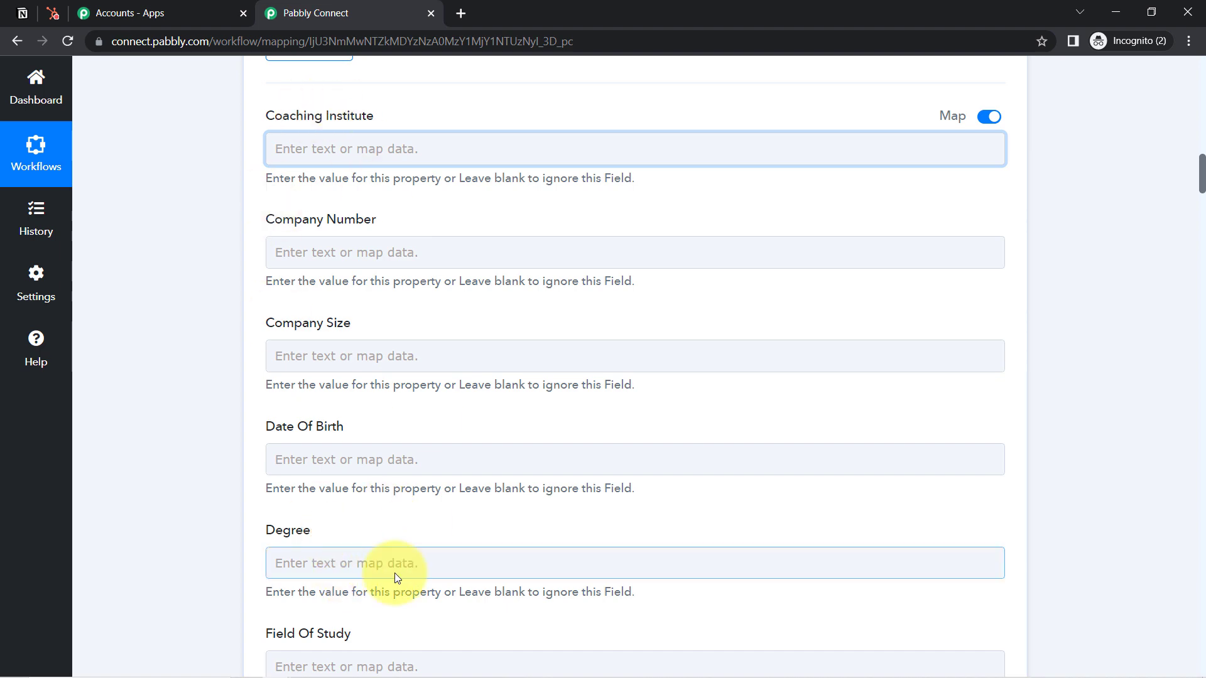
left_click(55, 10)
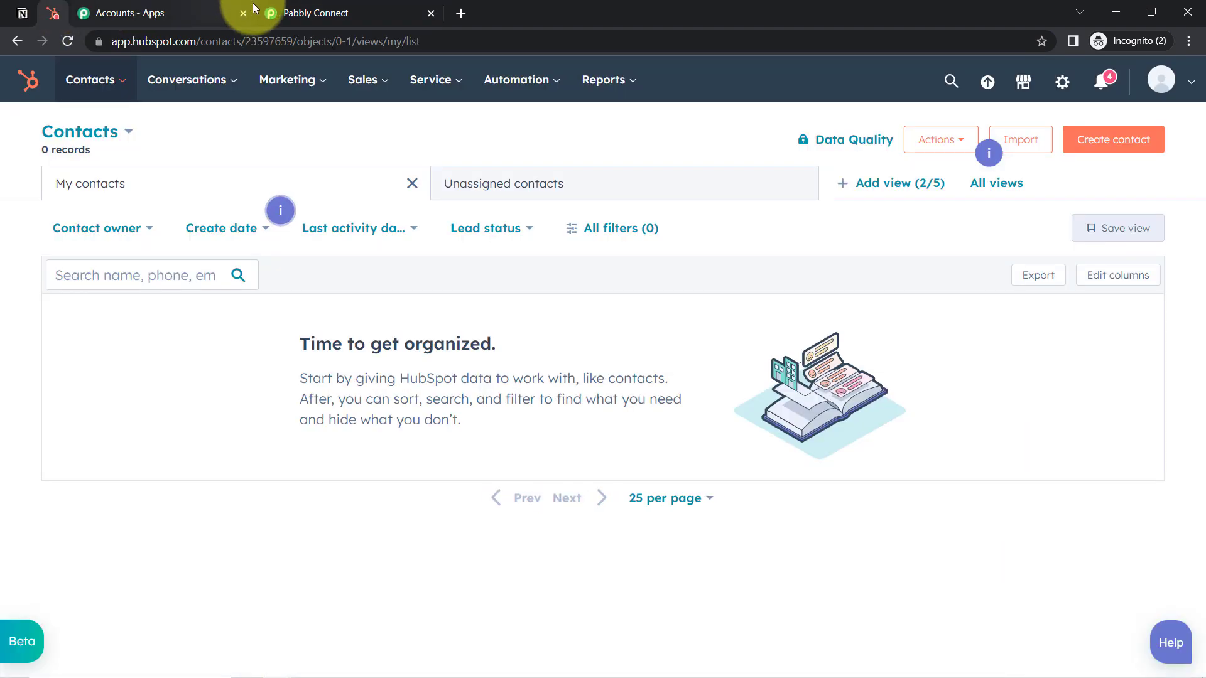
left_click(270, 13)
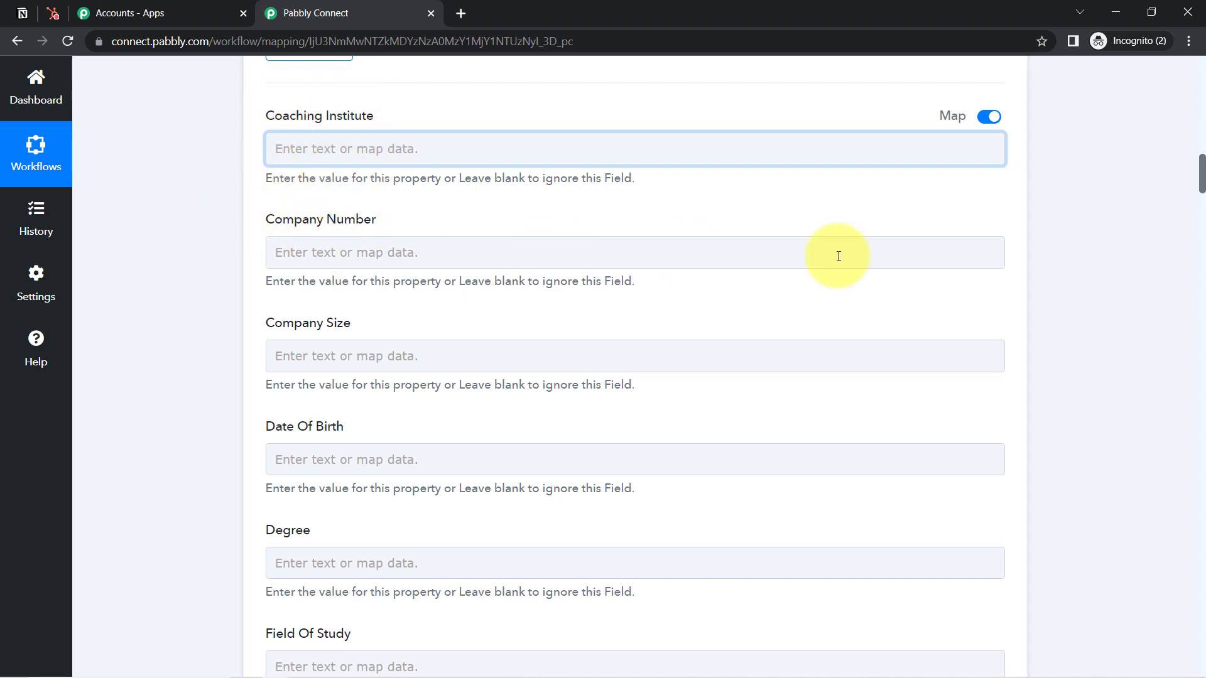
left_click_drag(1202, 185, 1202, 130)
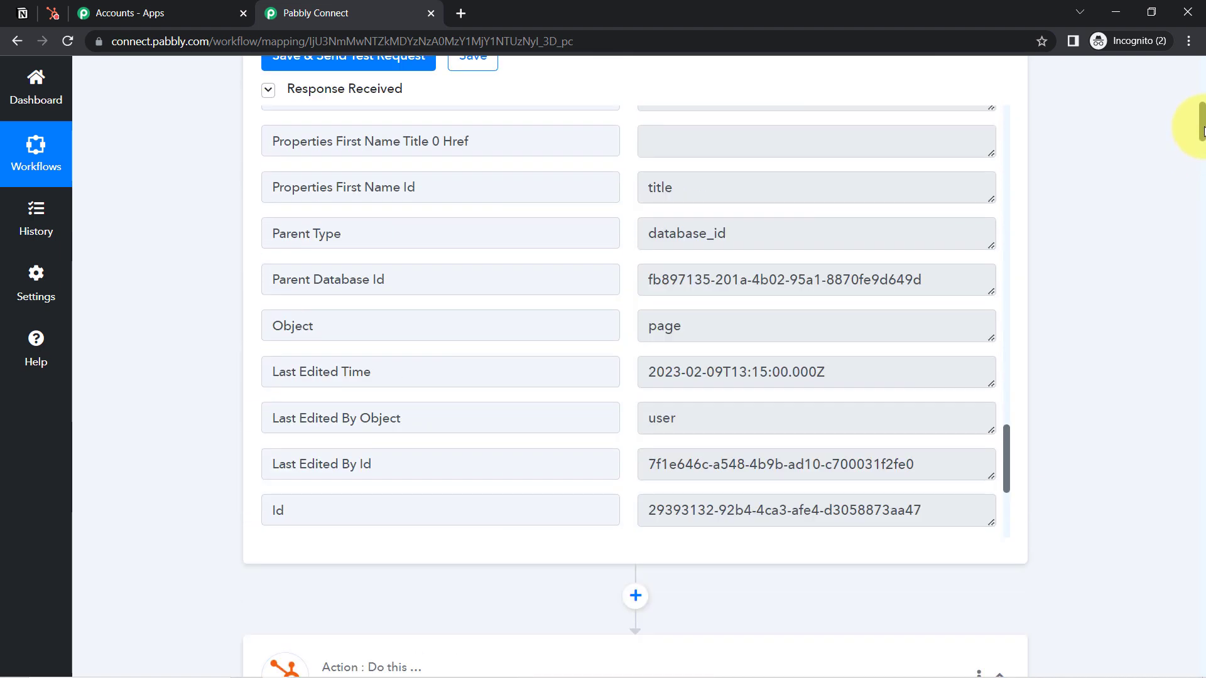
left_click_drag(1006, 436, 1008, 444)
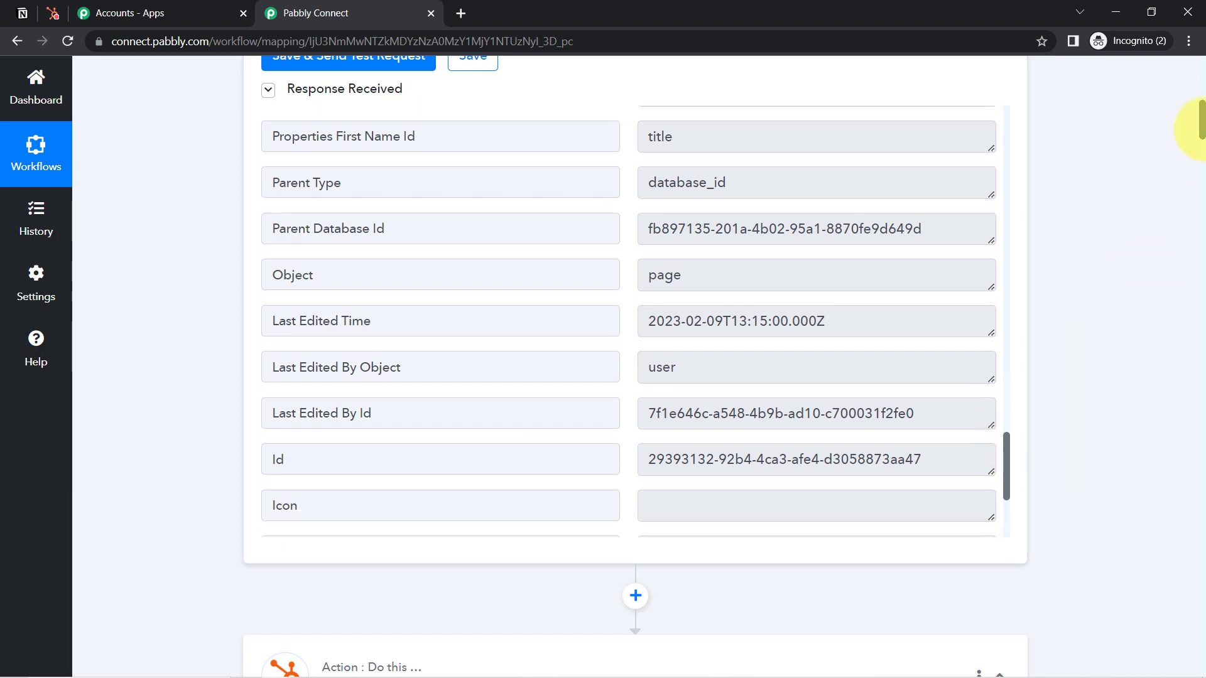
left_click_drag(1202, 127, 1202, 167)
scroll(1193, 188, "up", 9)
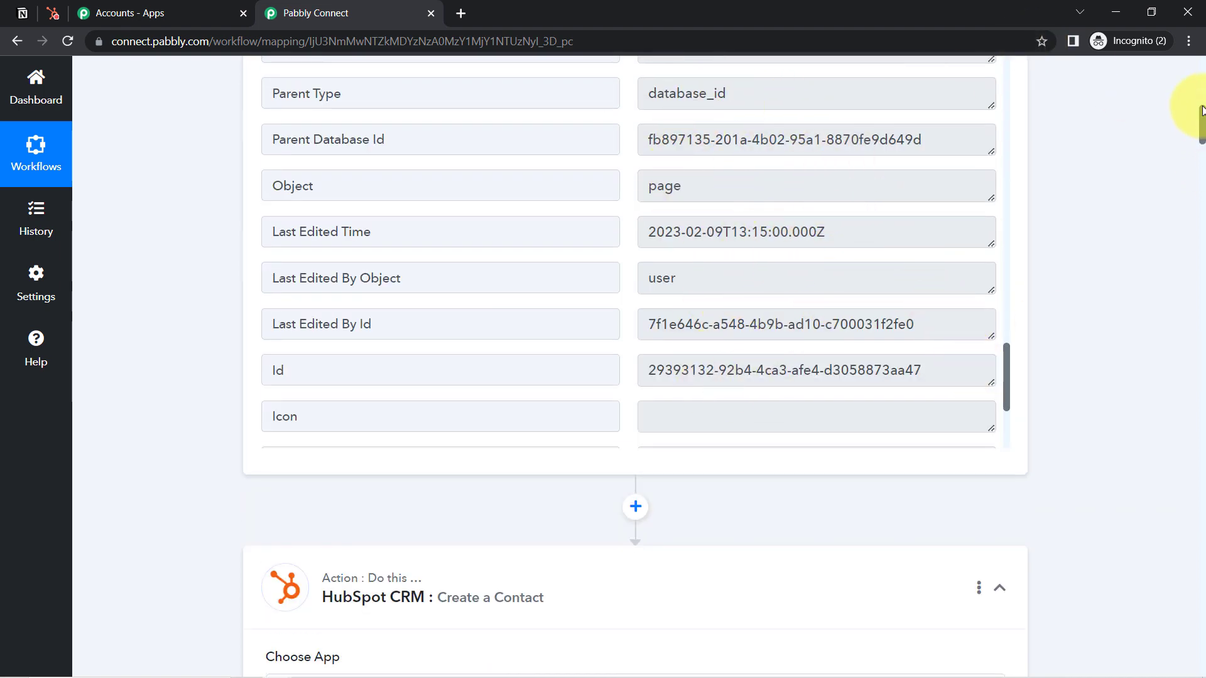
left_click_drag(1202, 121, 1199, 230)
Map HubSpot First Name to the Notion lead's first name, Dummy
key("ctrl+f")
type("first n")
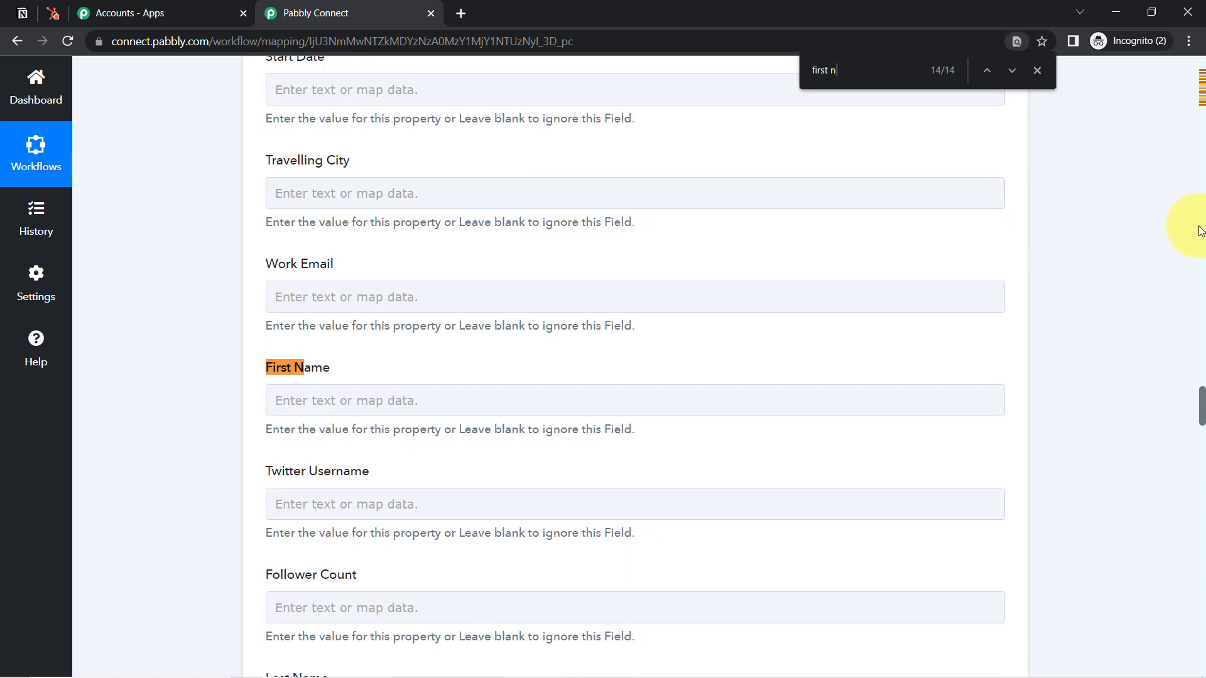
left_click(300, 401)
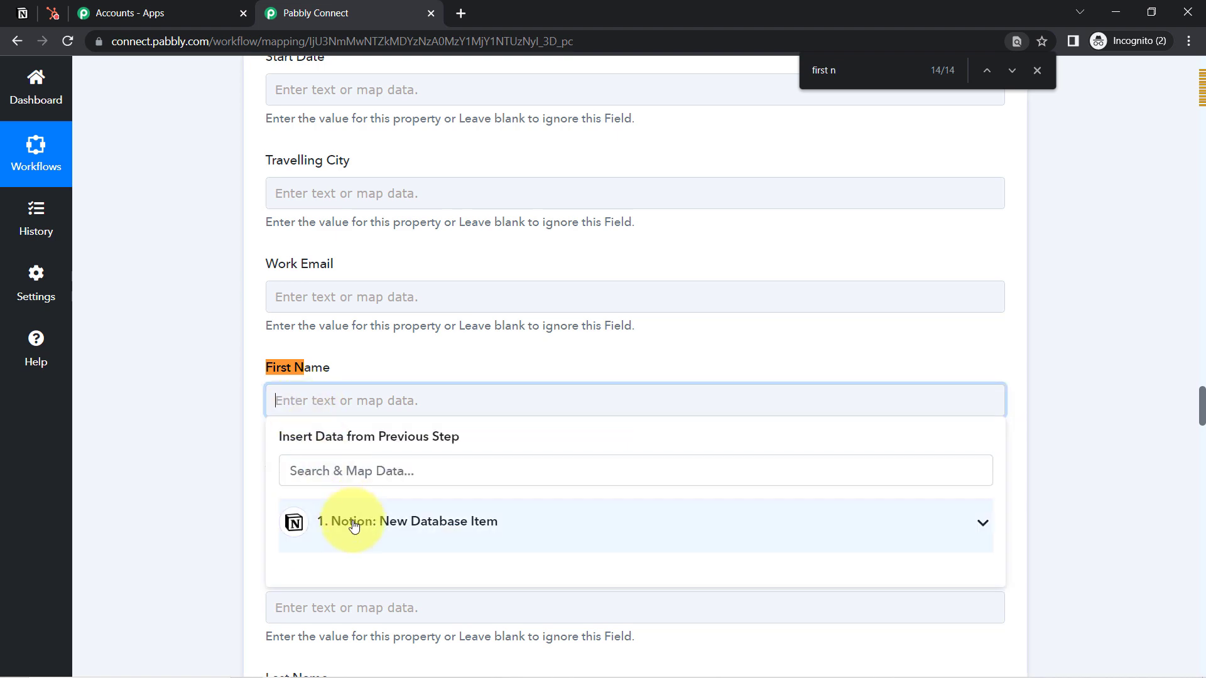
left_click(354, 526)
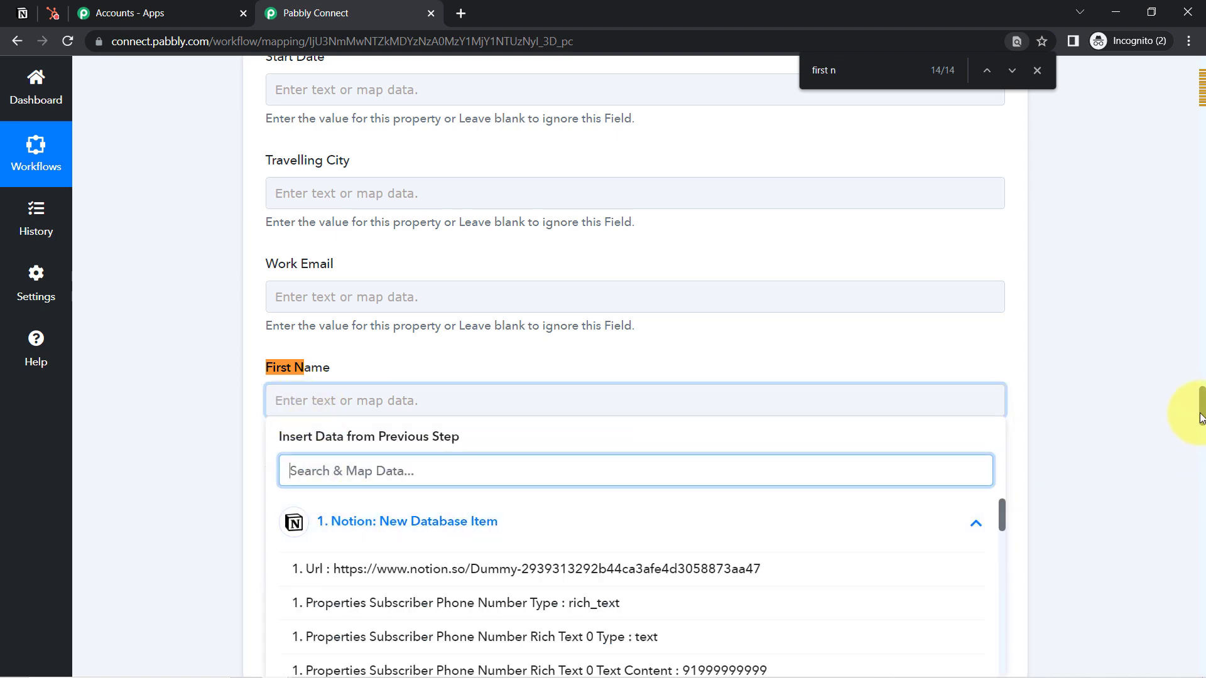
scroll(1199, 418, "down", 3)
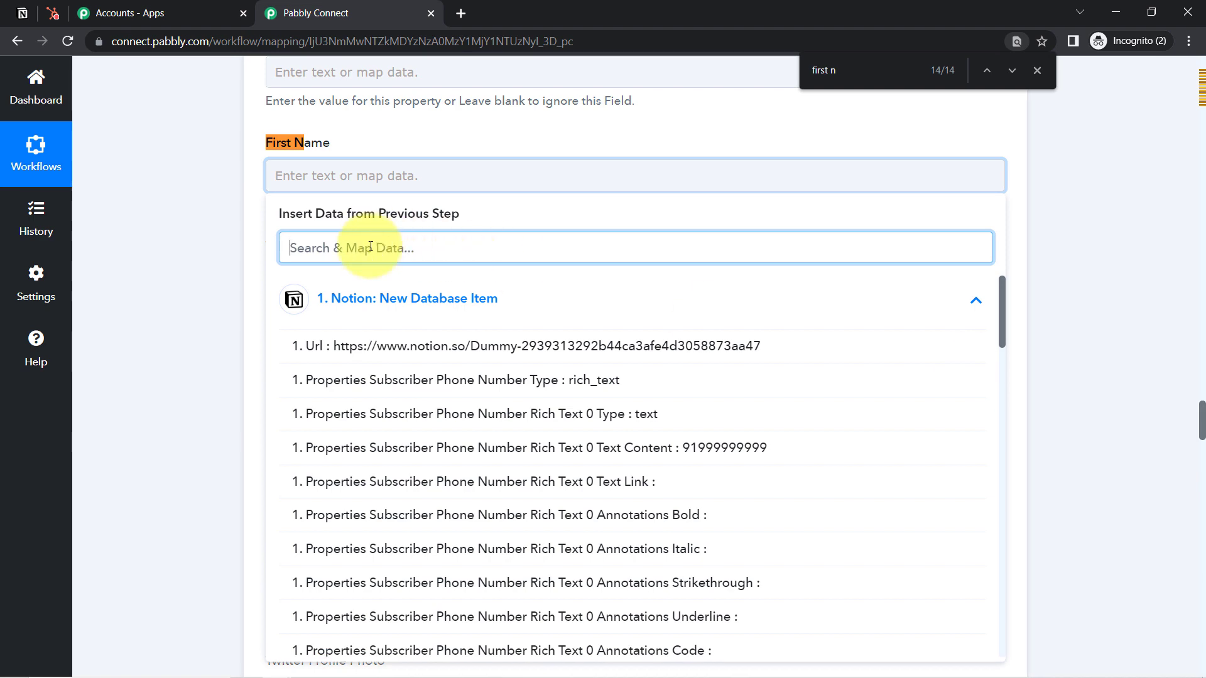
type("@")
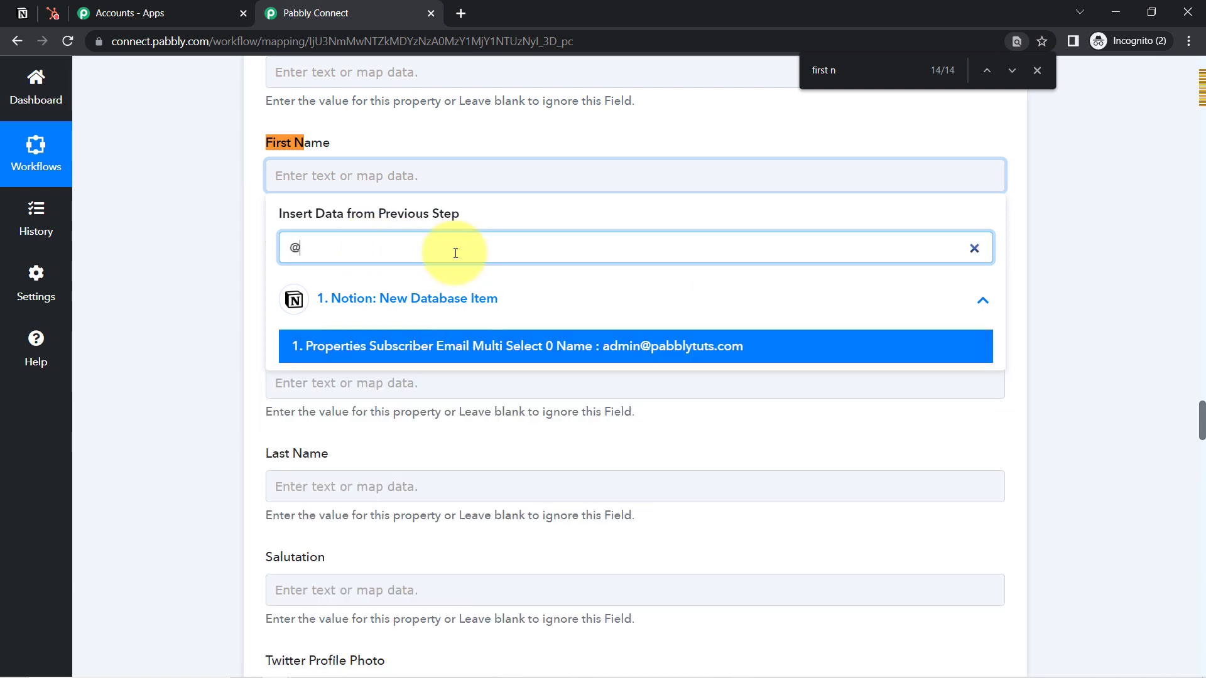
key("BackSpace")
type("name")
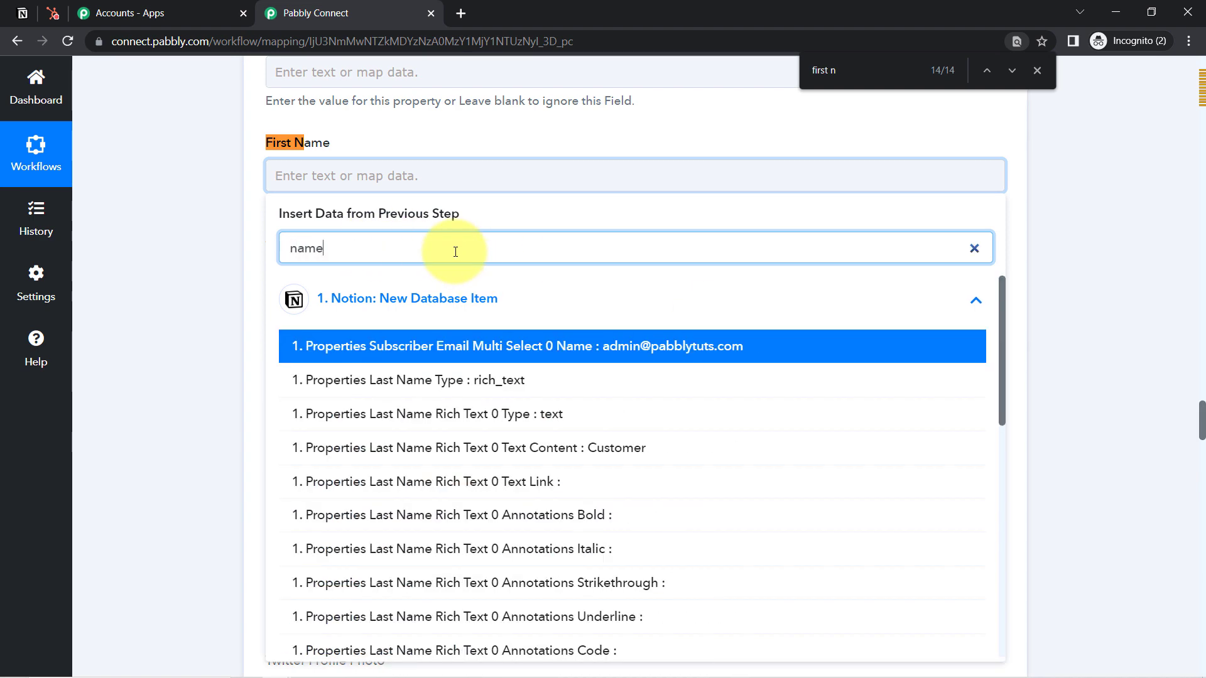
left_click(392, 243)
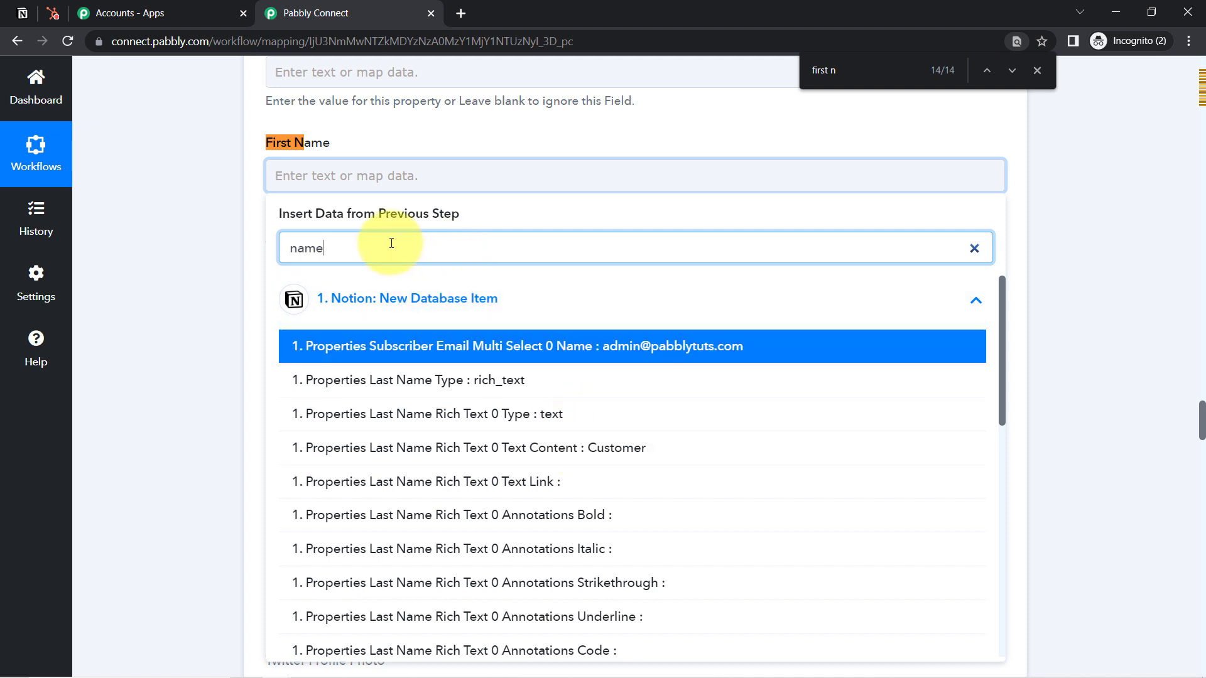
type("dumm")
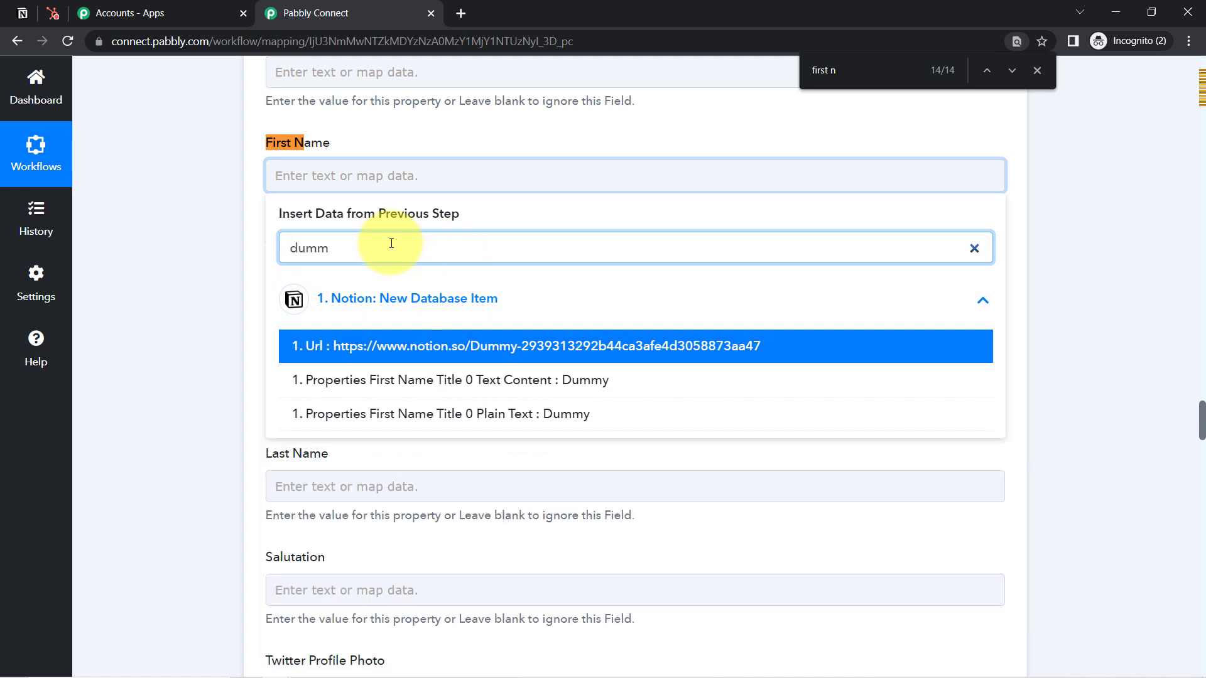
left_click(576, 379)
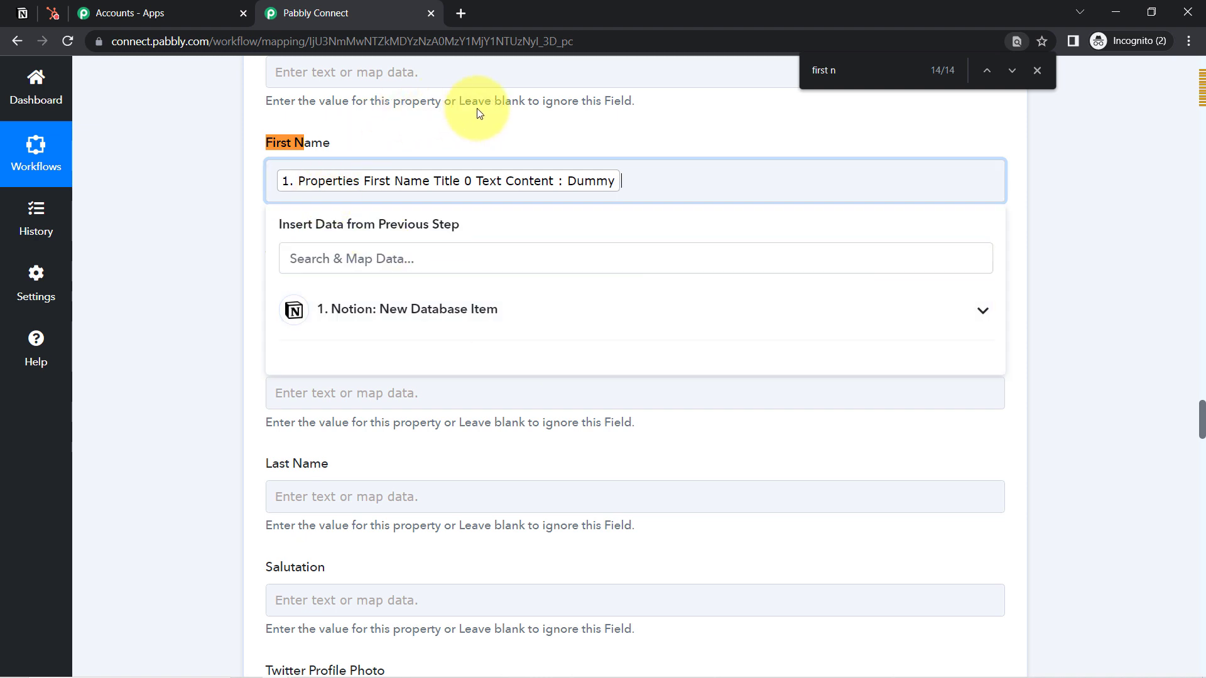
left_click(206, 298)
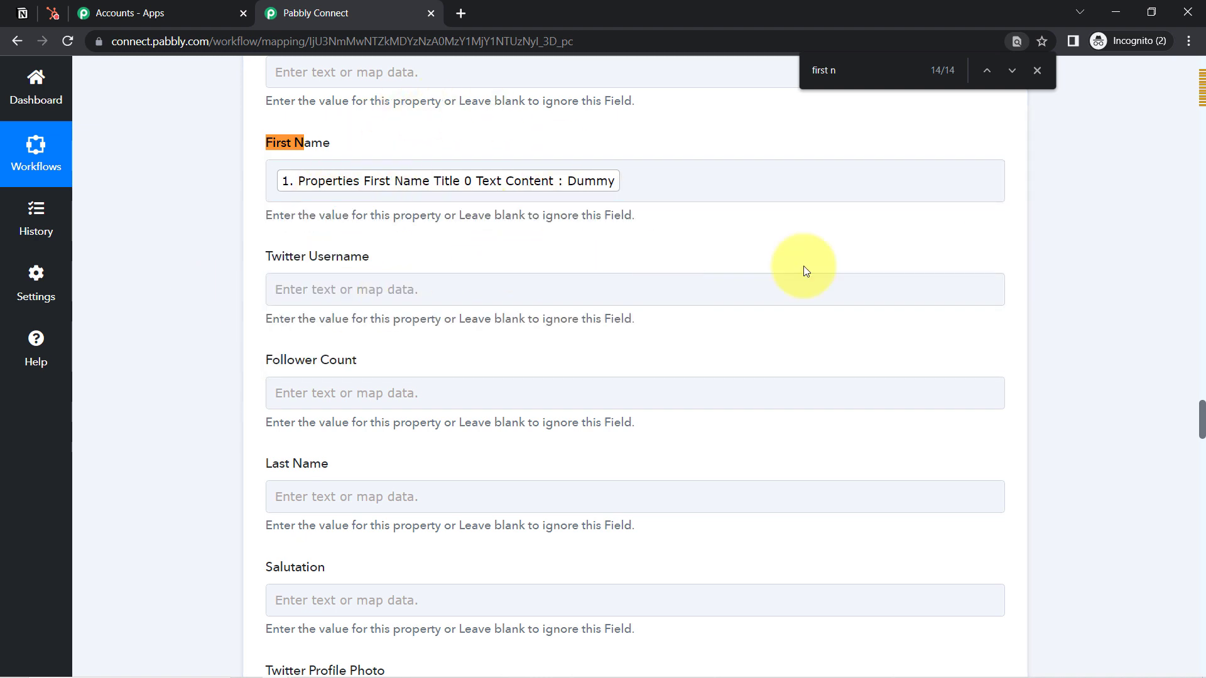
Map HubSpot Last Name to the Notion lead's last name, Customer
scroll(1061, 305, "up", 2)
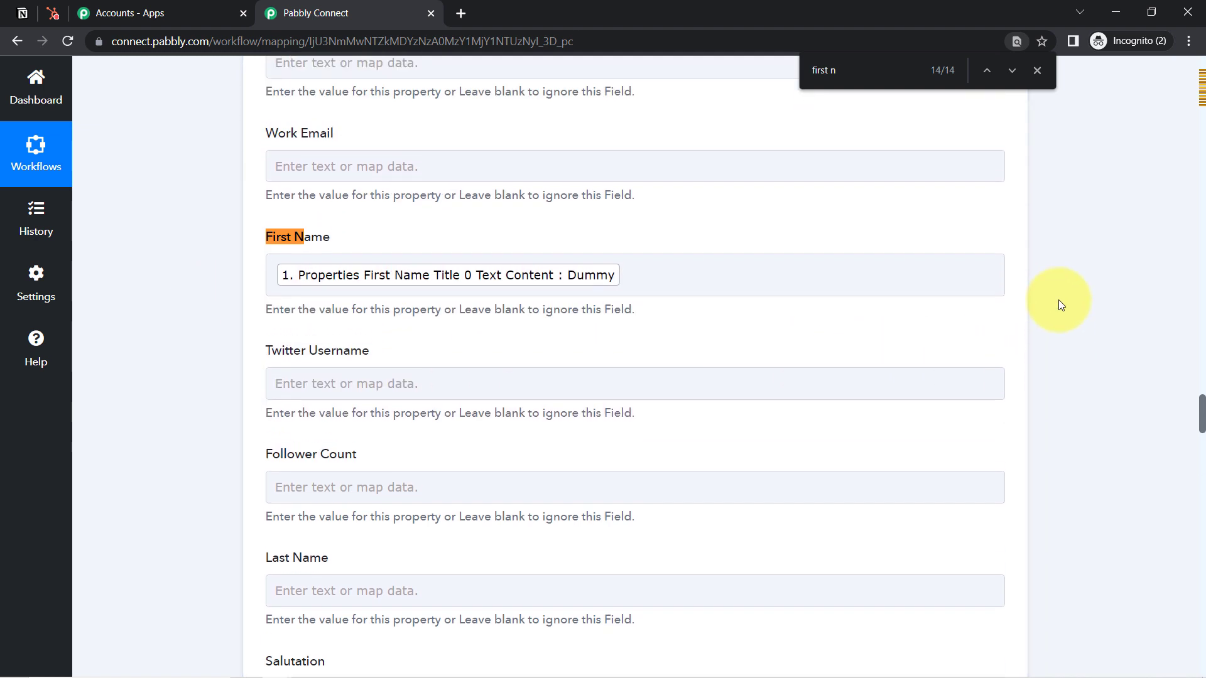
scroll(1057, 300, "up", 1)
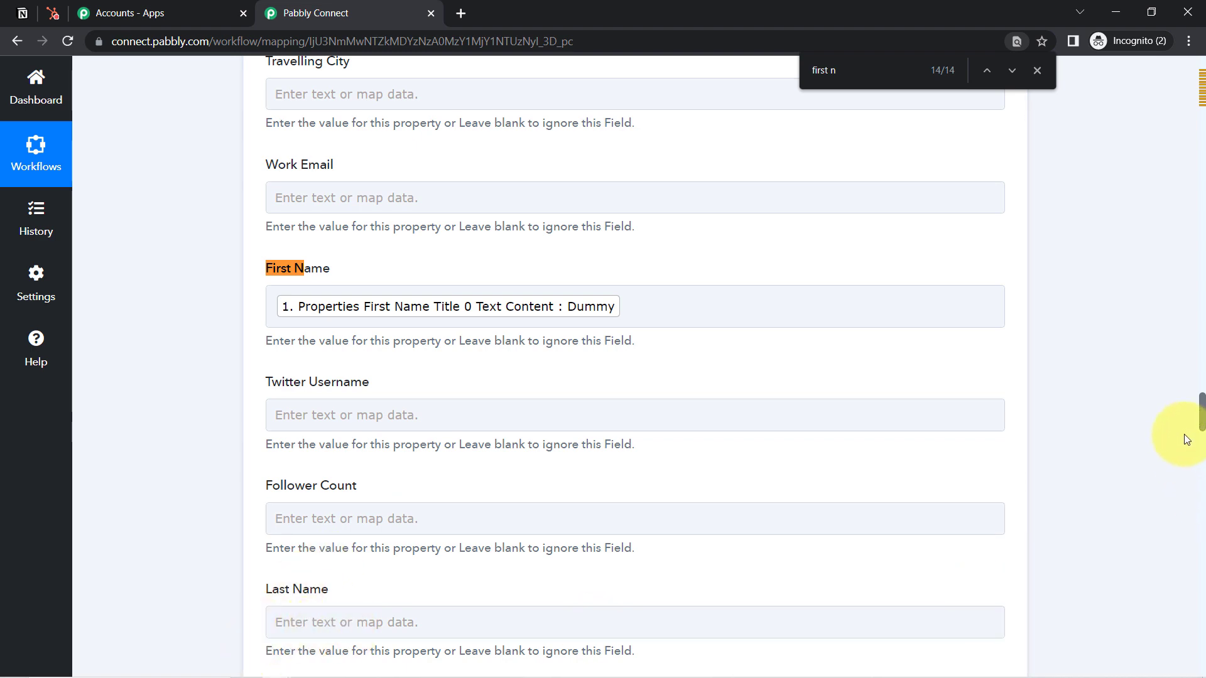
scroll(1201, 423, "down", 5)
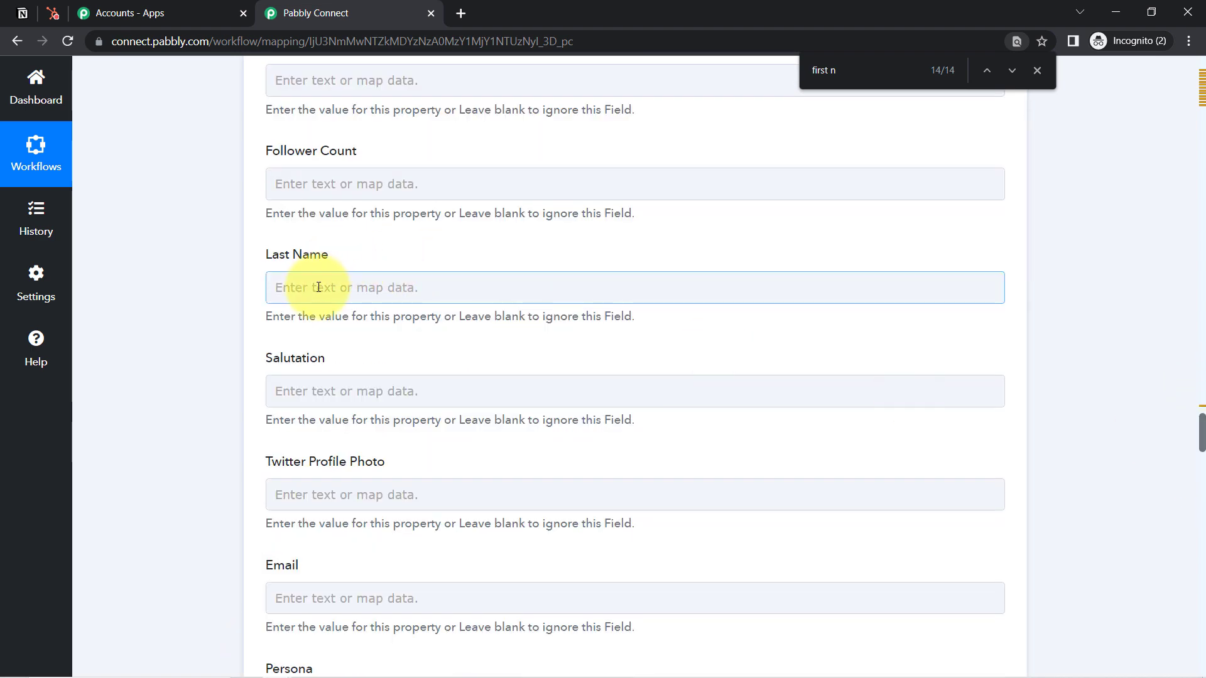
left_click(311, 287)
type("cu")
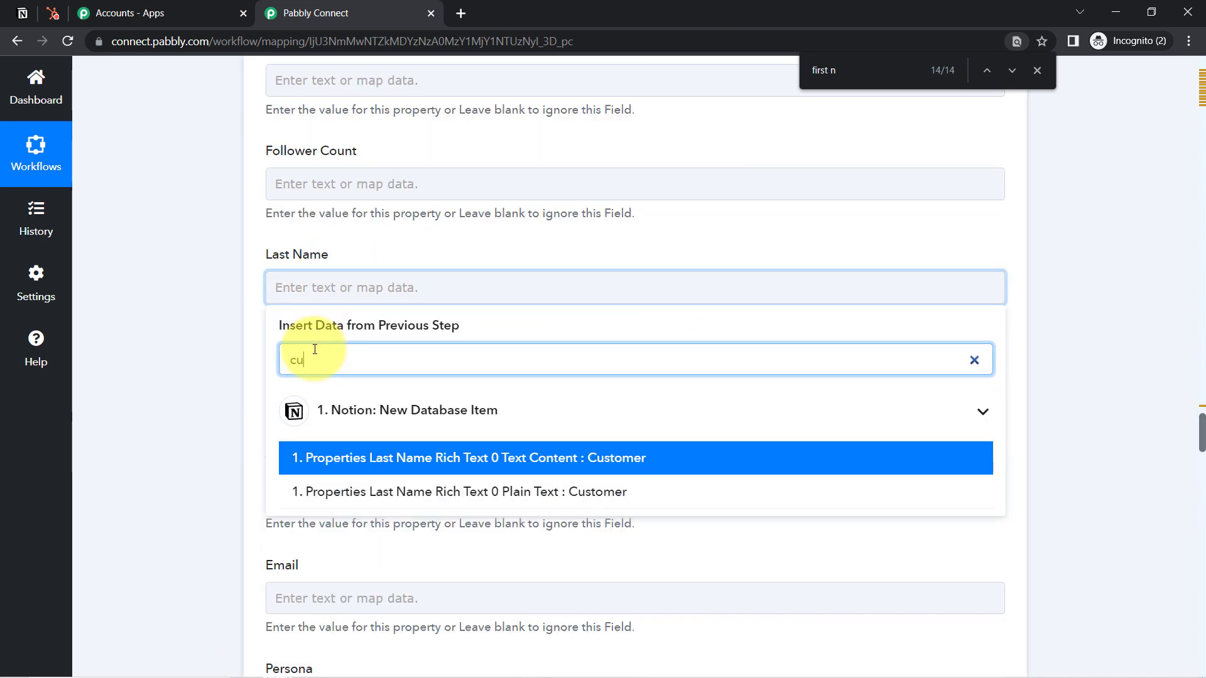
type("sto")
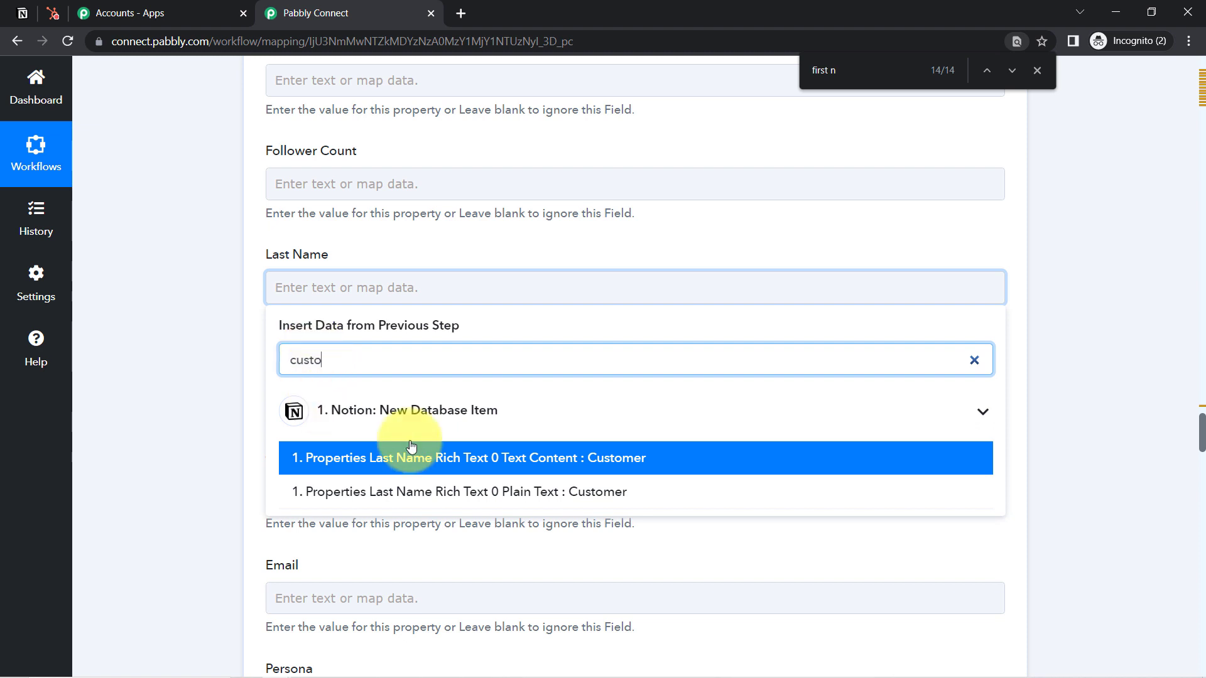
left_click(598, 457)
left_click(134, 308)
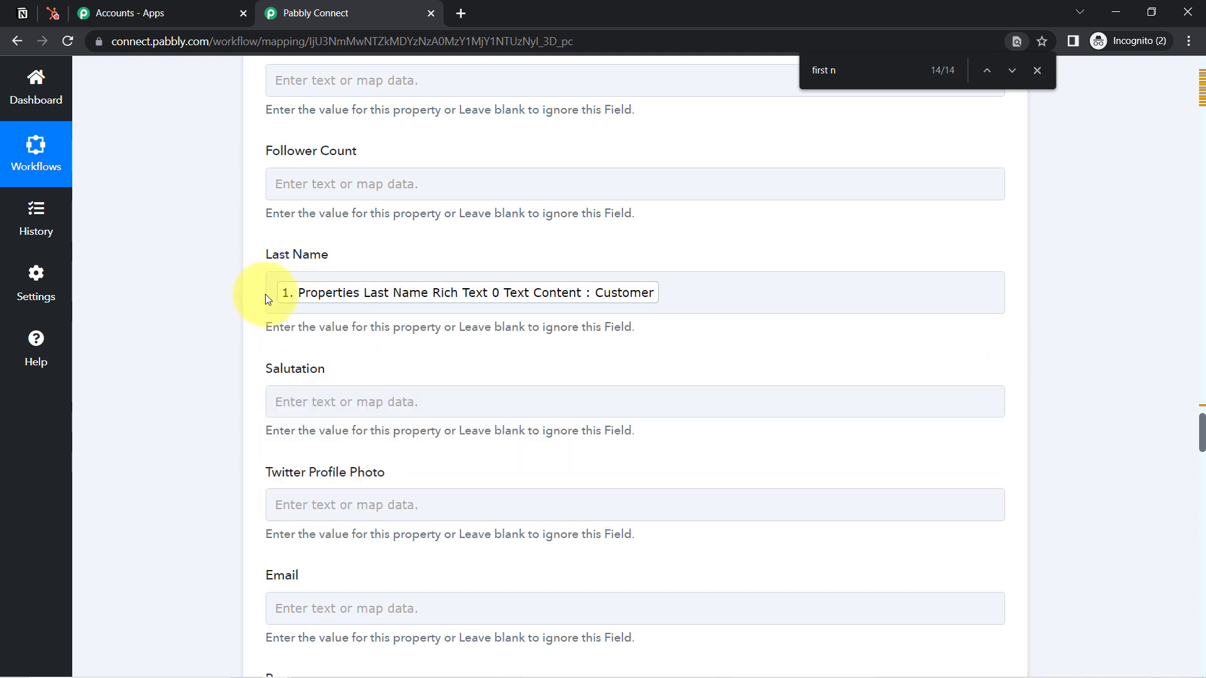
scroll(1201, 433, "down", 4)
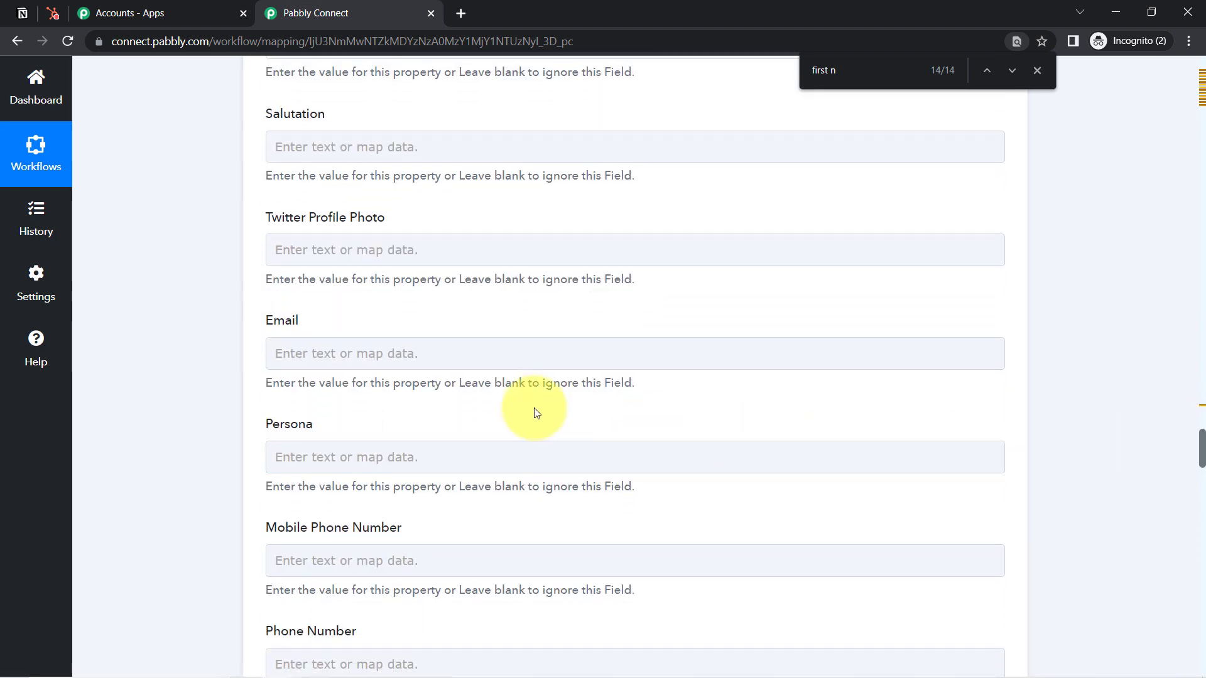
left_click(423, 350)
Map the Notion subscriber email into the HubSpot Email field
left_click(306, 423)
type("@")
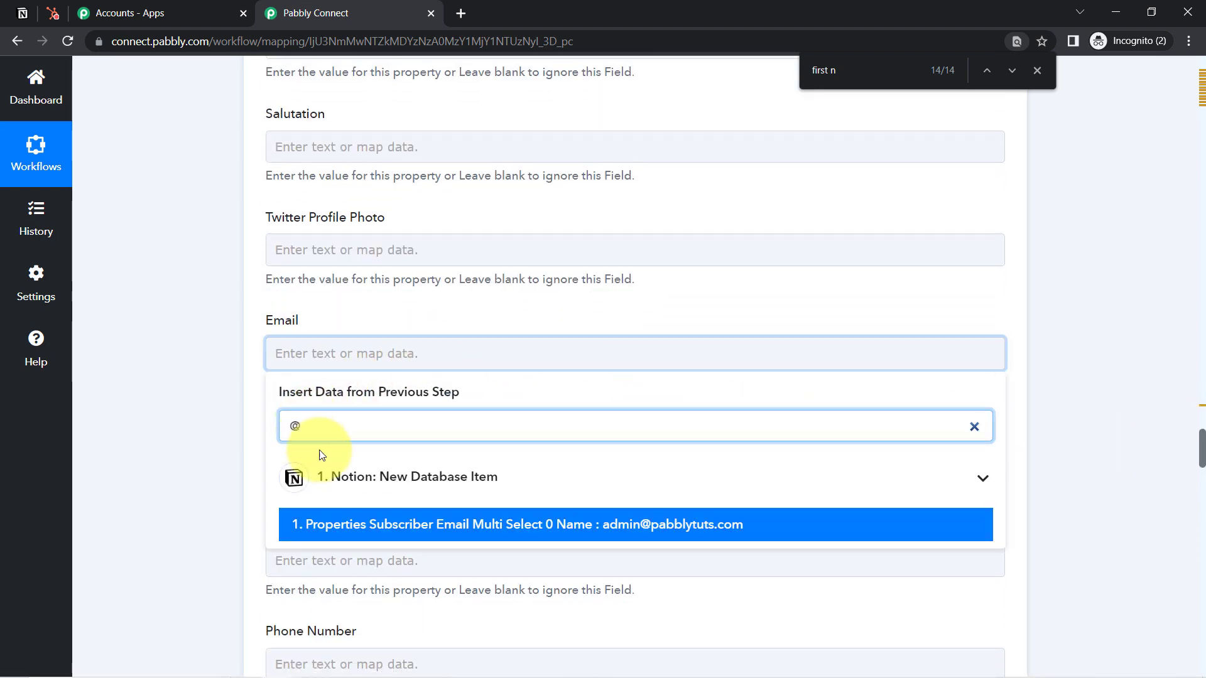
left_click(484, 523)
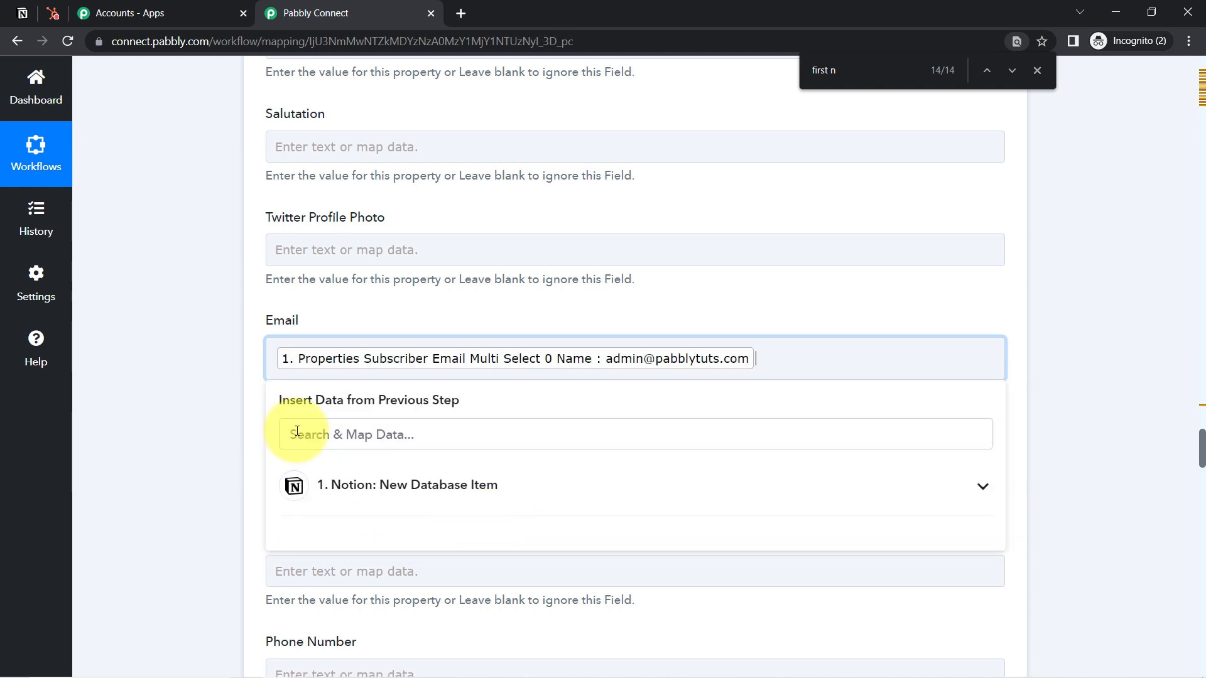
left_click(212, 358)
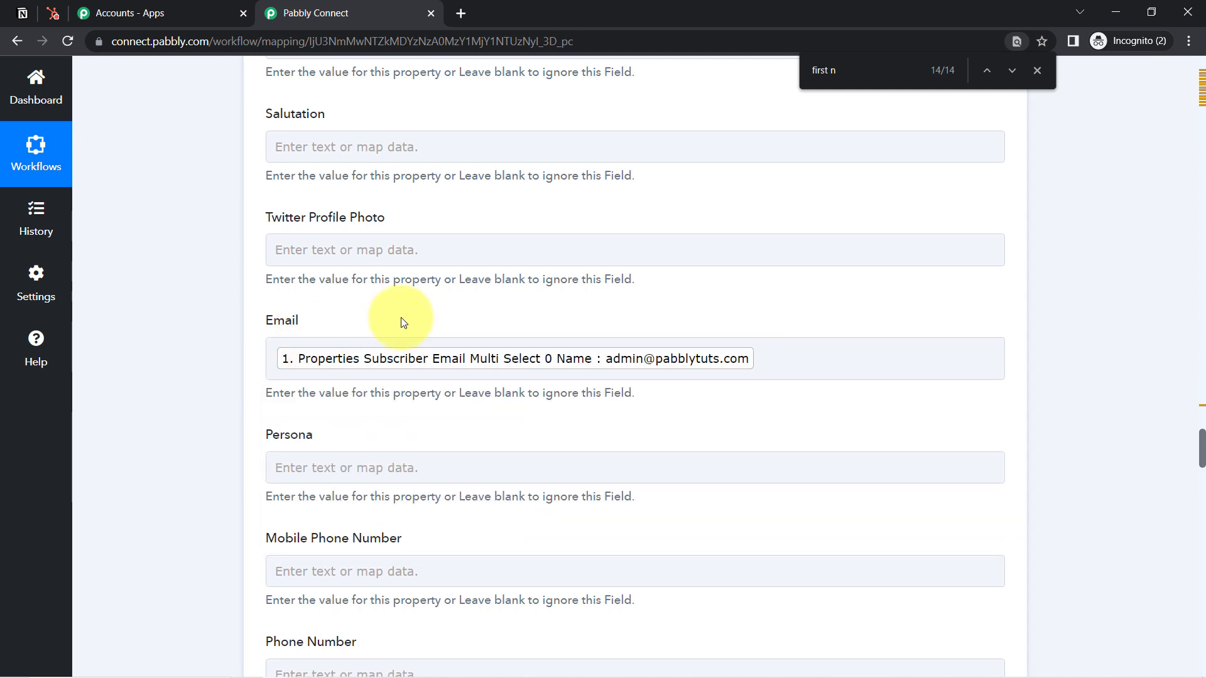
Map the Notion subscriber phone number Text Content into Mobile Phone Number
left_click(291, 572)
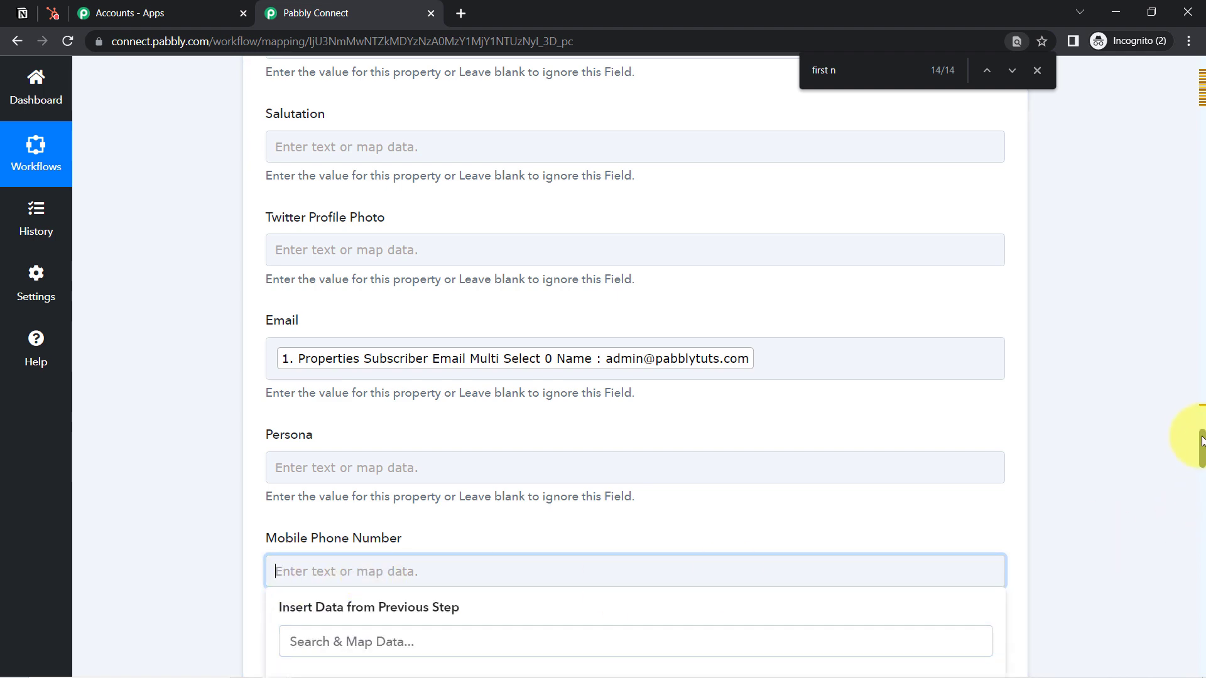
scroll(1201, 440, "down", 6)
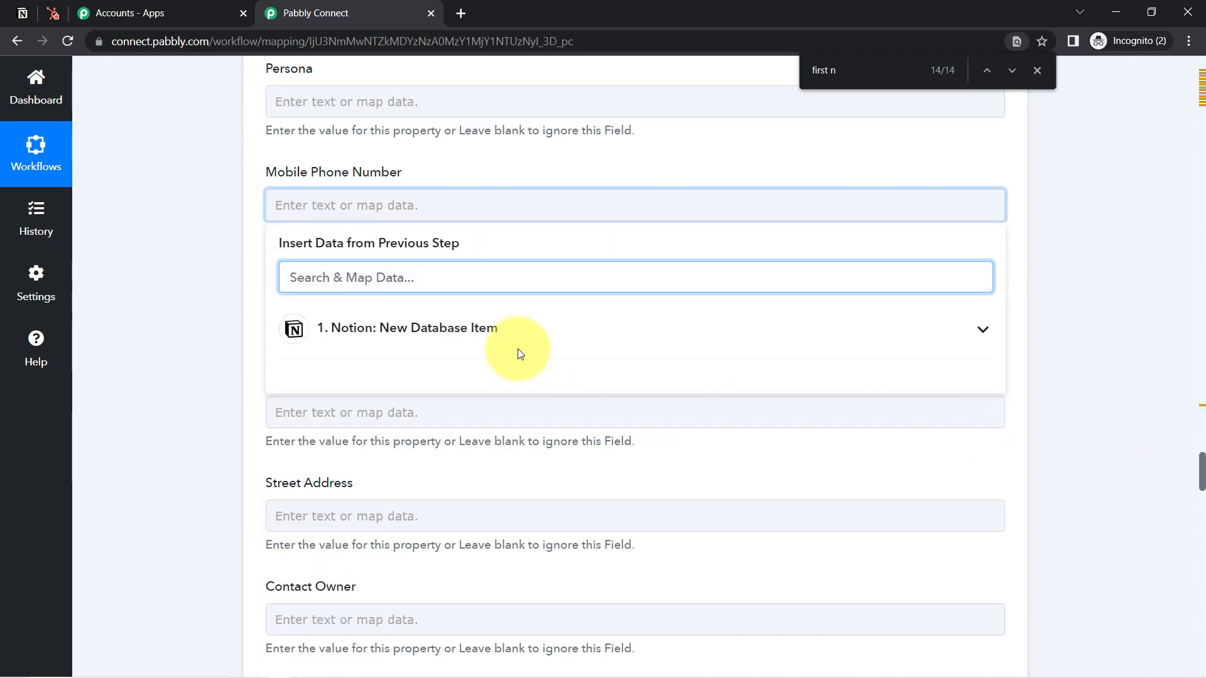
left_click(512, 343)
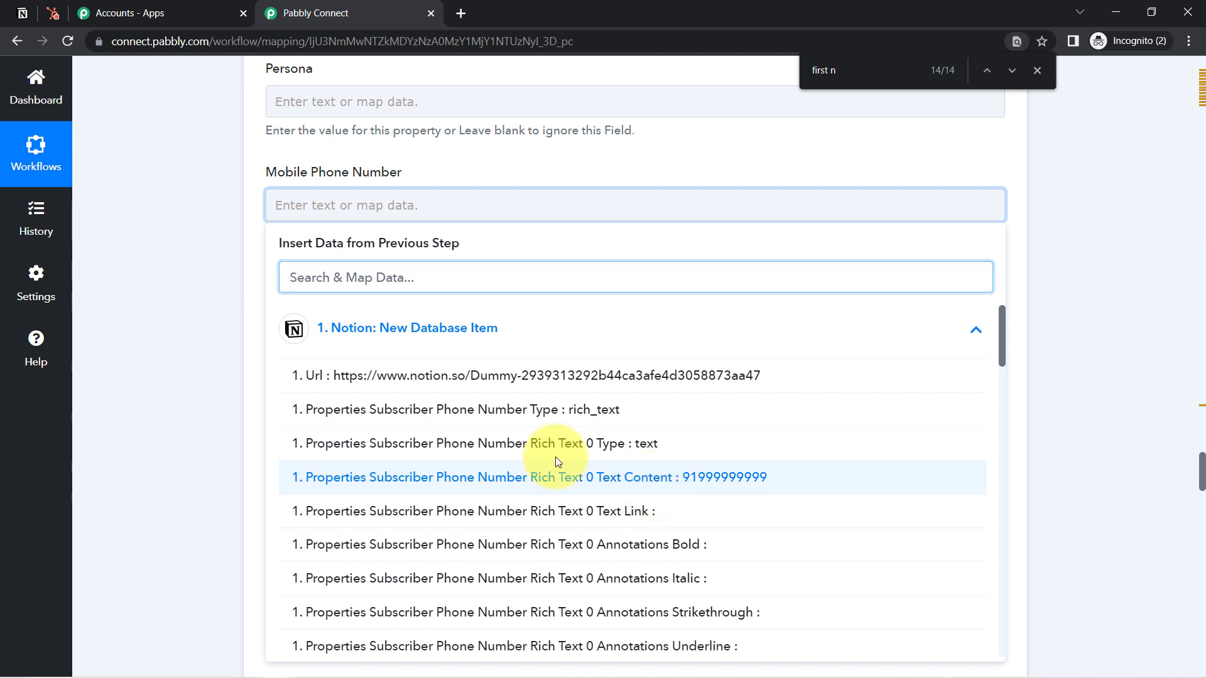
left_click(555, 462)
left_click(156, 304)
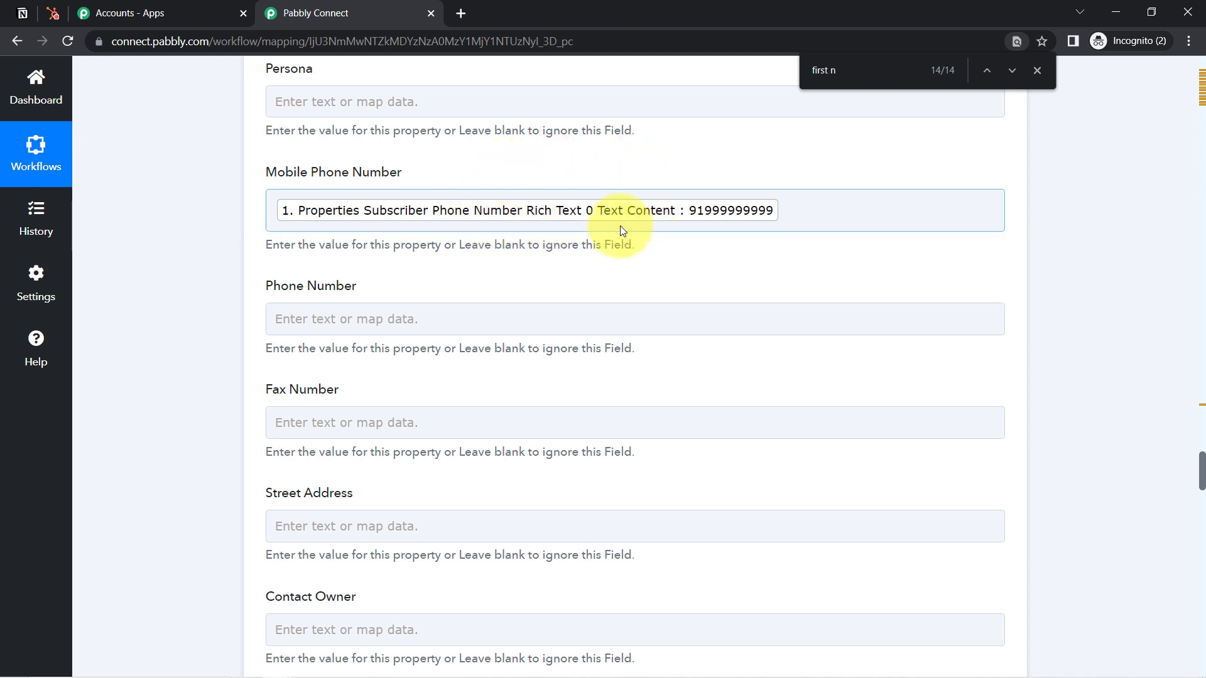
left_click(1036, 71)
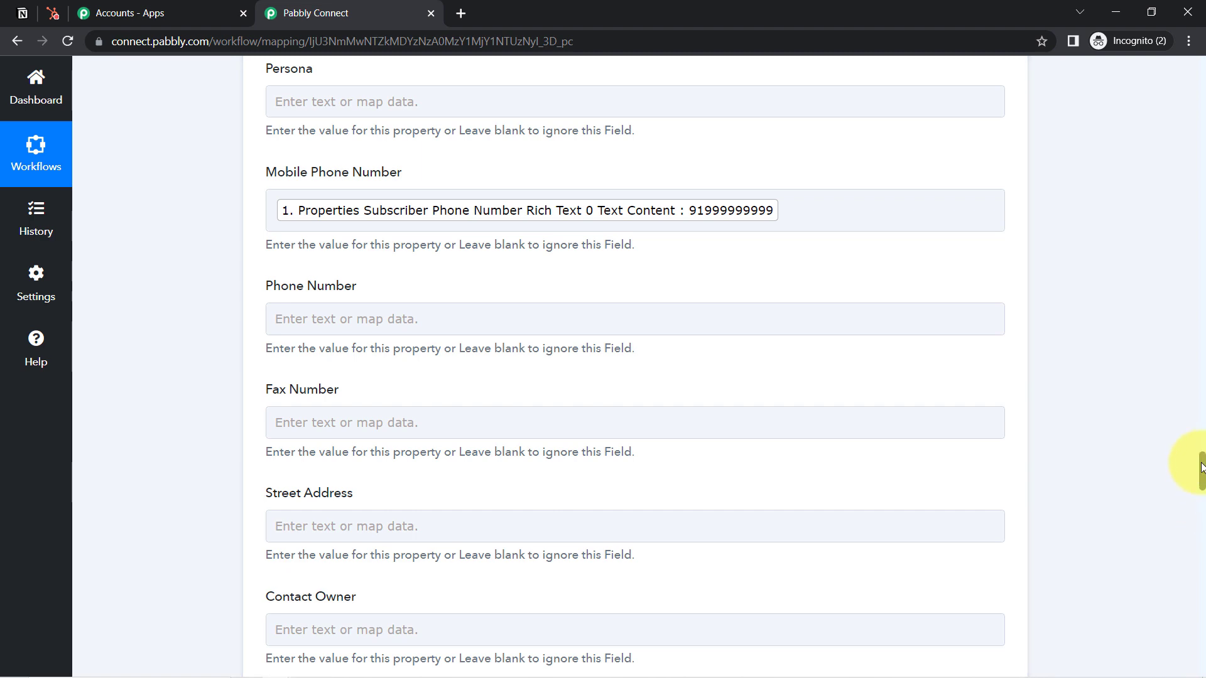
scroll(1201, 468, "up", 7)
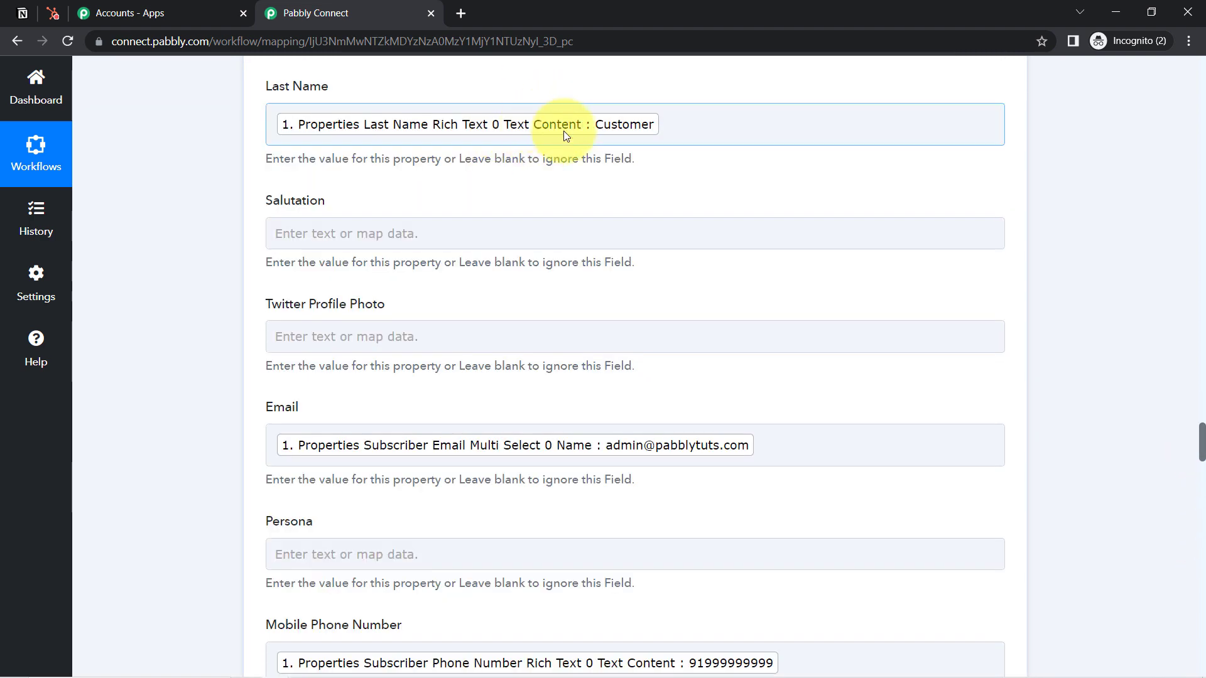
left_click_drag(1201, 431, 1202, 445)
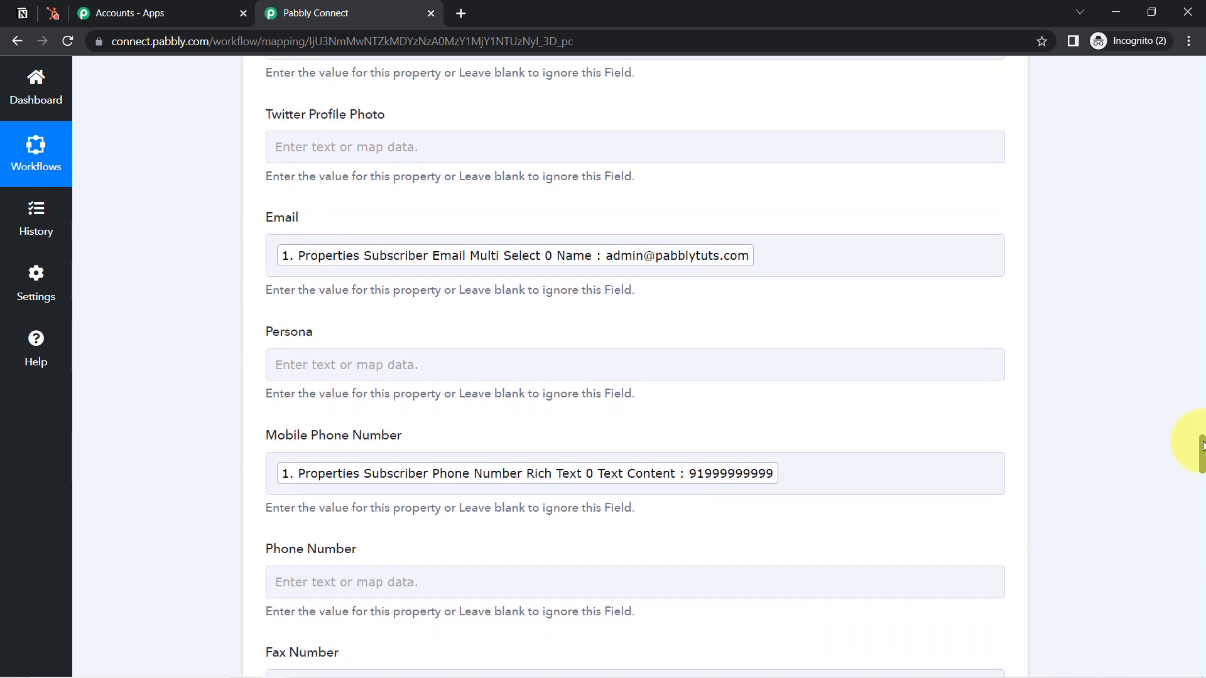
left_click(22, 13)
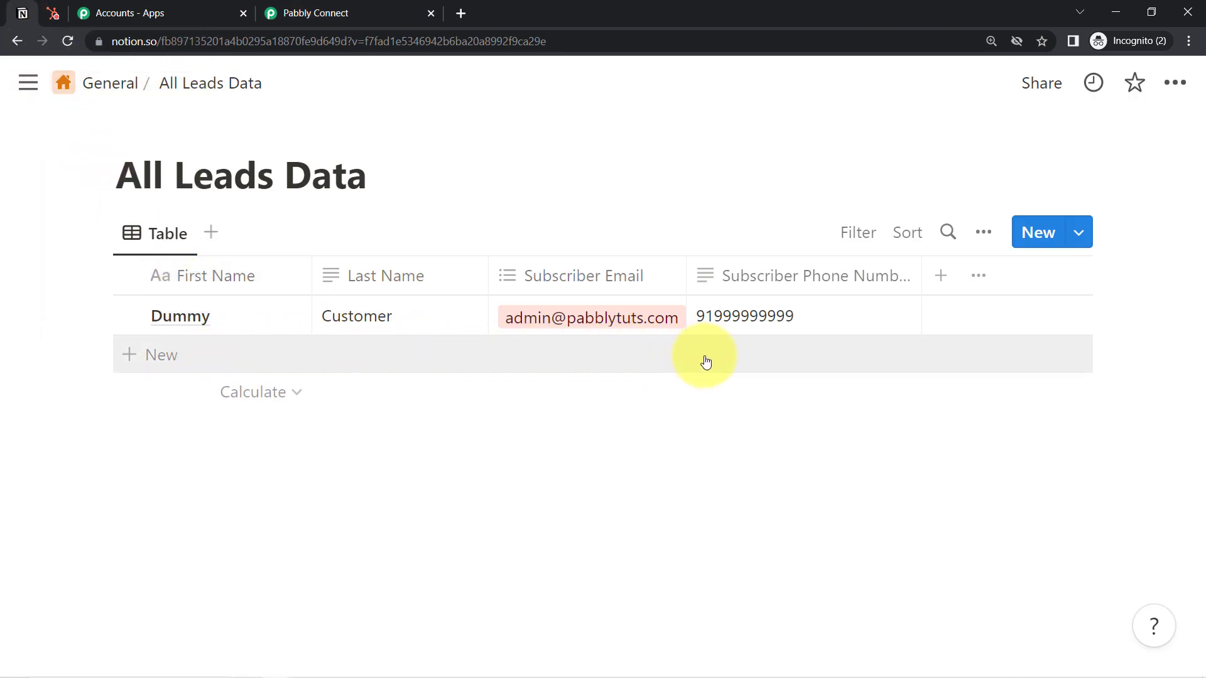
left_click(348, 12)
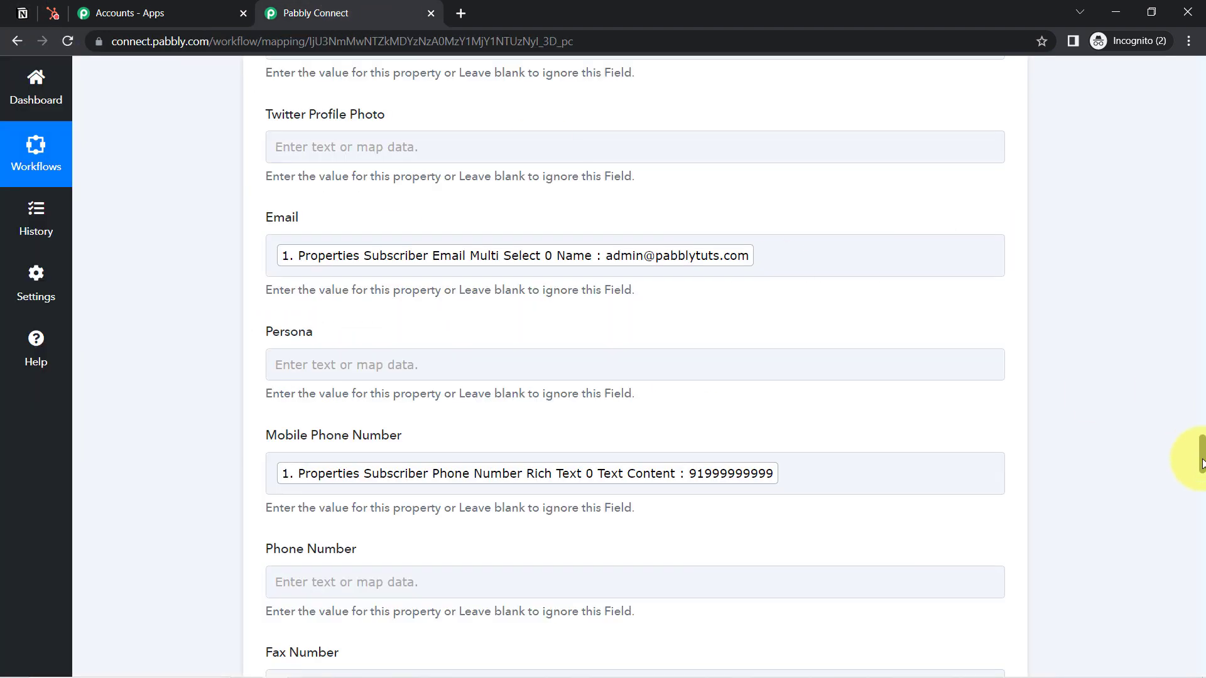
scroll(1201, 463, "up", 20)
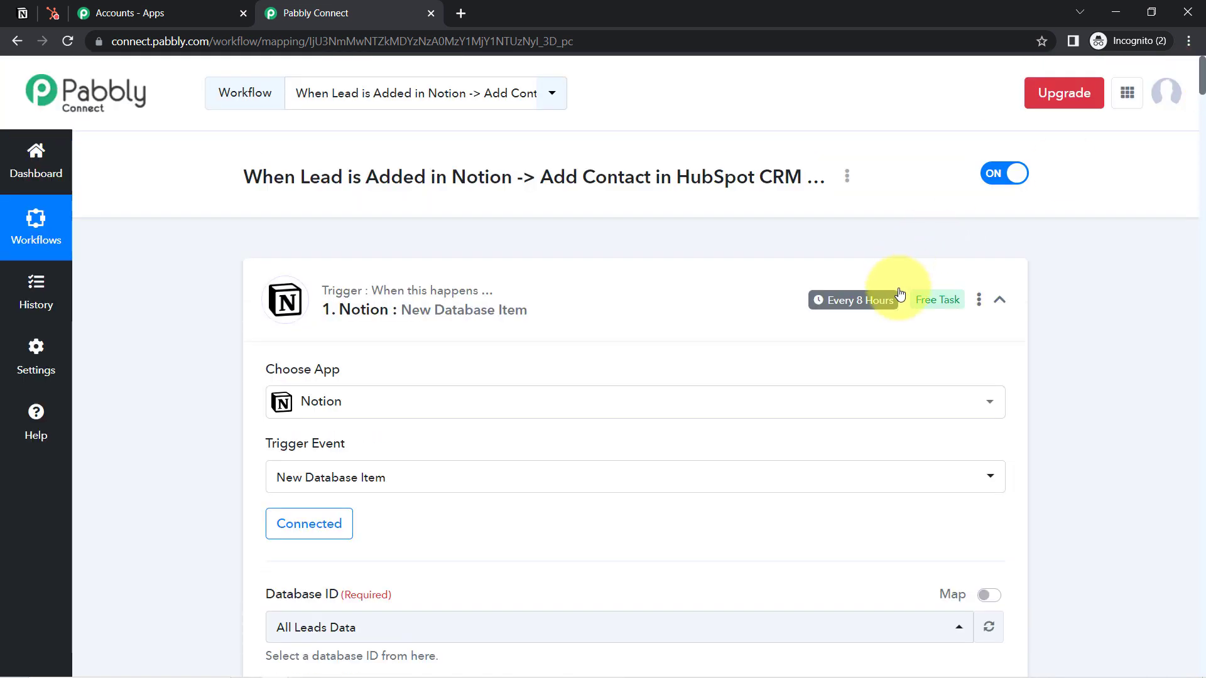
mouse_move(869, 292)
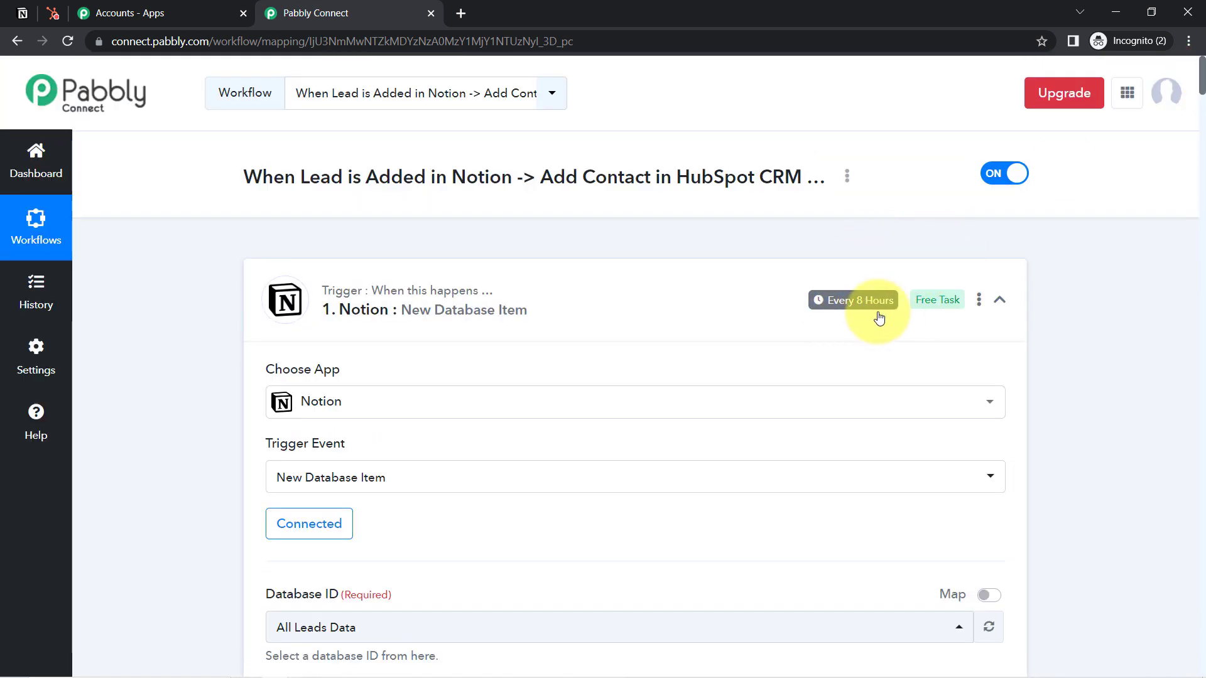
mouse_move(871, 315)
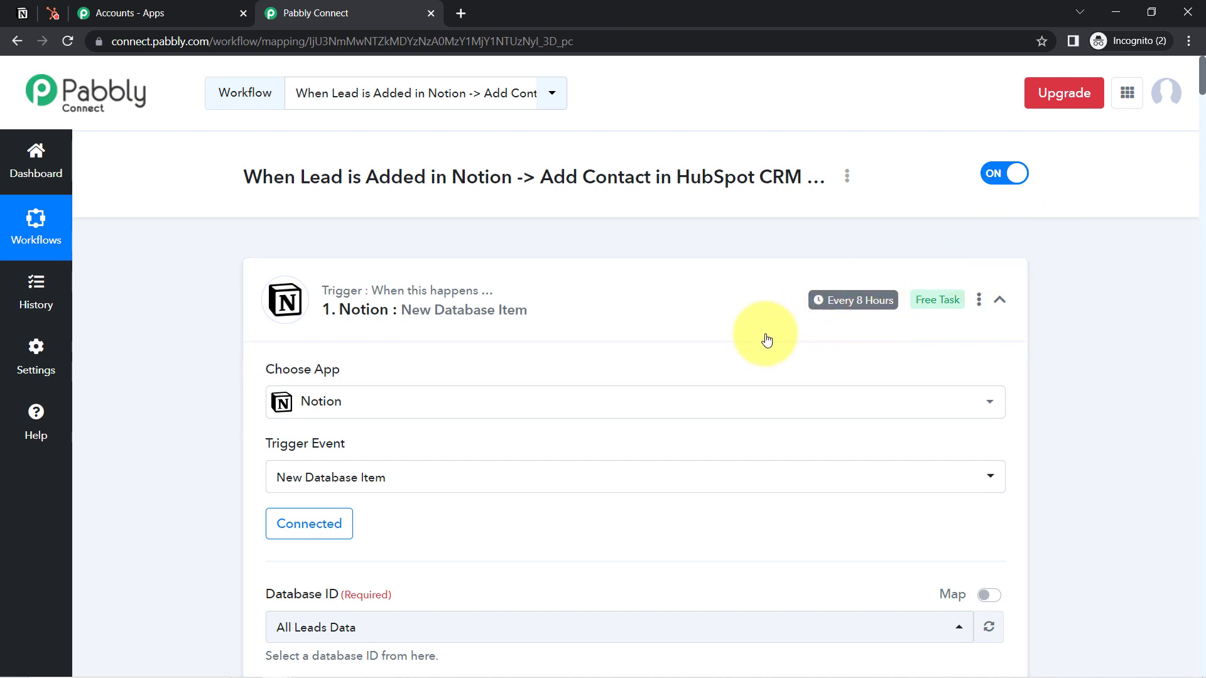
left_click(24, 13)
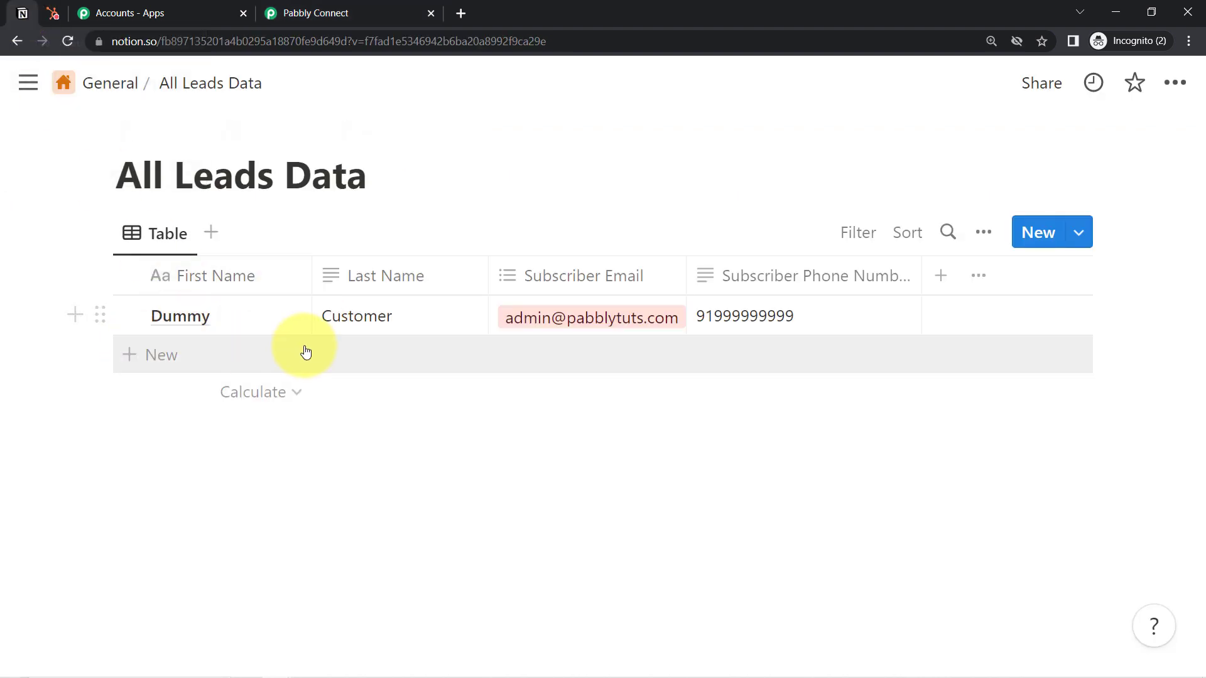
left_click(308, 12)
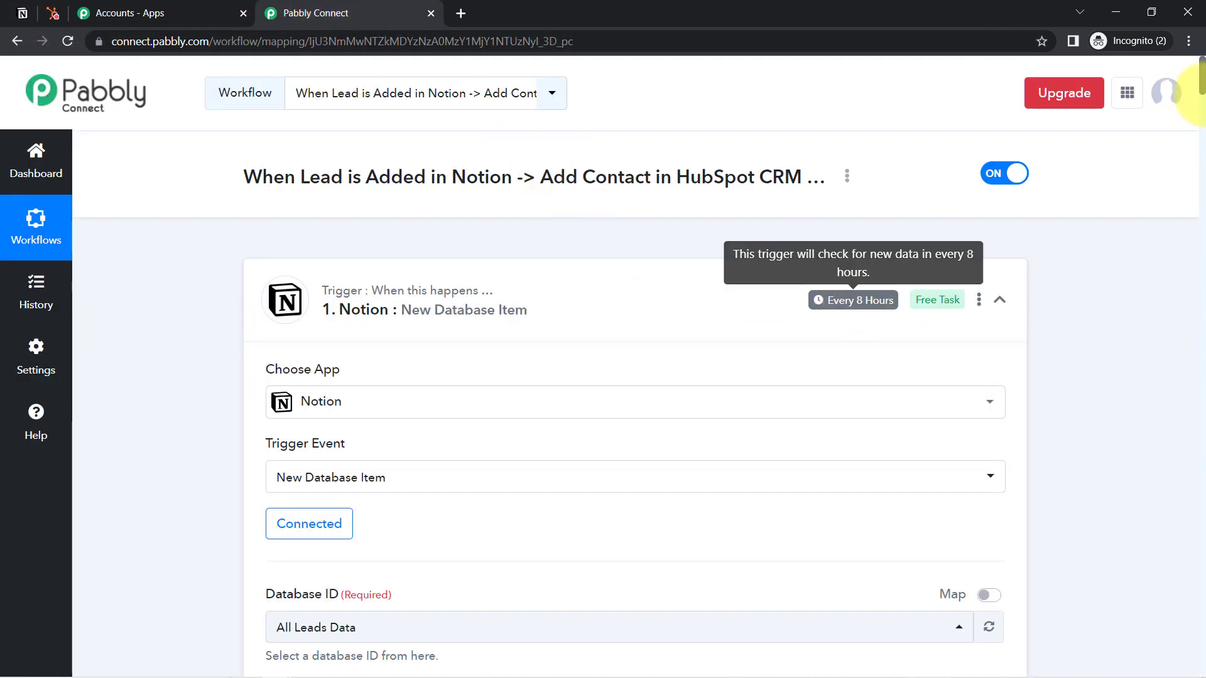
left_click_drag(1201, 62, 1199, 280)
key("ctrl+f")
type("d")
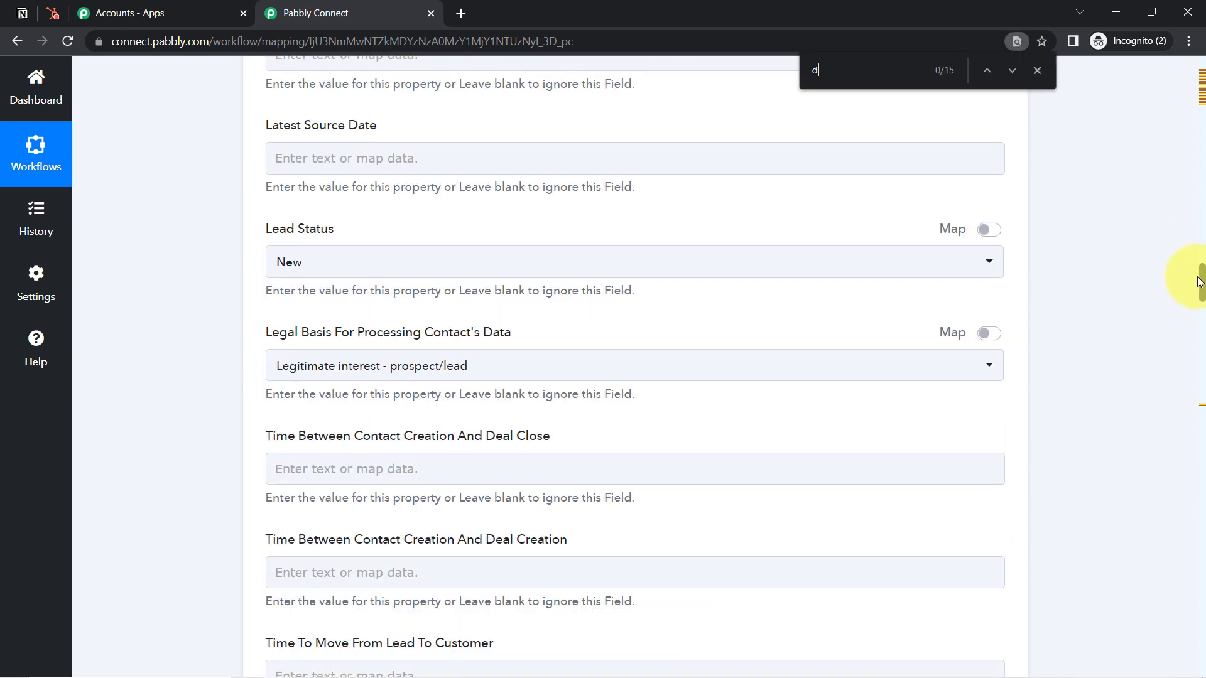
type("umm")
key("Return")
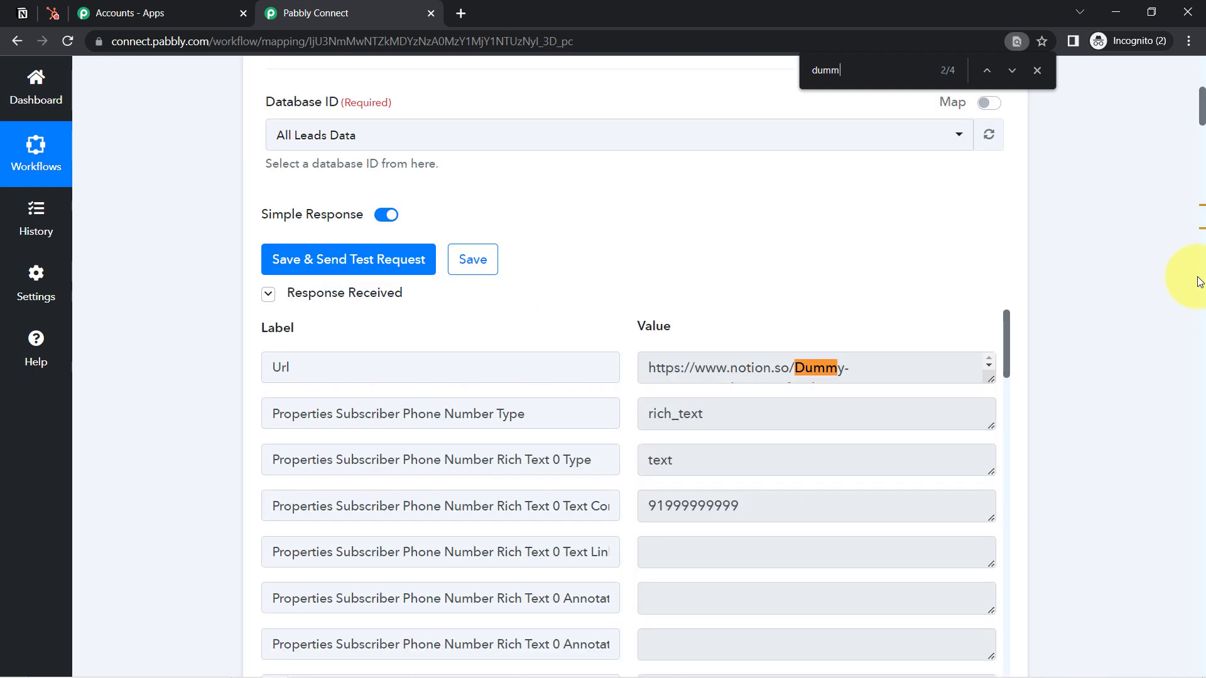
key("Return")
key("ctrl+a")
type("fis")
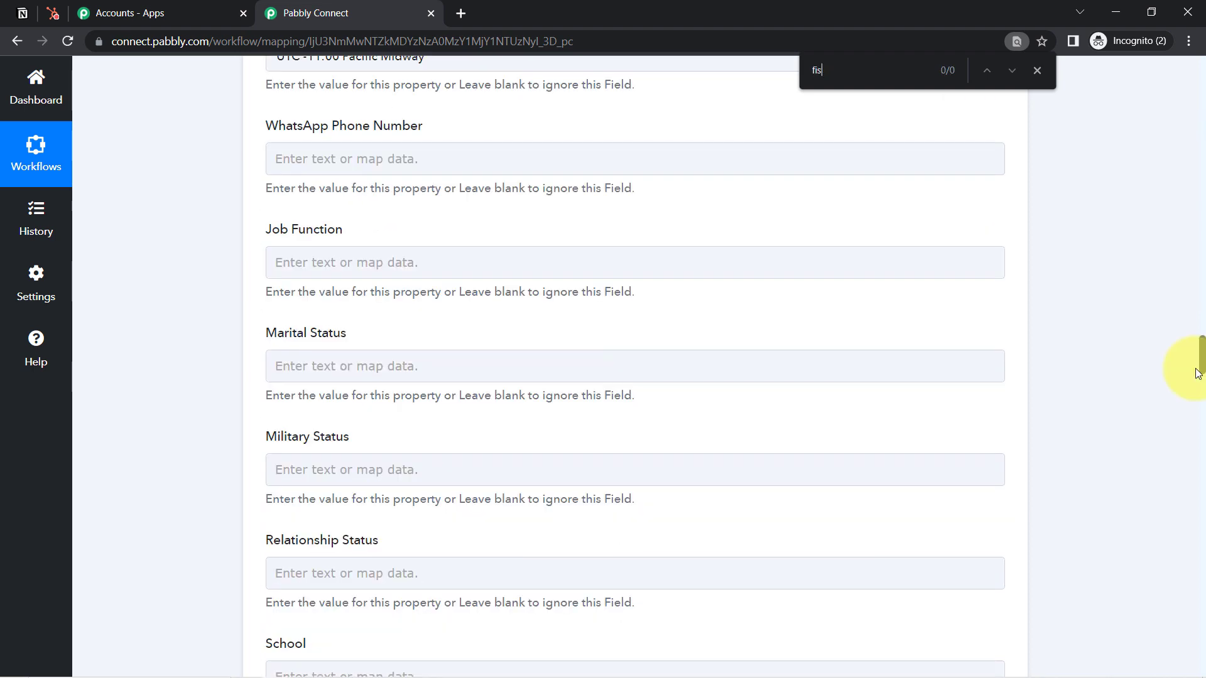
type("trst na")
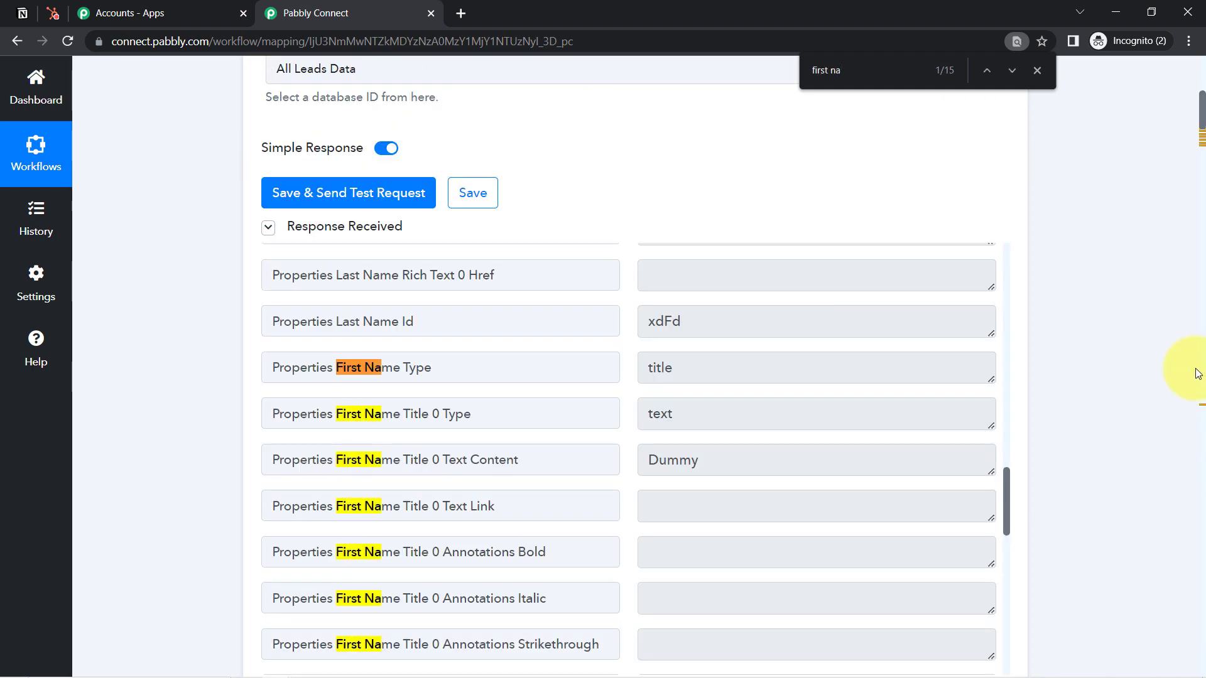
key("Return")
key("Return")
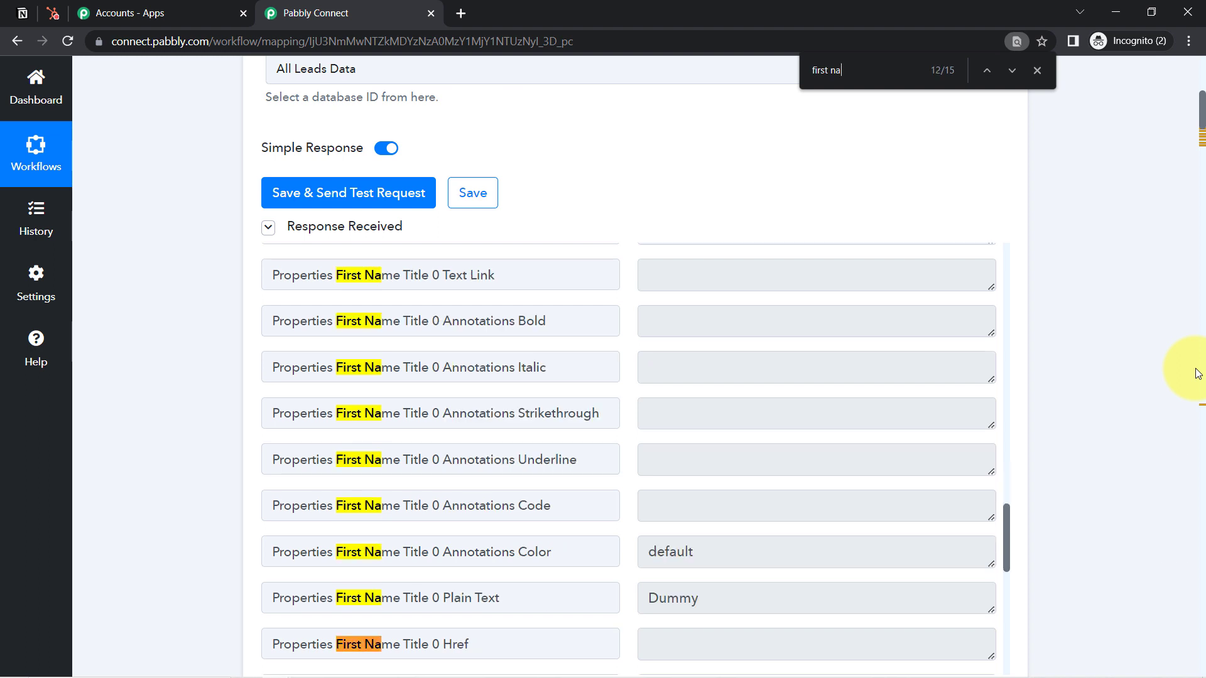
key("Return")
key("Return")
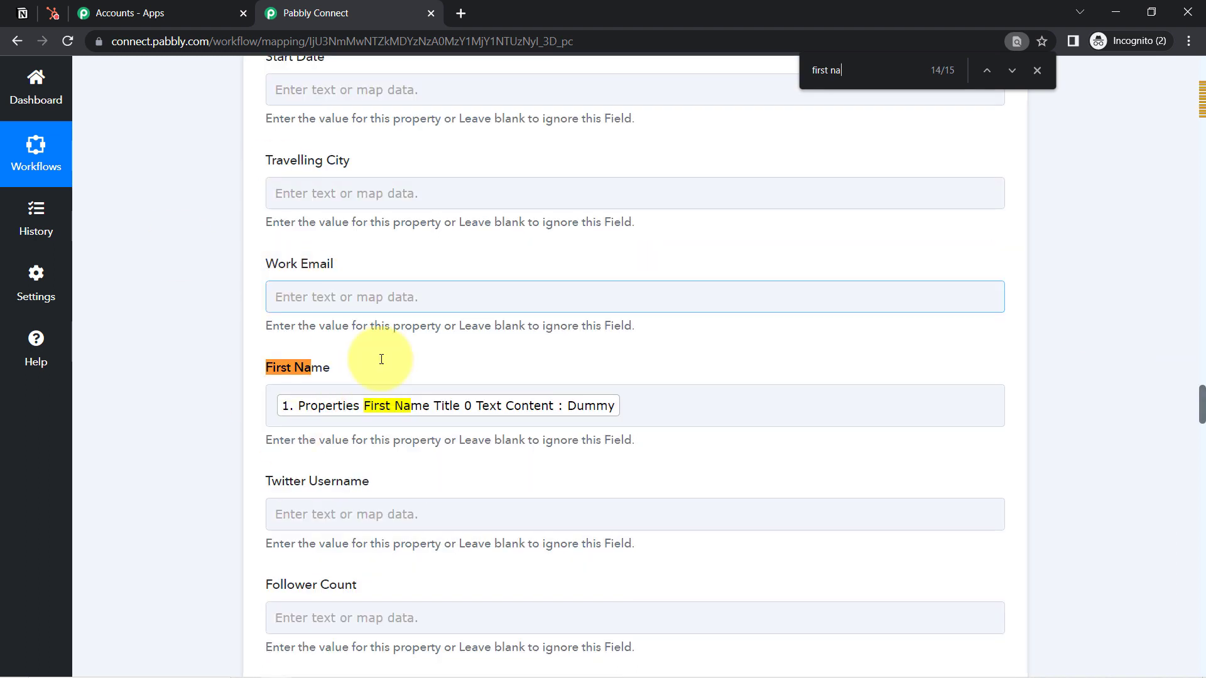
left_click_drag(1201, 399, 1192, 650)
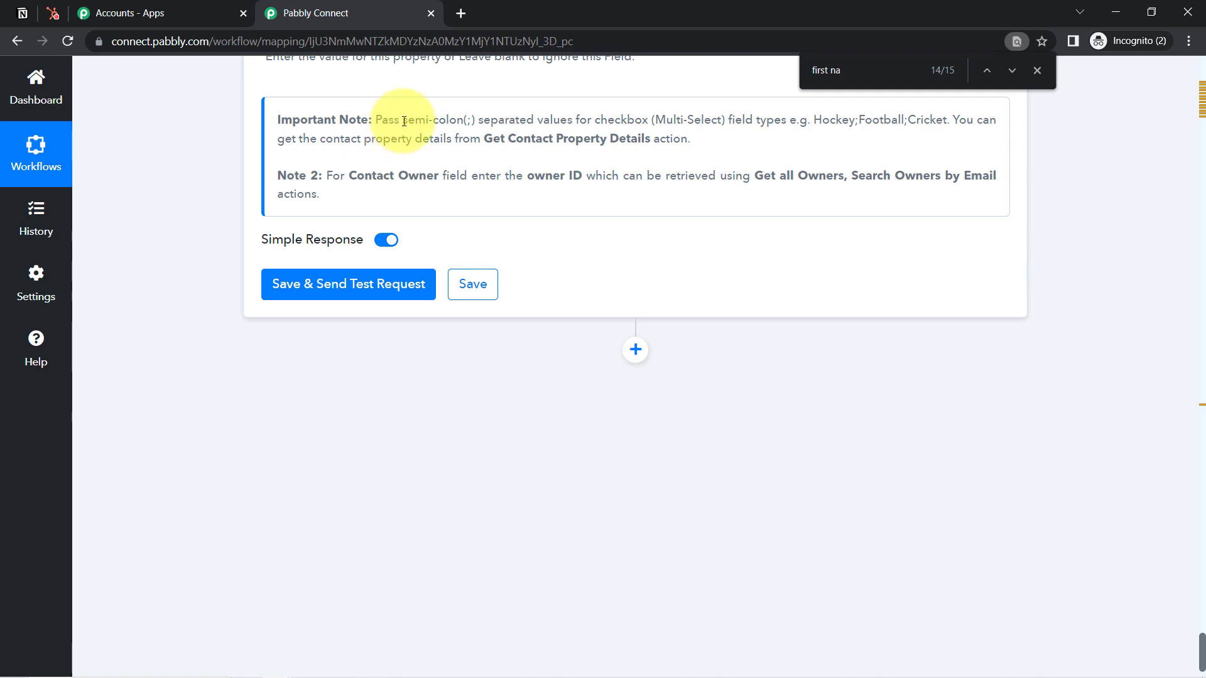
Save the HubSpot CRM action and send a test request
left_click(52, 9)
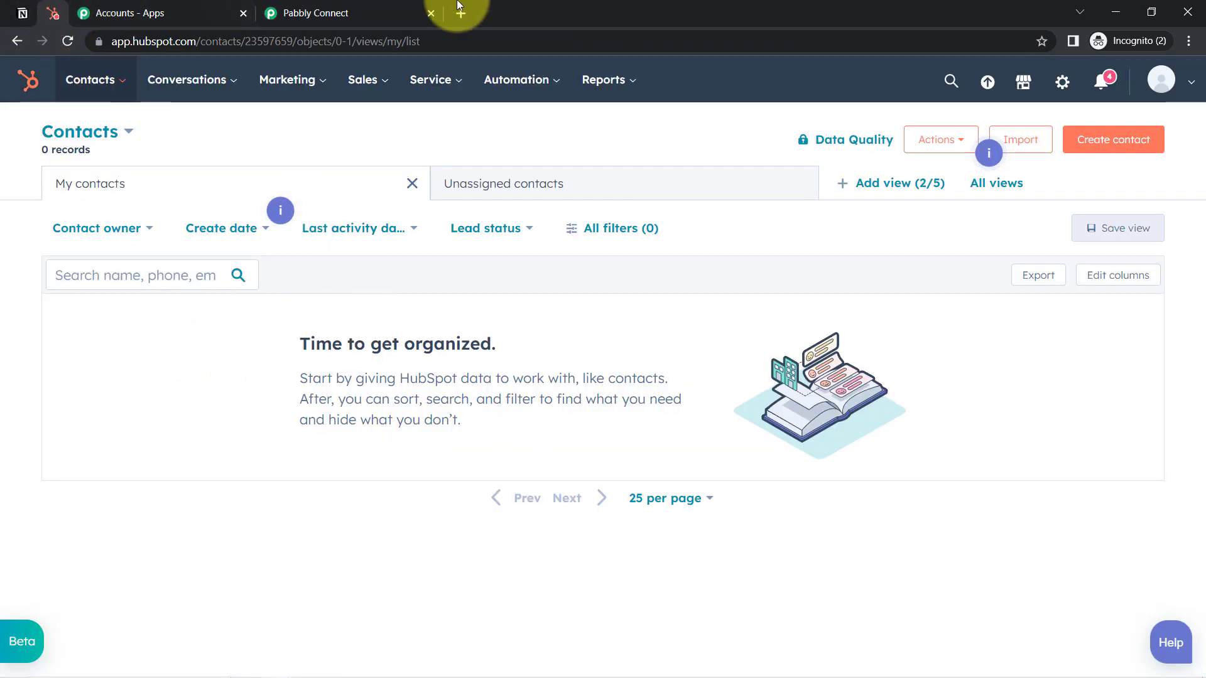
left_click(383, 12)
left_click(352, 284)
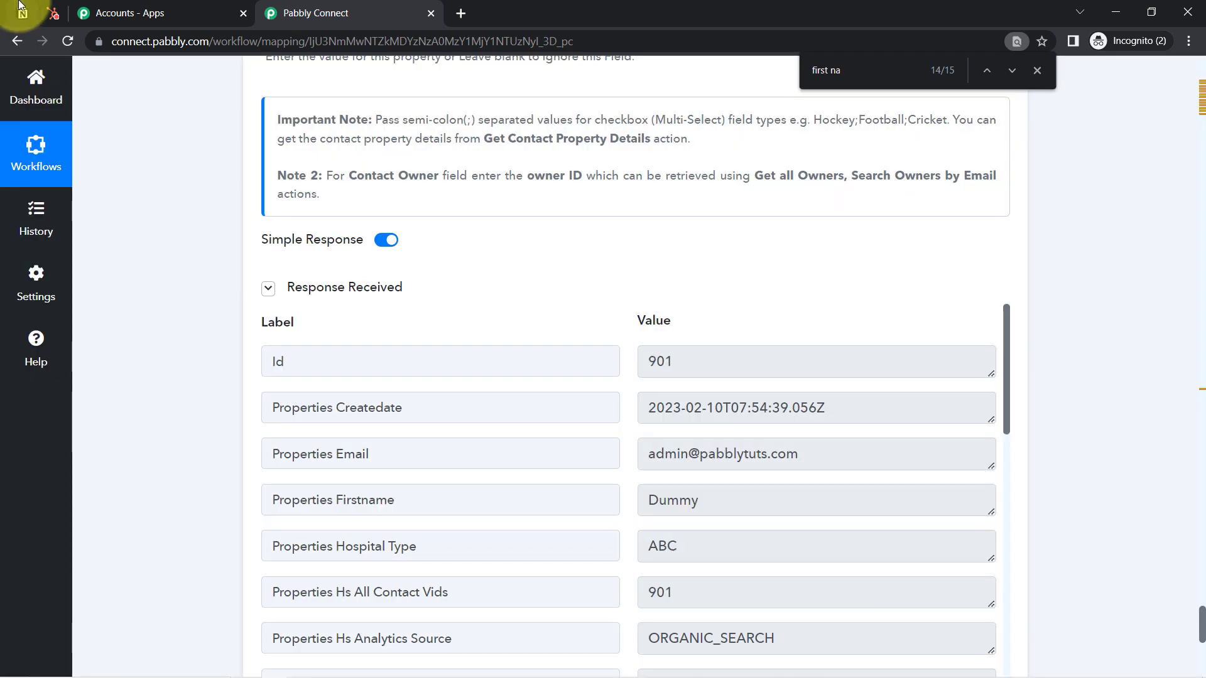
Reload HubSpot Contacts and clear the Contact owner filter to reveal the new test contact
left_click(52, 13)
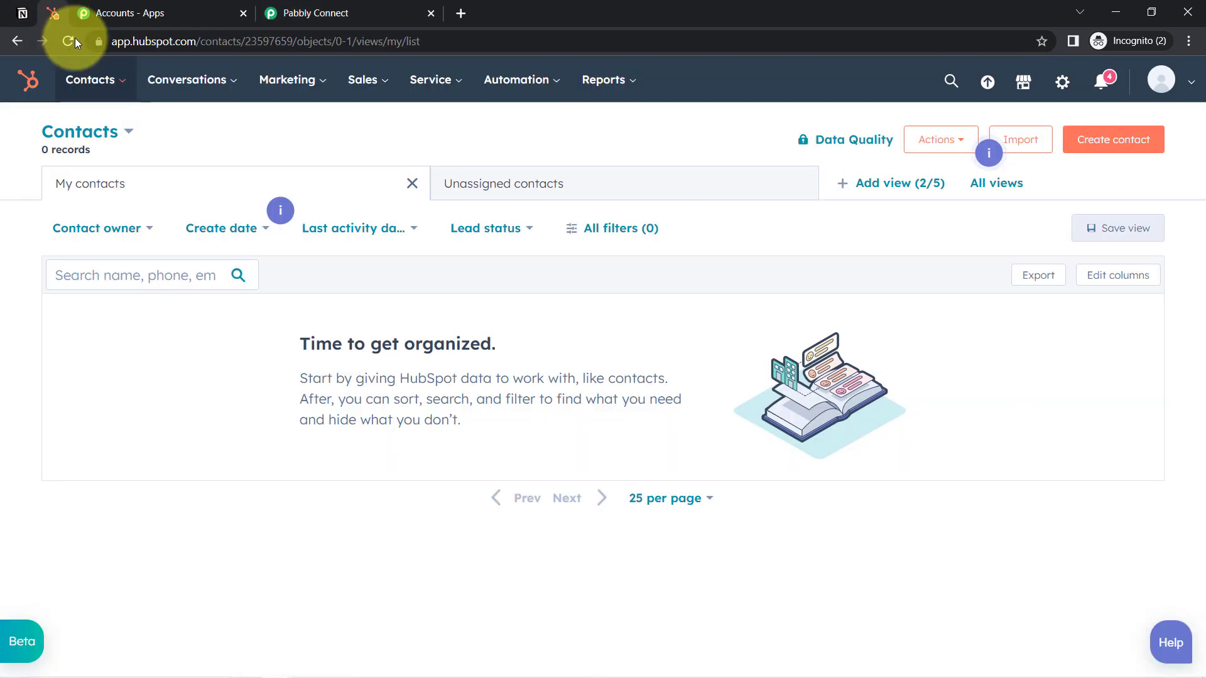
left_click(64, 43)
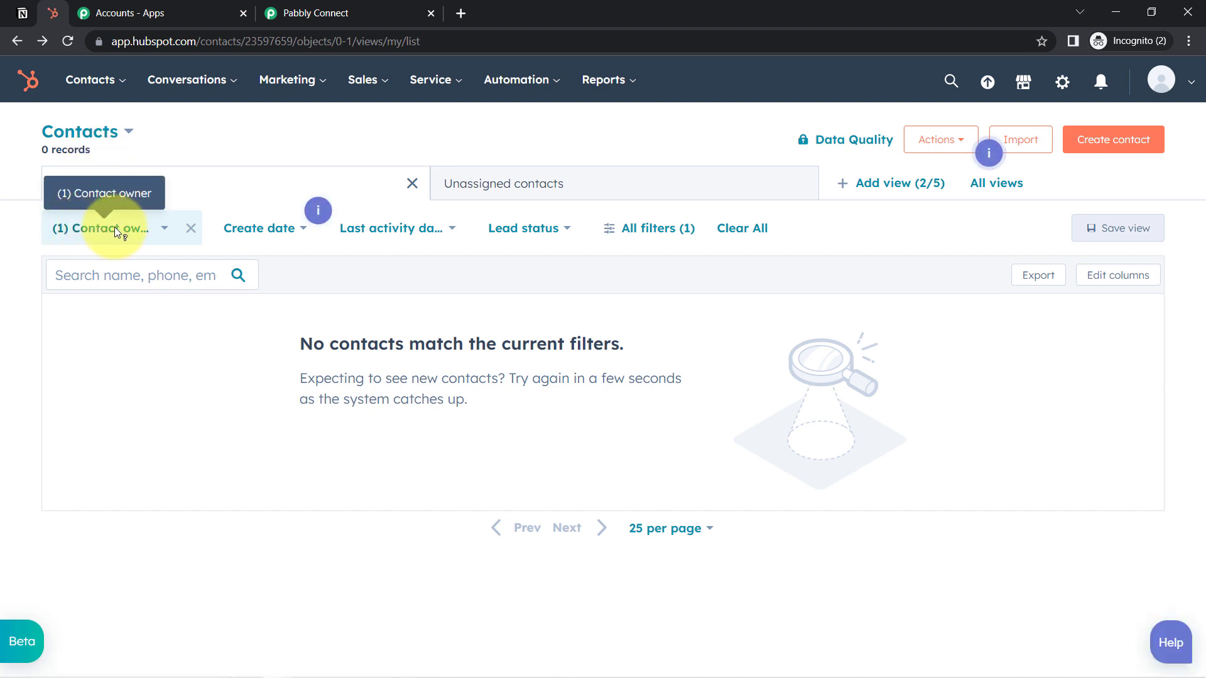
left_click(189, 228)
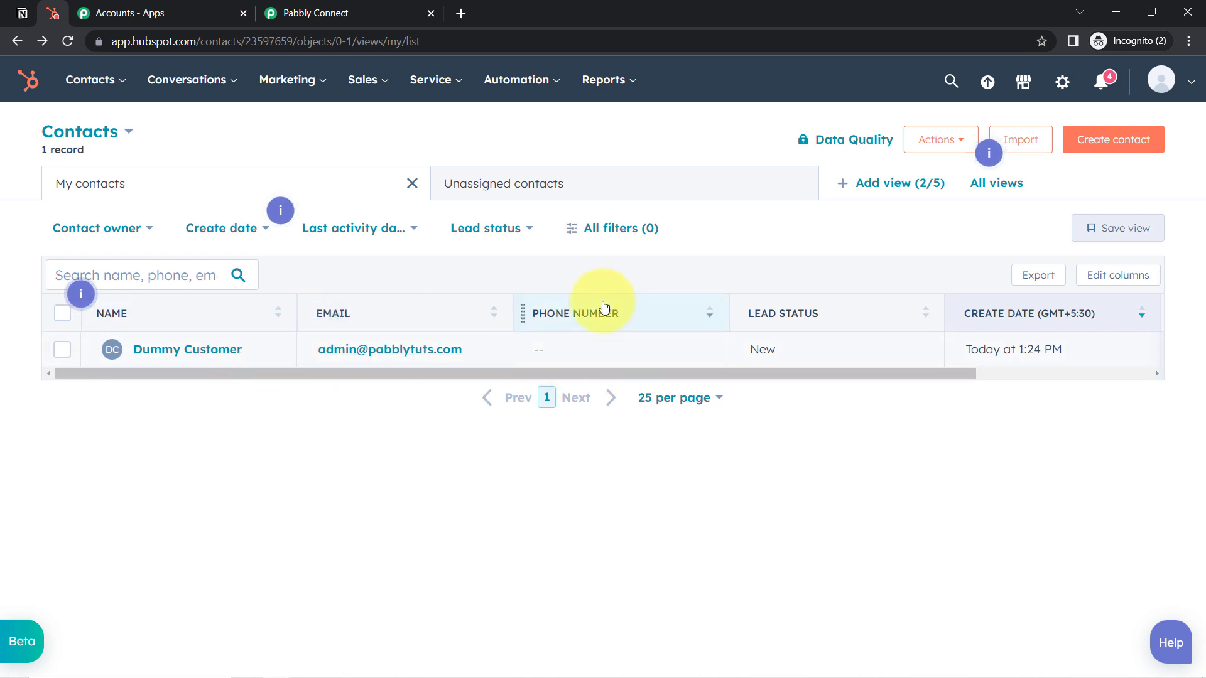
left_click(309, 7)
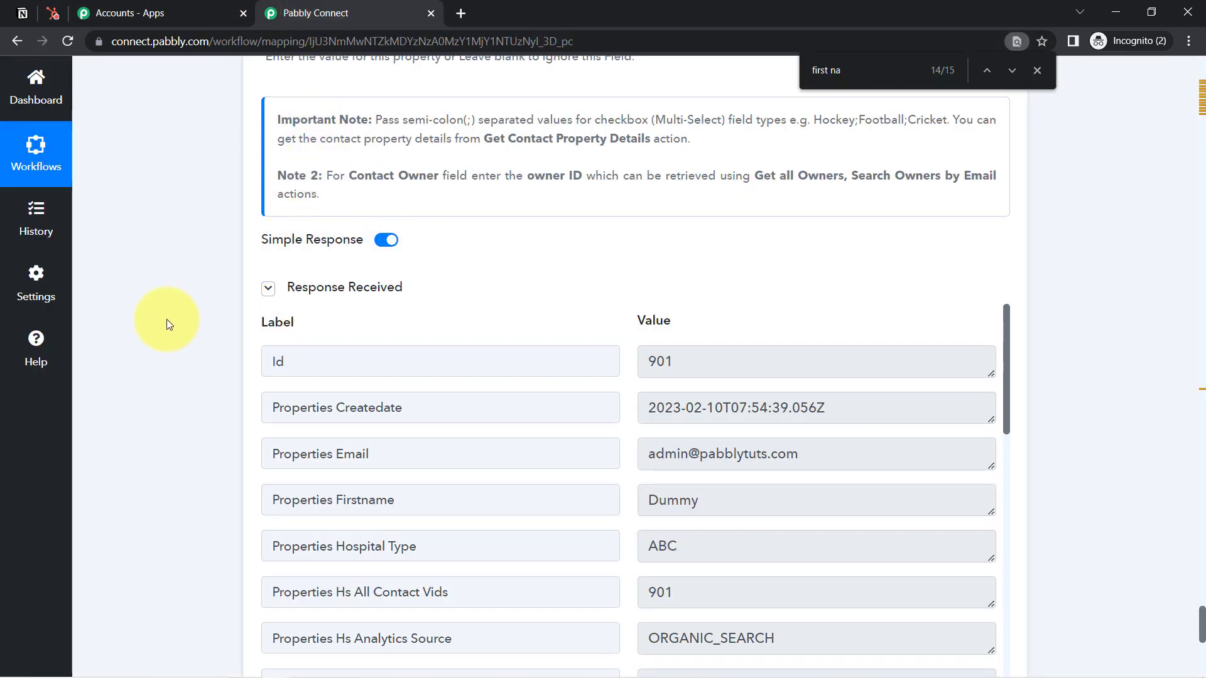
type("mo")
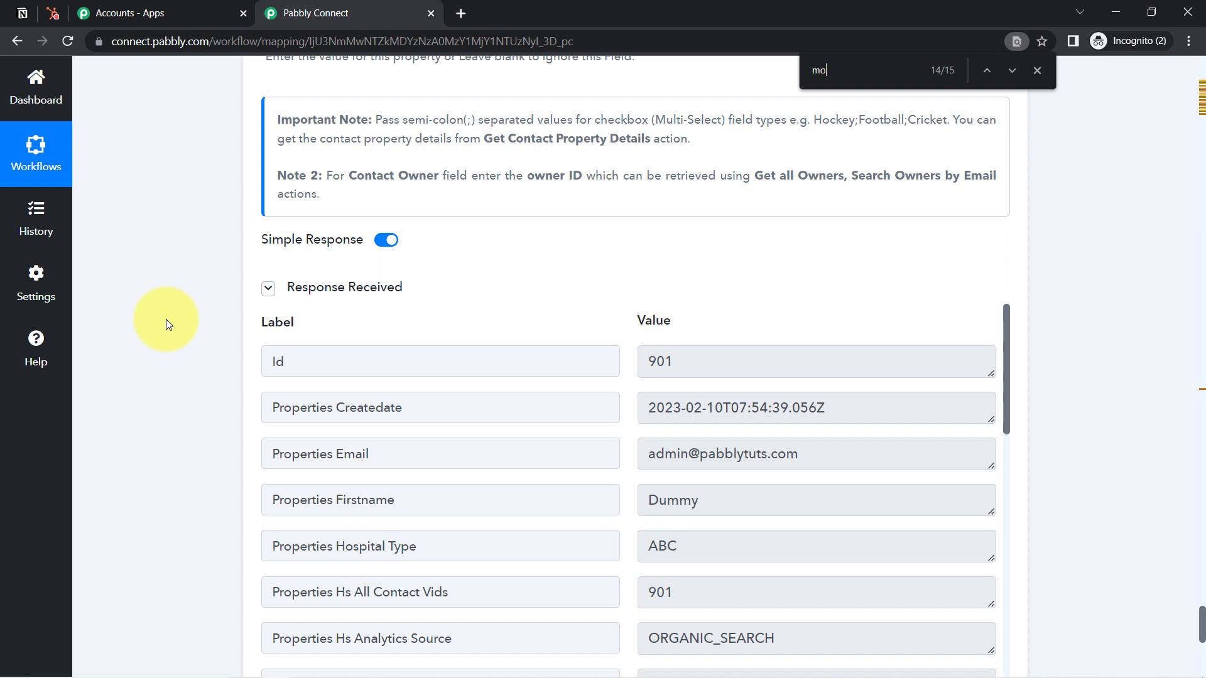
type("bile number")
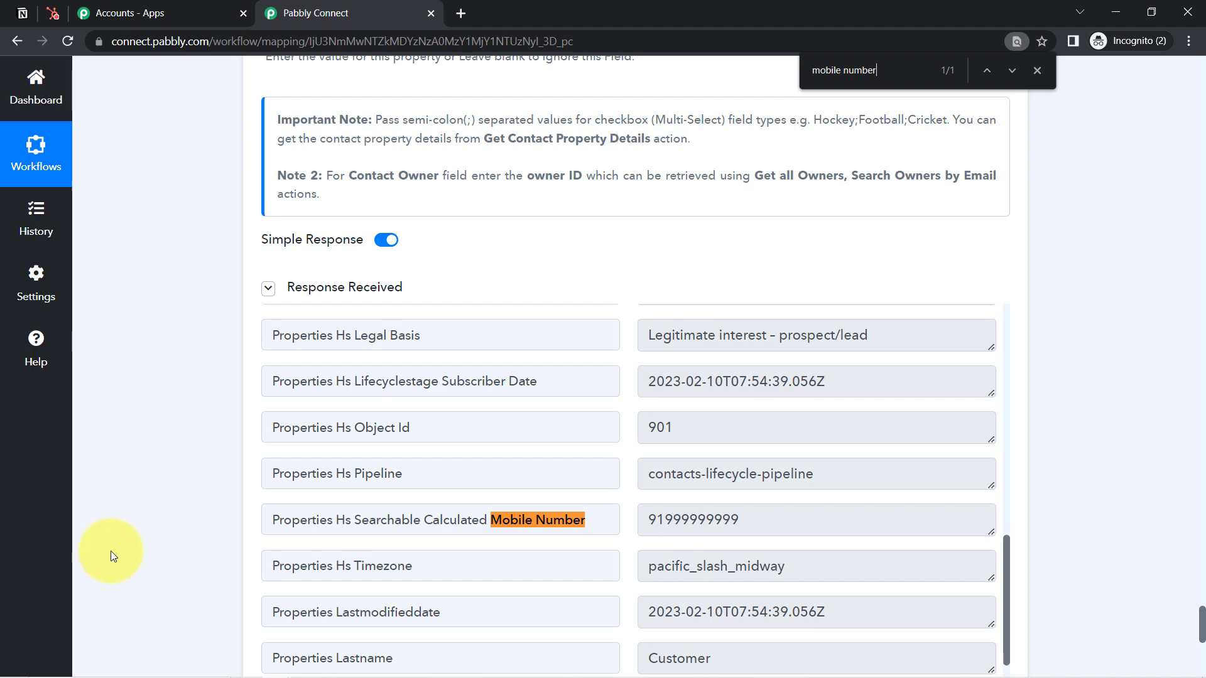
left_click_drag(1201, 626, 1201, 444)
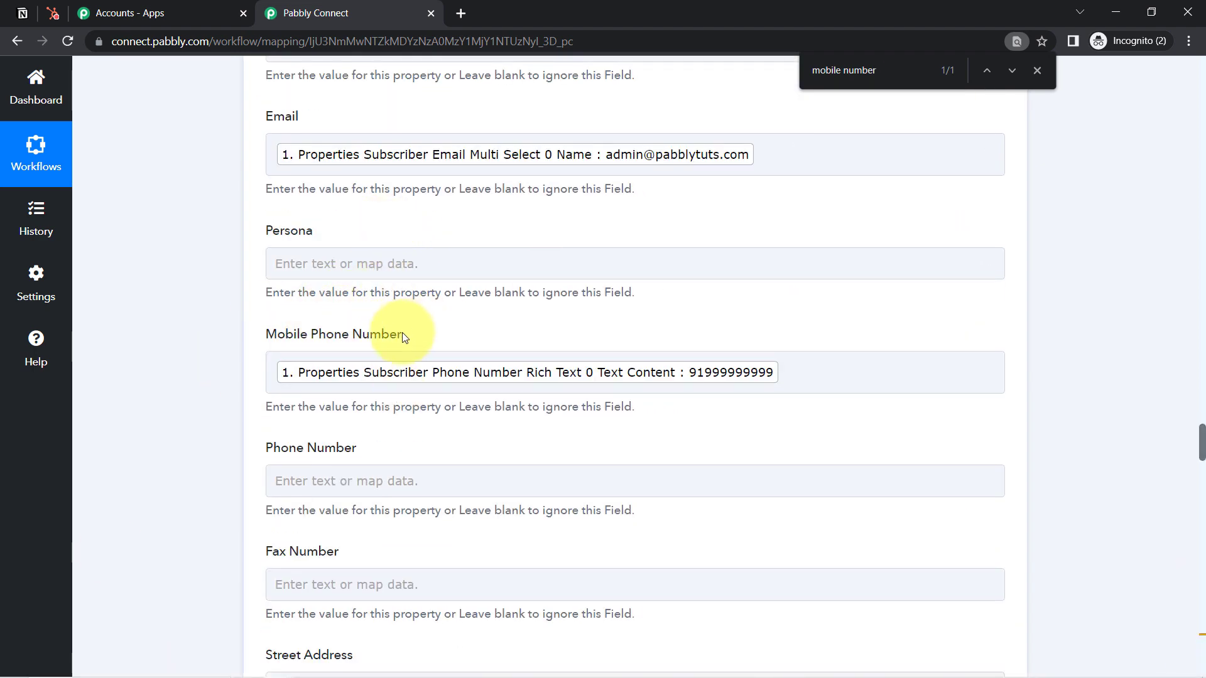
left_click_drag(277, 339, 358, 341)
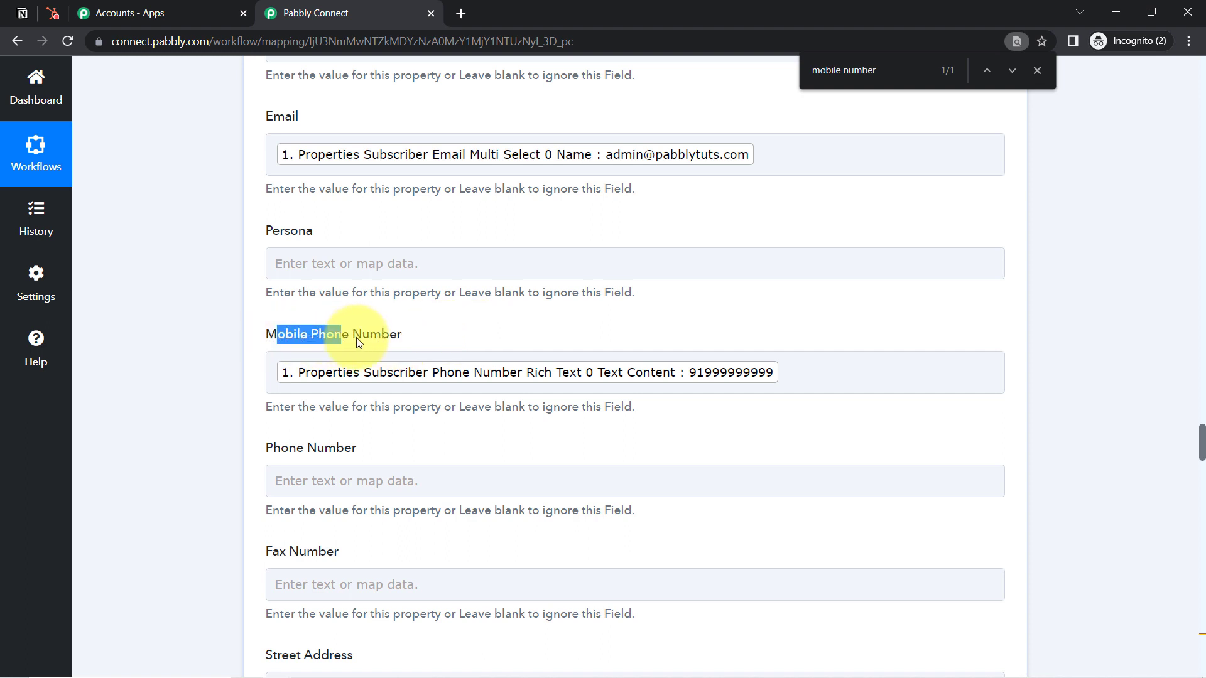
left_click(824, 366)
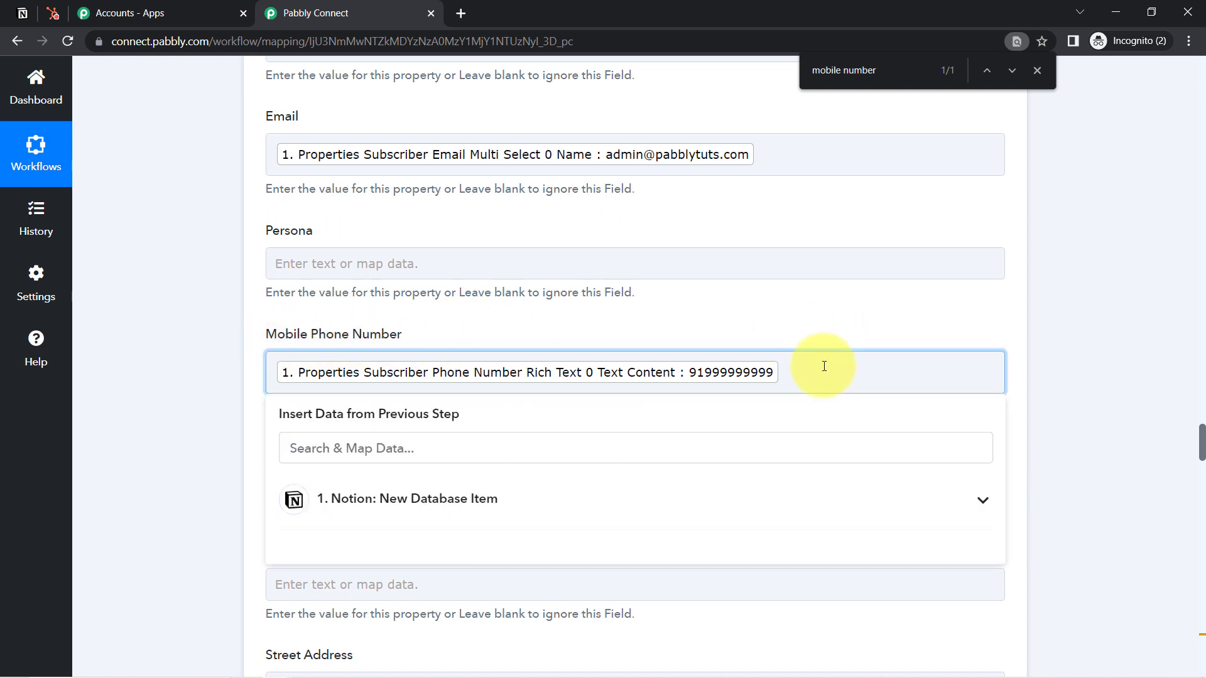
key("BackSpace")
left_click(292, 476)
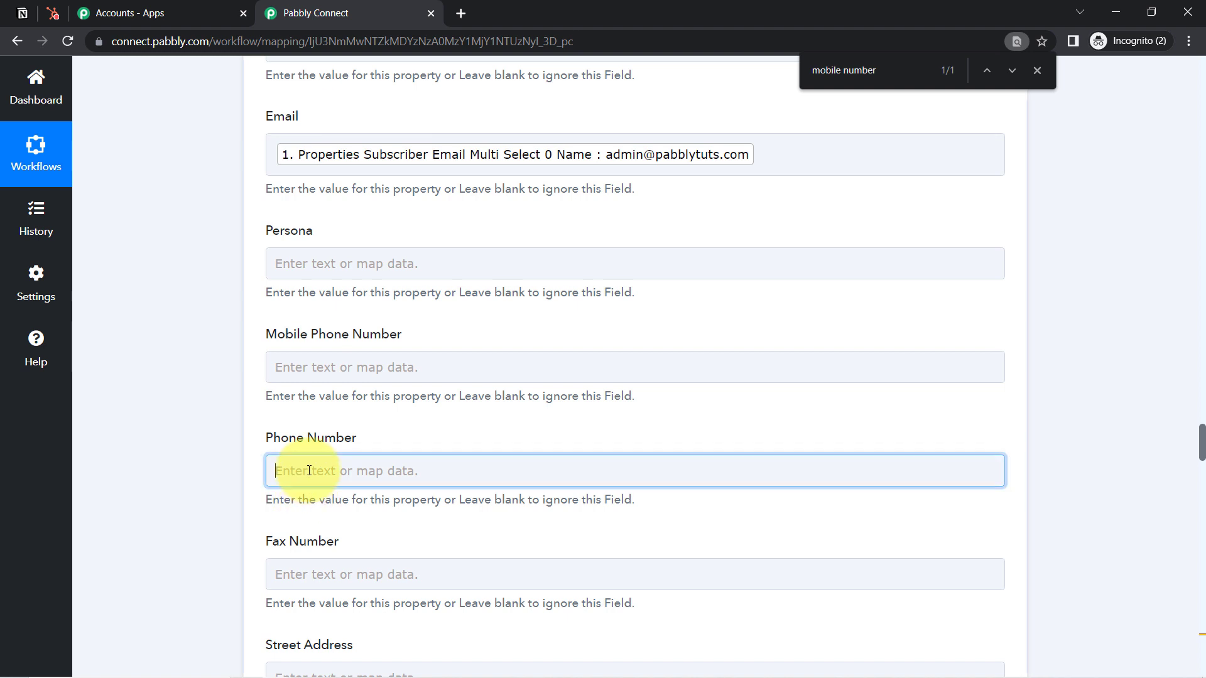
left_click_drag(1203, 439, 1203, 454)
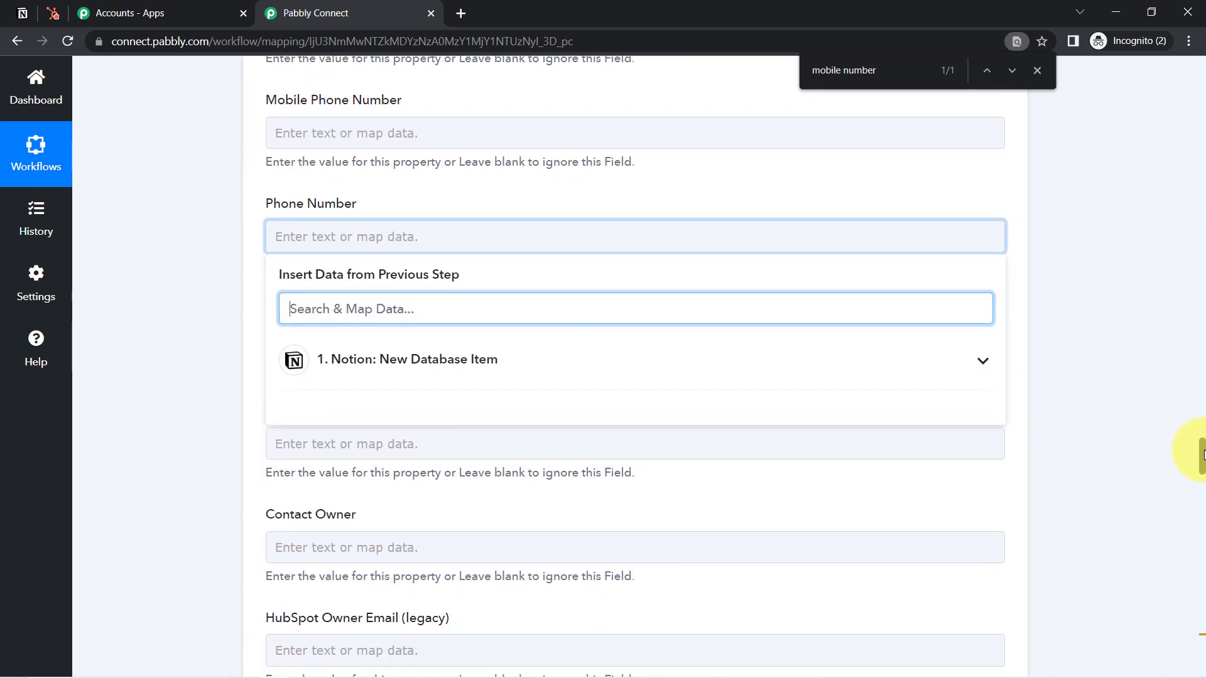
left_click(415, 358)
left_click(640, 508)
left_click(231, 334)
left_click_drag(1201, 468, 1203, 666)
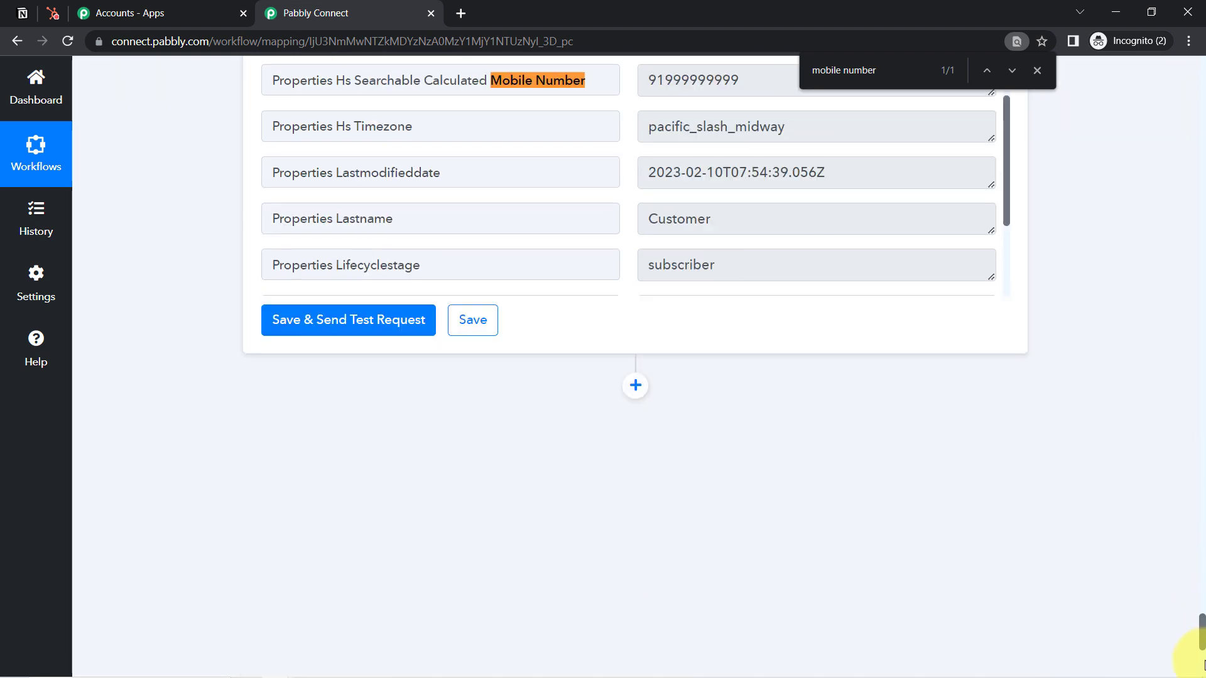
Resend the test request and inspect the 'Contact already exists' error response
left_click(344, 321)
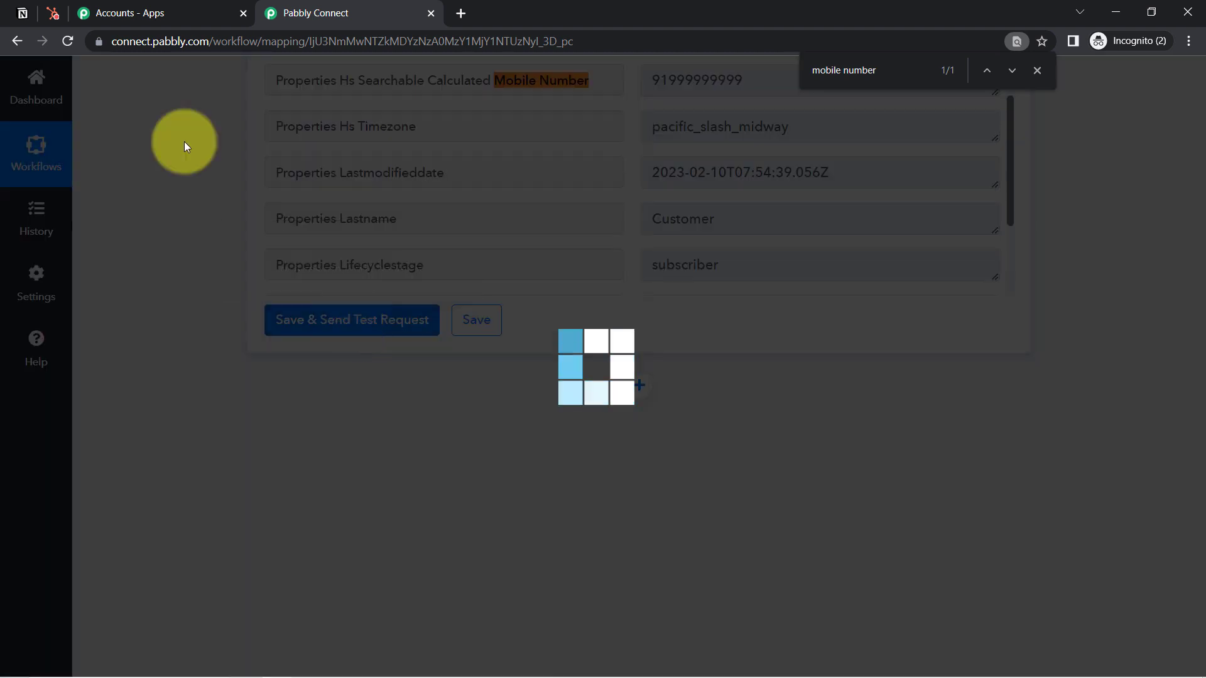
left_click(53, 13)
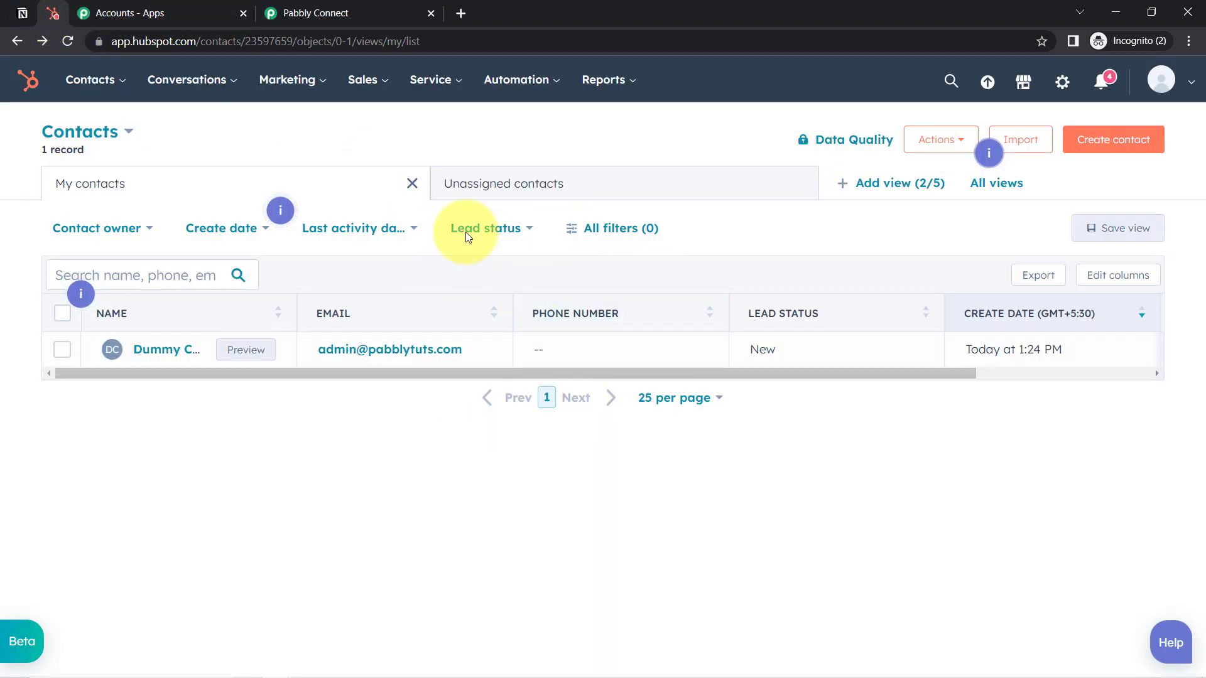
left_click(71, 41)
left_click(316, 13)
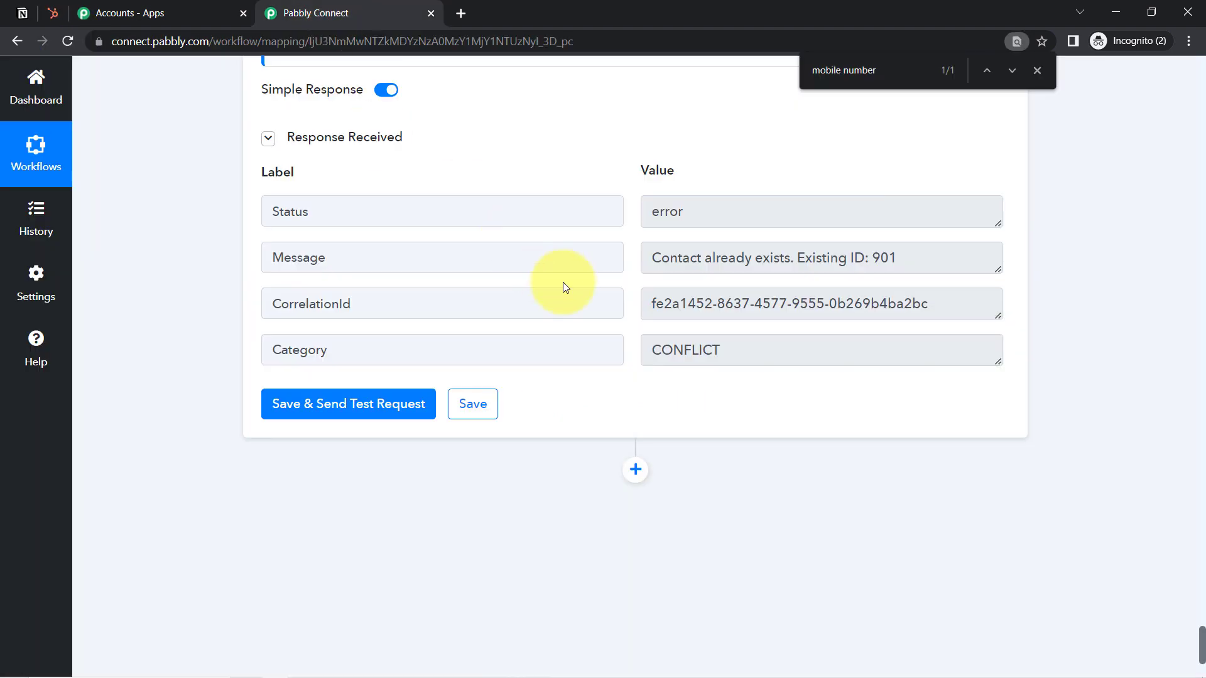
left_click(690, 265)
left_click_drag(678, 264, 879, 273)
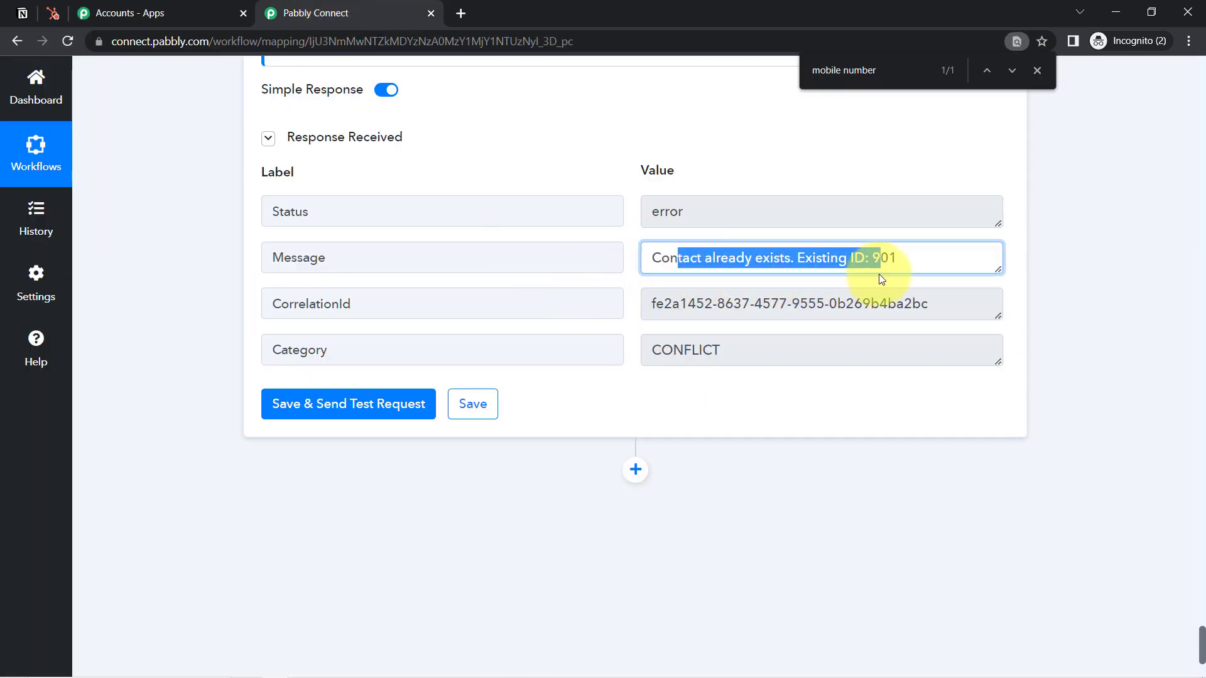
left_click(663, 211)
double_click(663, 211)
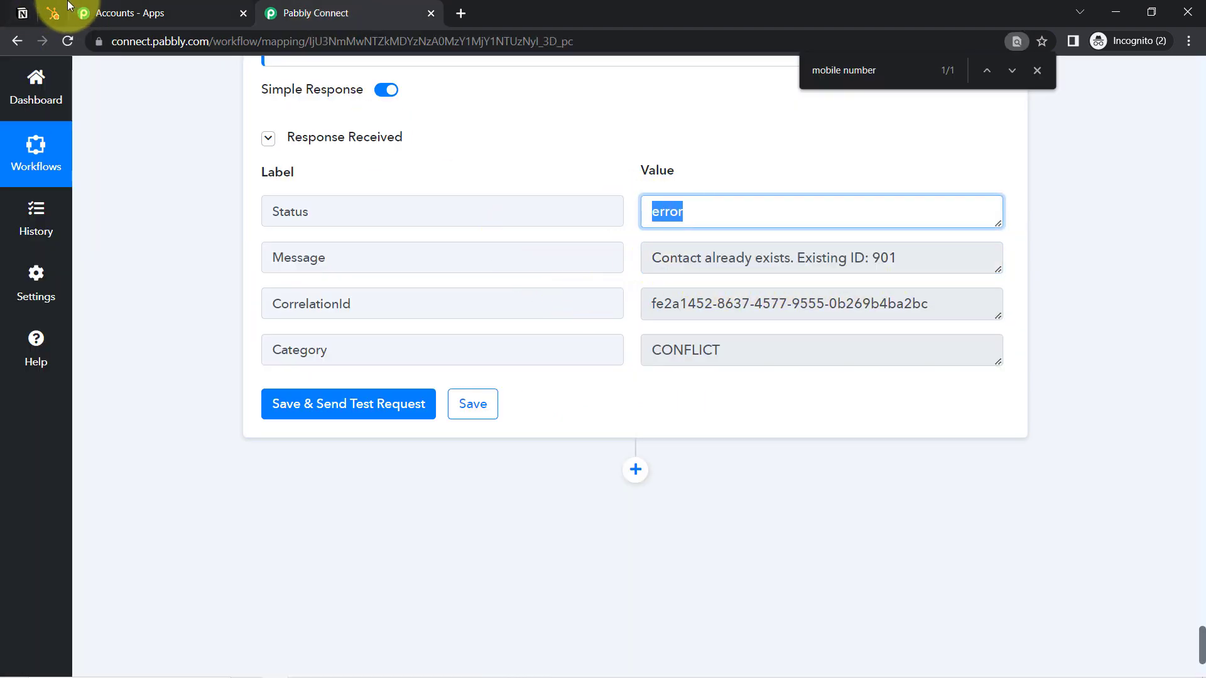
Delete the existing test contact in HubSpot, confirming with 1, then resend the test
left_click(53, 13)
left_click(62, 350)
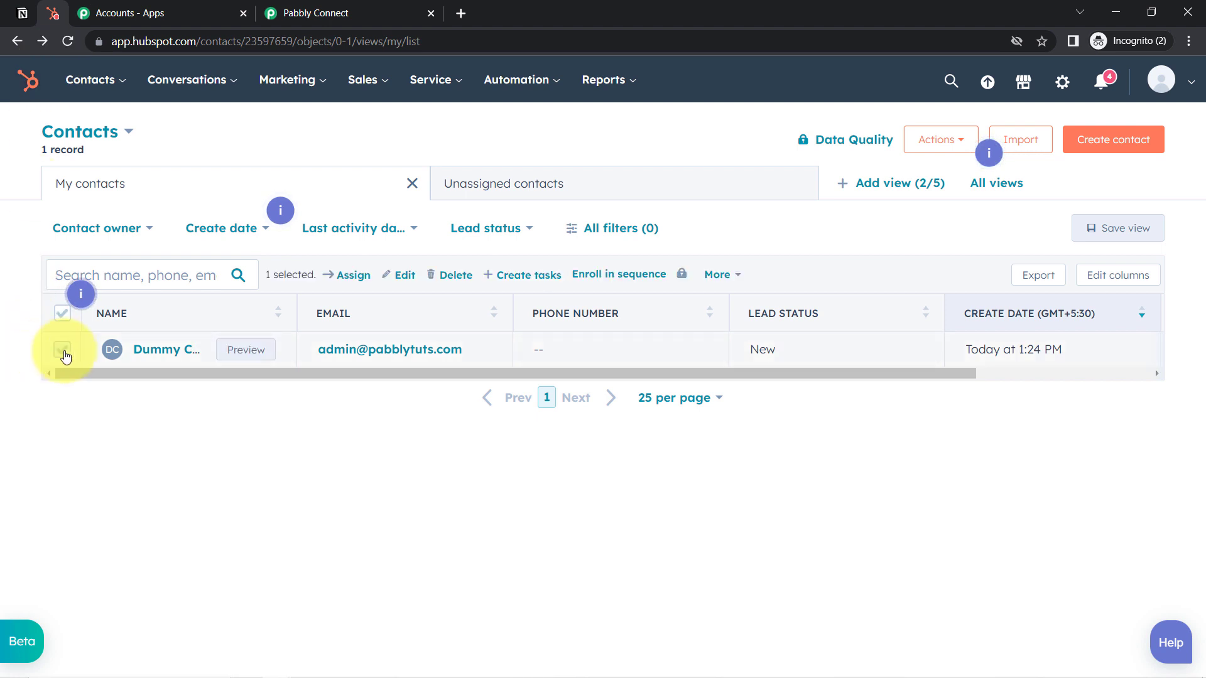
left_click(447, 278)
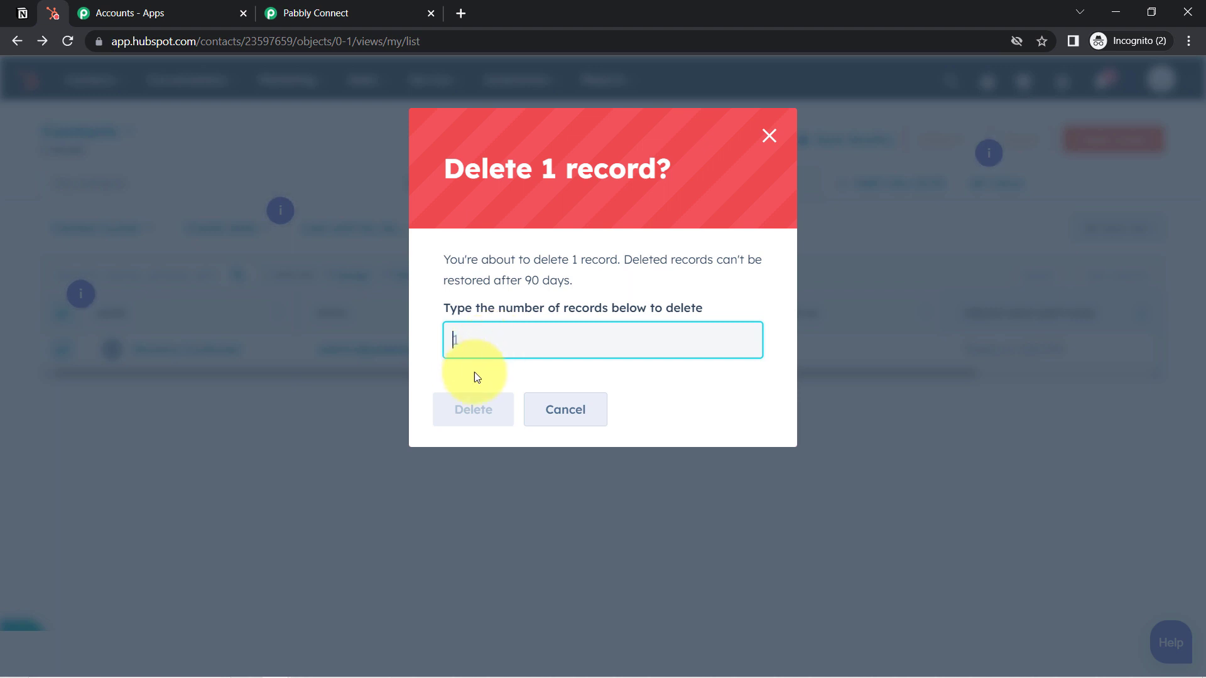
type("1")
left_click(451, 410)
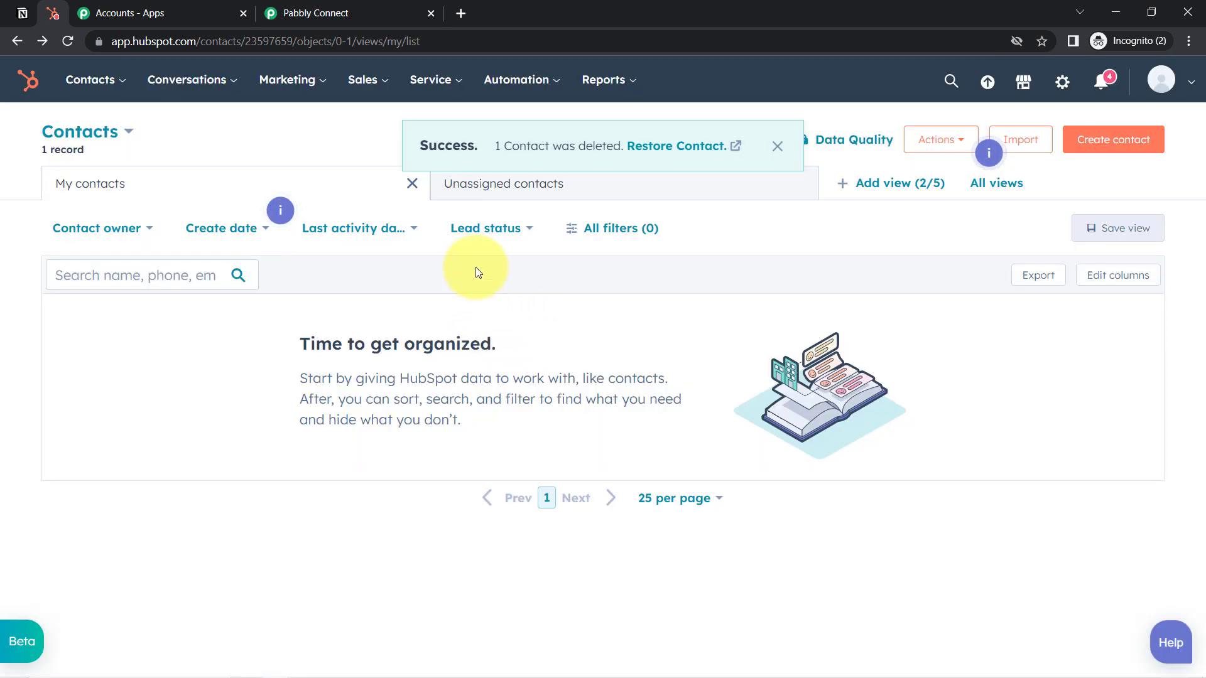
left_click(353, 10)
left_click(310, 405)
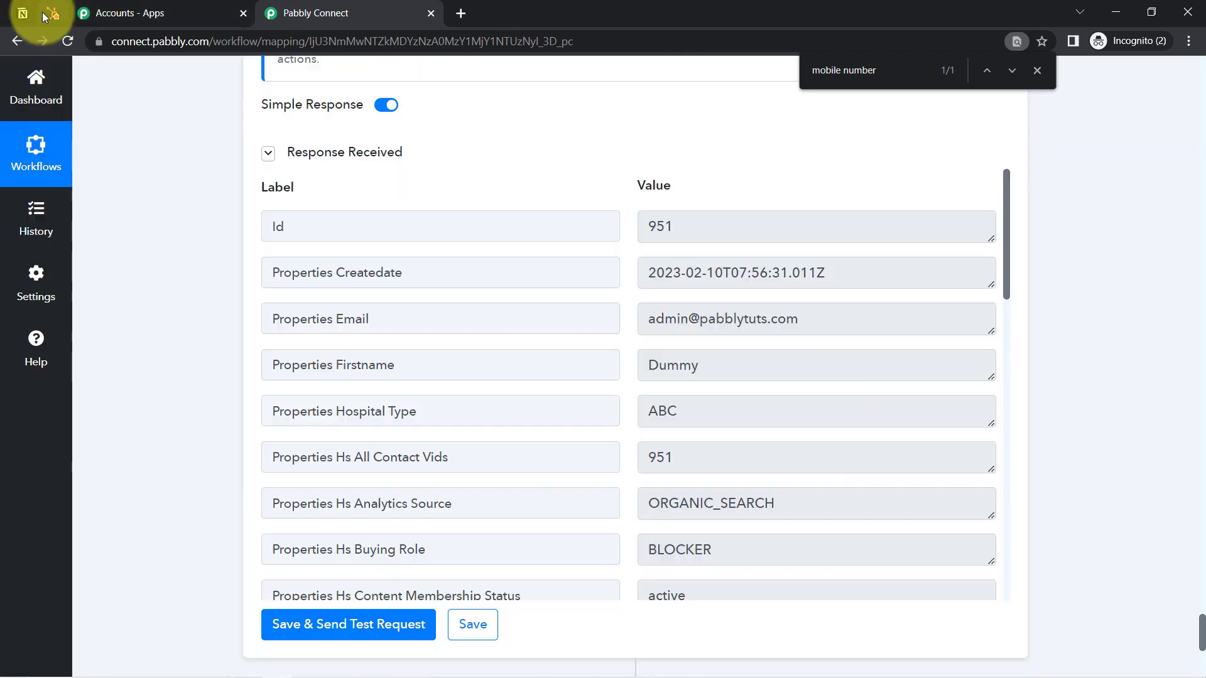
left_click(53, 13)
left_click(69, 42)
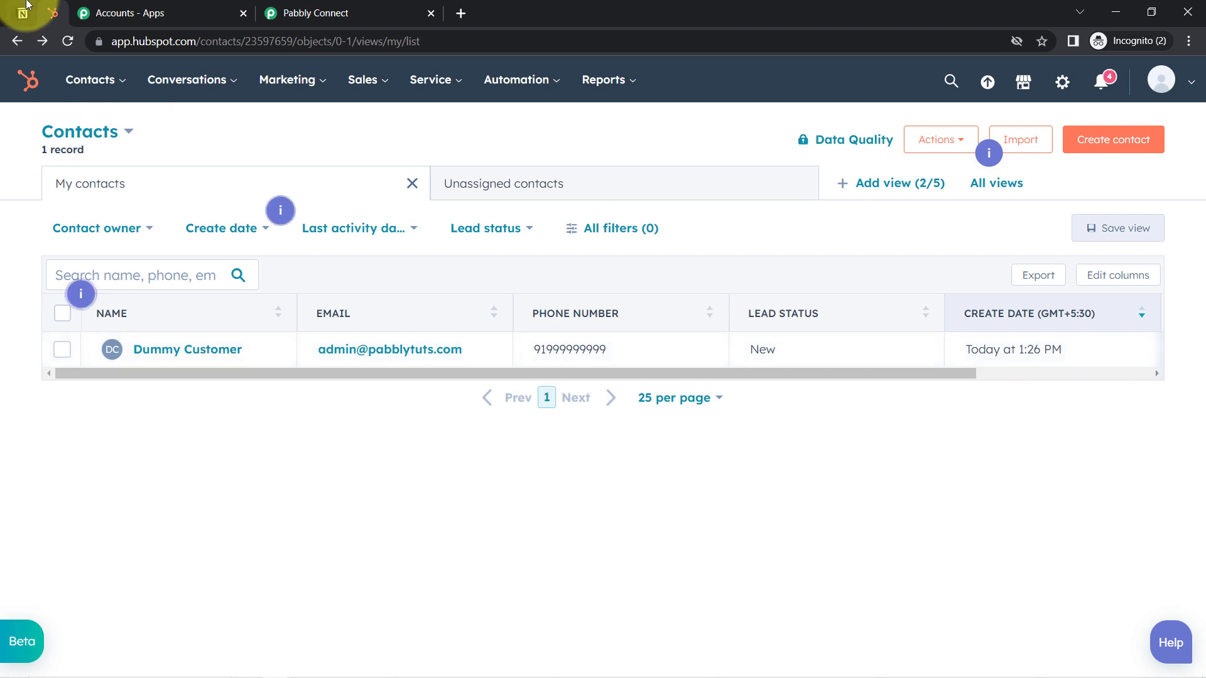
left_click(22, 13)
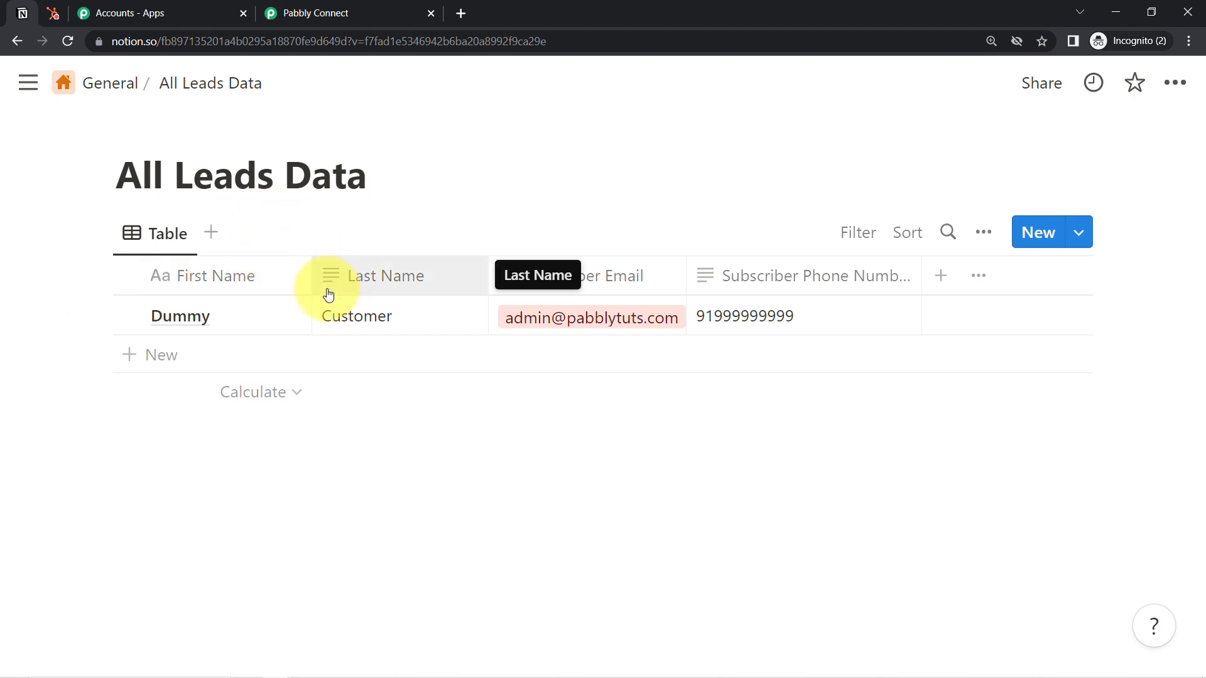
left_click(54, 13)
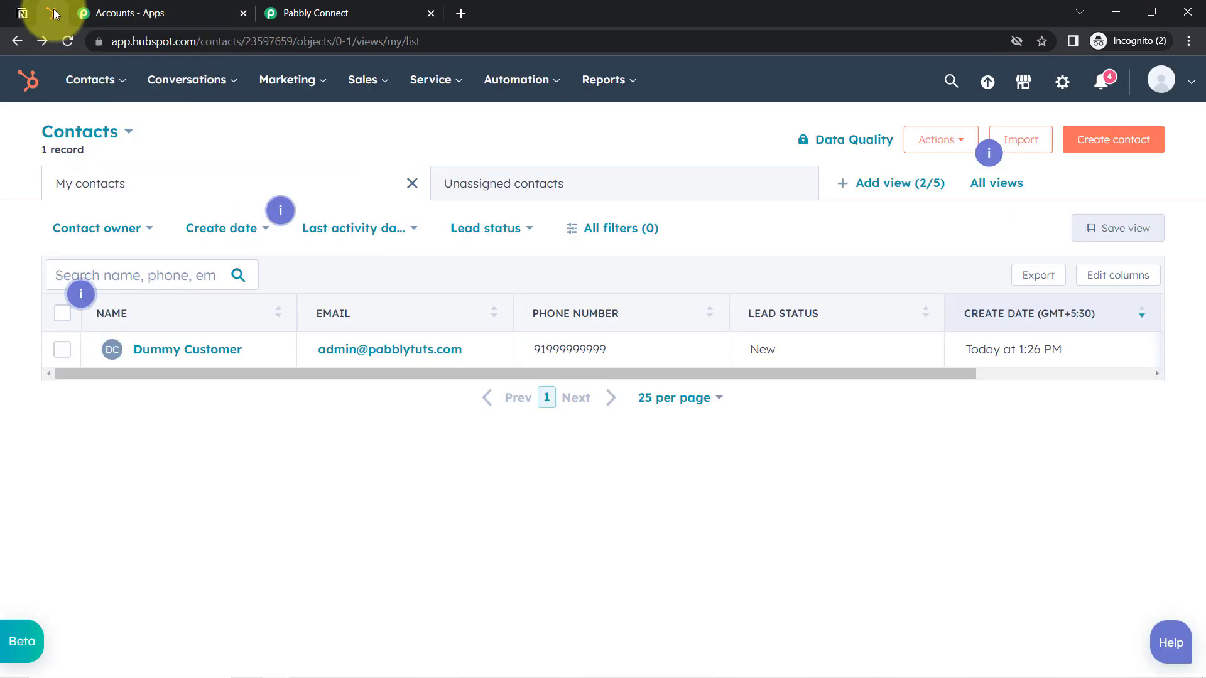
left_click(23, 13)
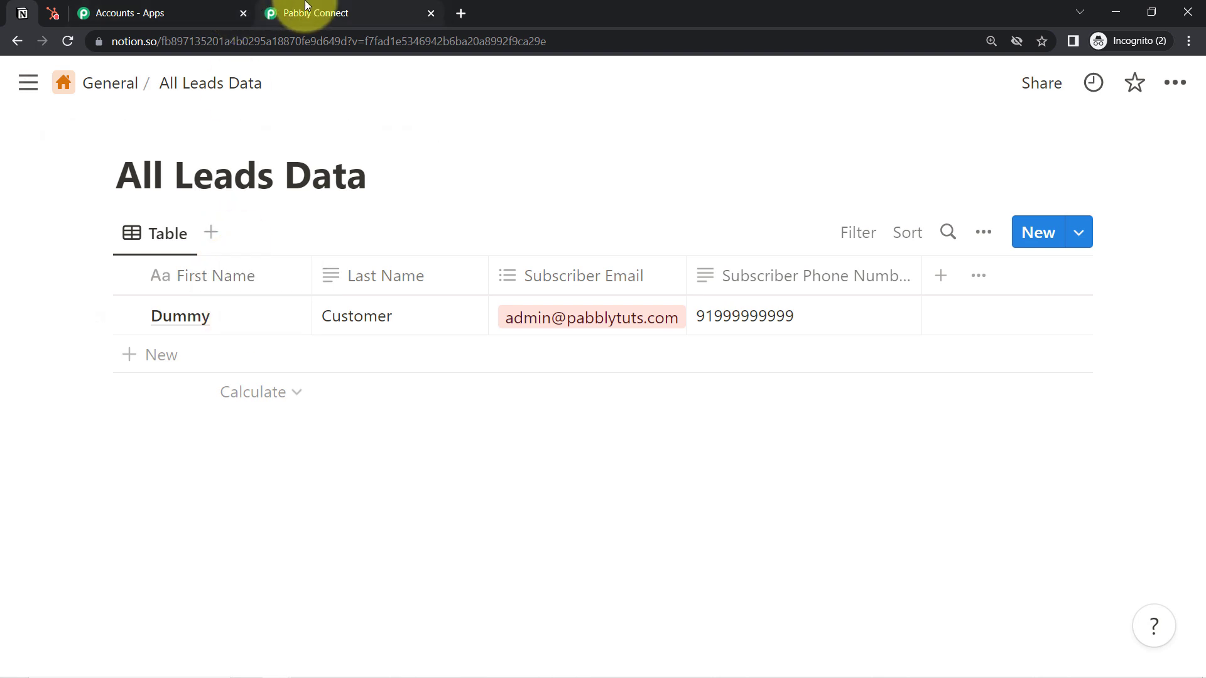
left_click(50, 10)
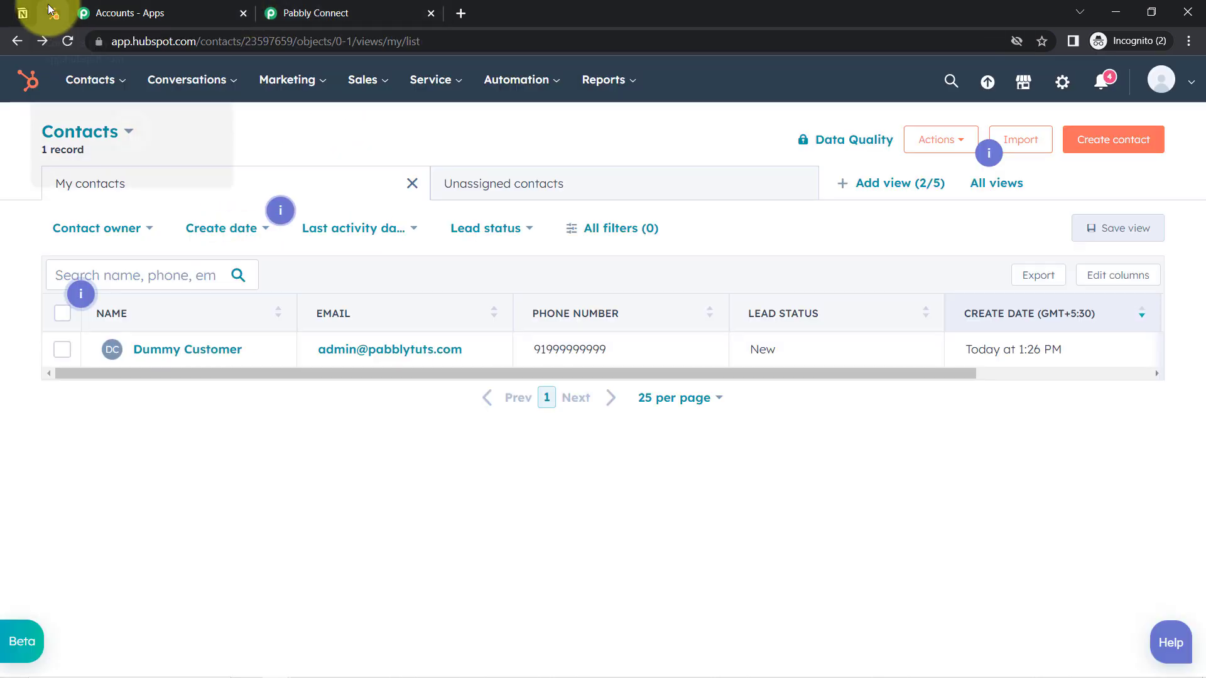
Collapse the Notion trigger and HubSpot CRM action step cards
left_click(307, 21)
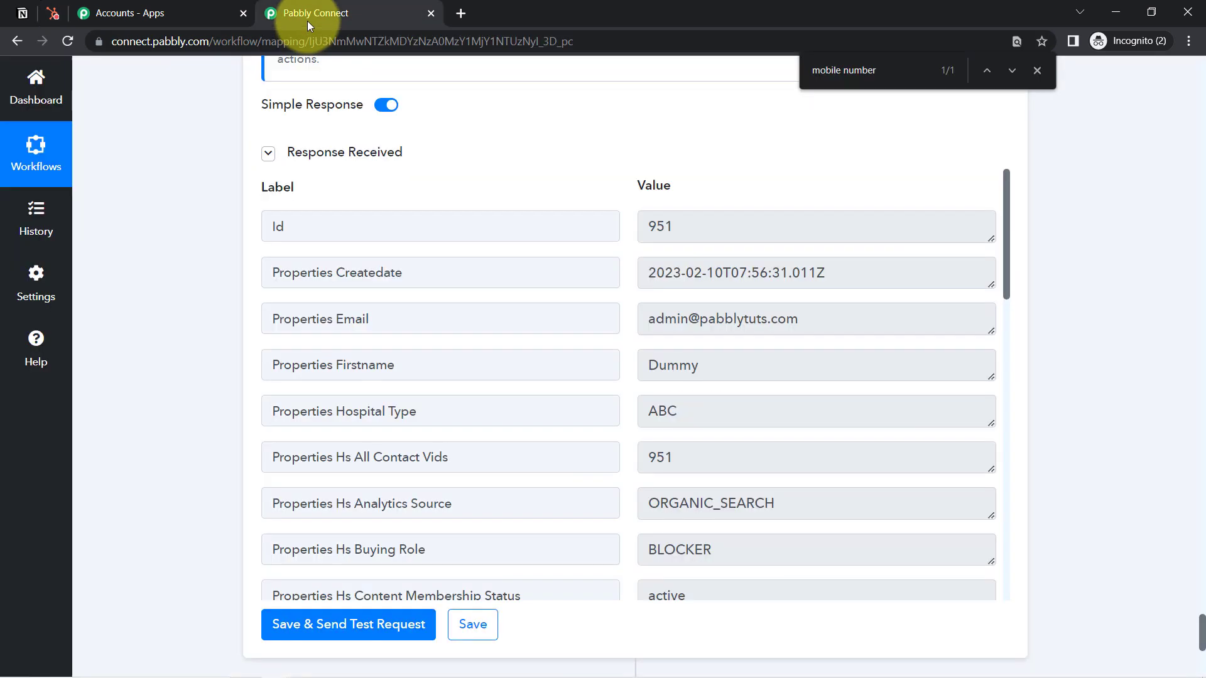
left_click_drag(1201, 628, 1187, 25)
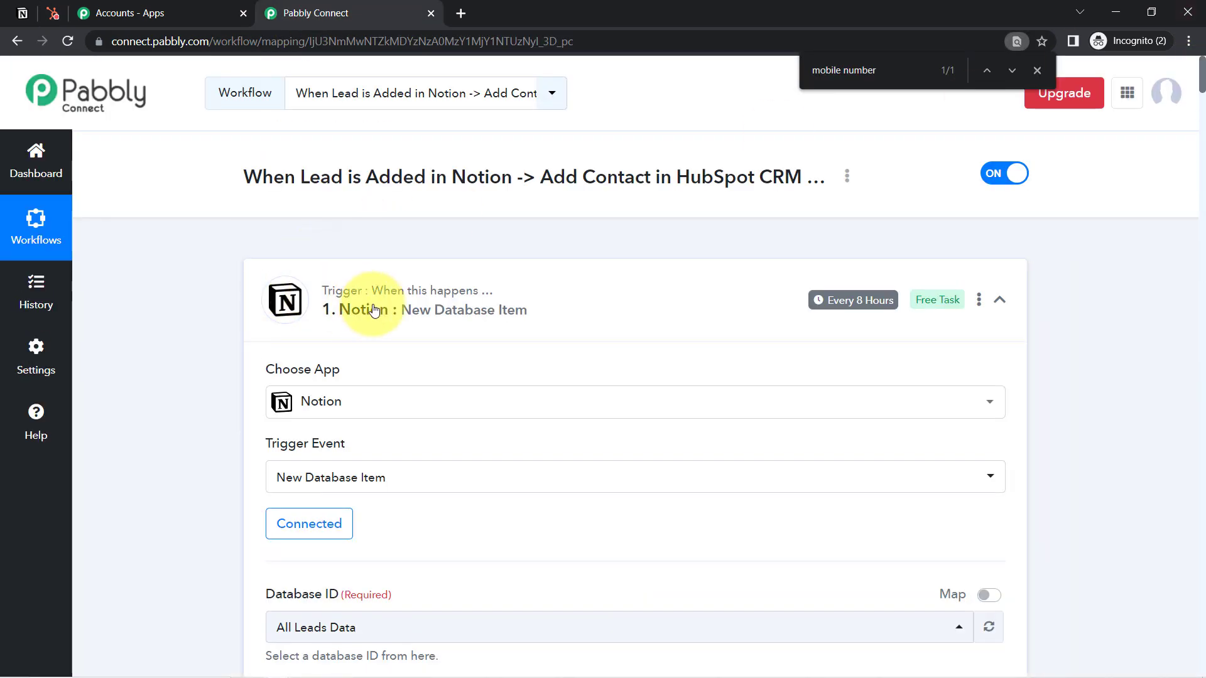
left_click(345, 304)
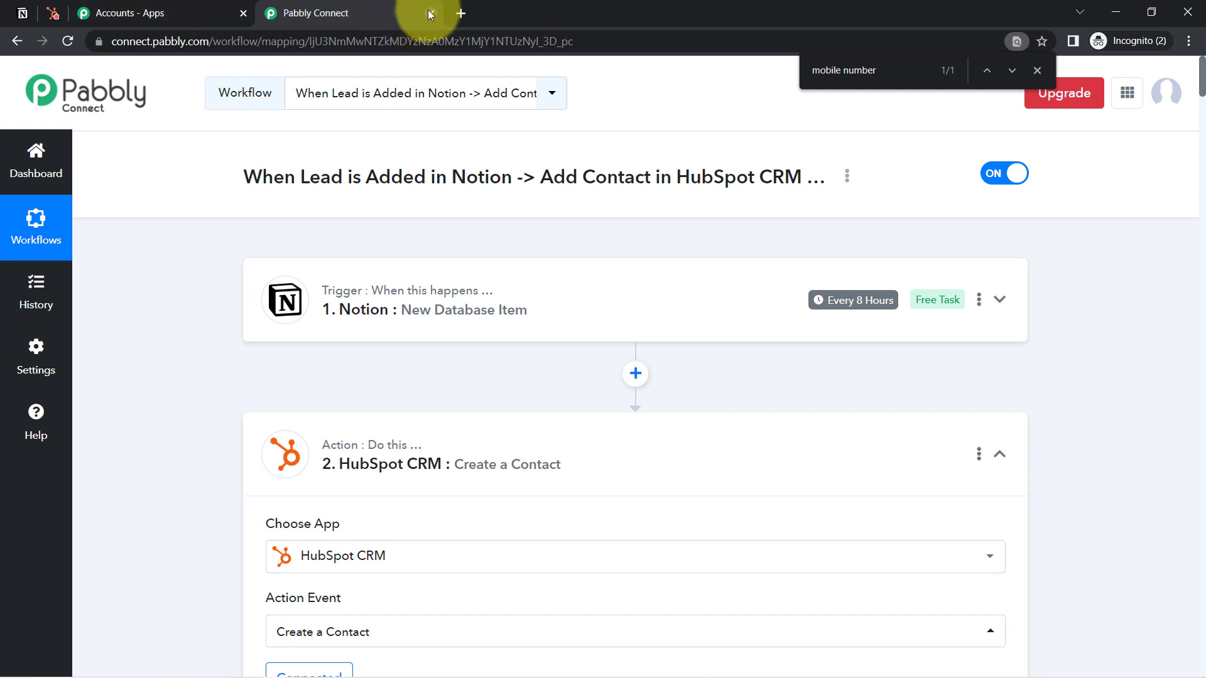
left_click(344, 473)
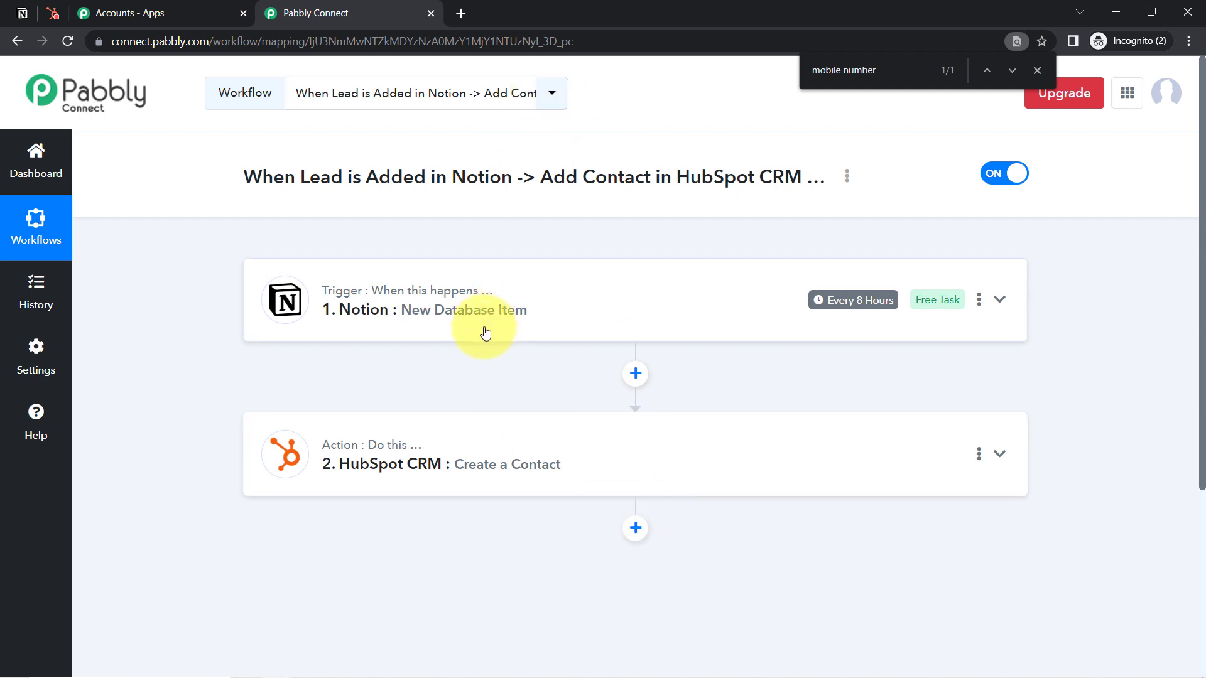
Copy the workflow's share link from the Share dialog
left_click(848, 176)
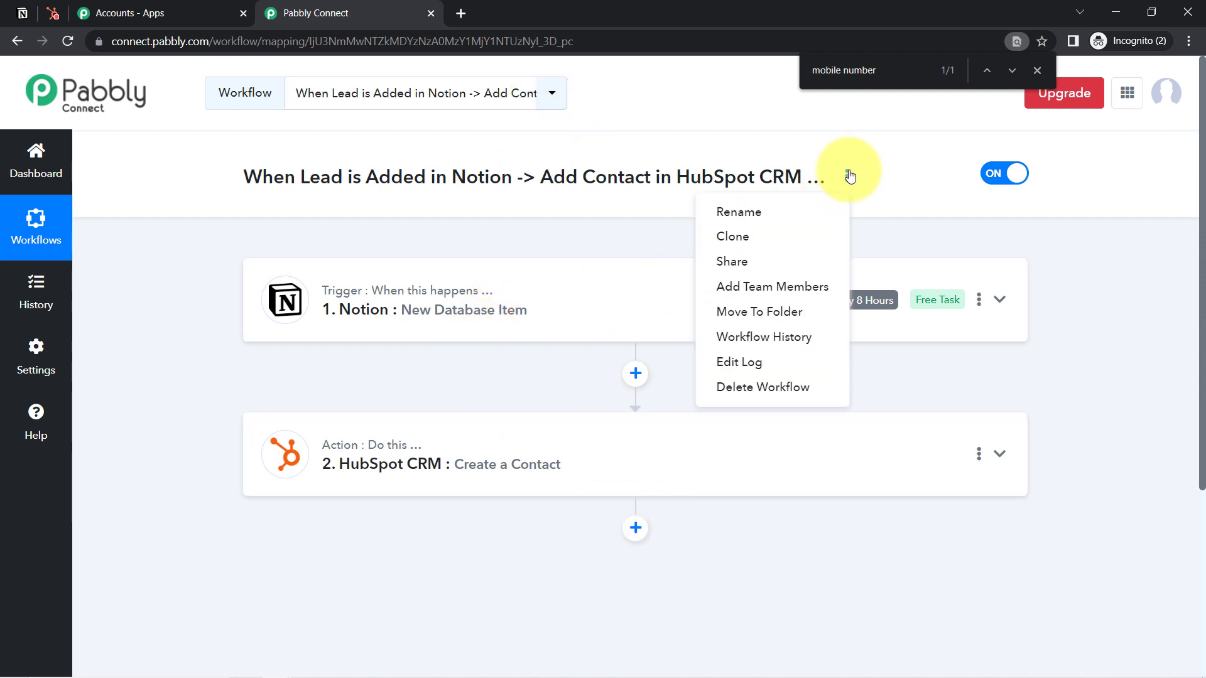
left_click(716, 261)
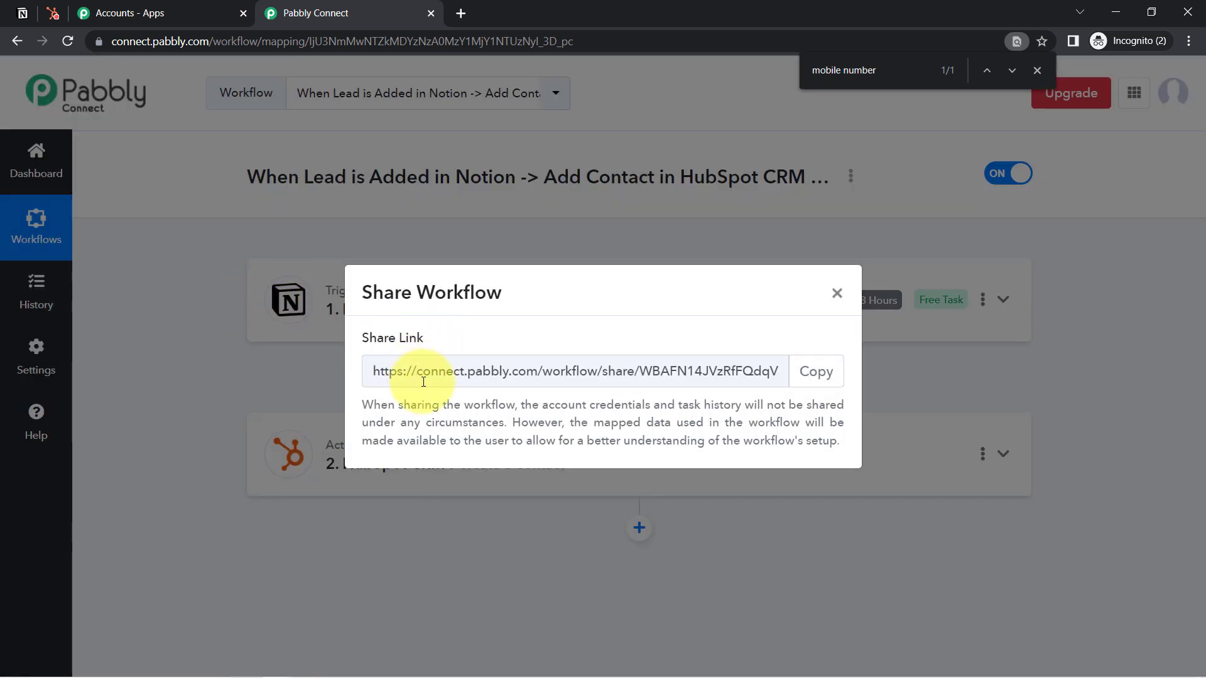
left_click(813, 371)
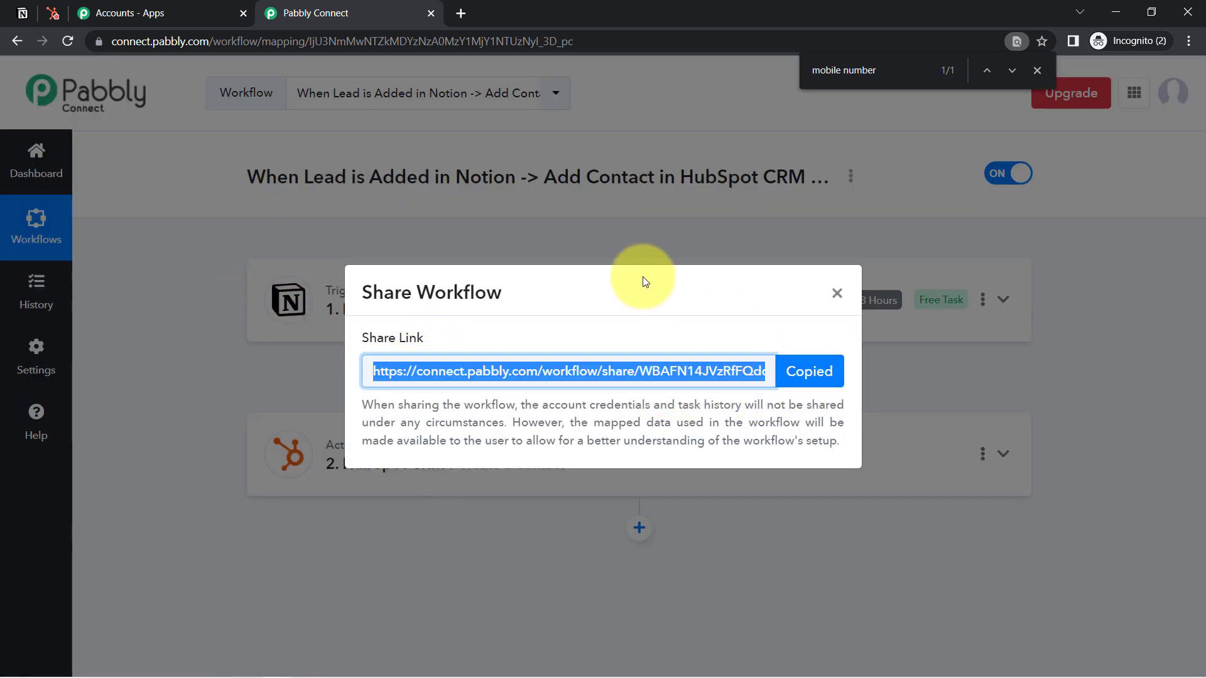
left_click(836, 295)
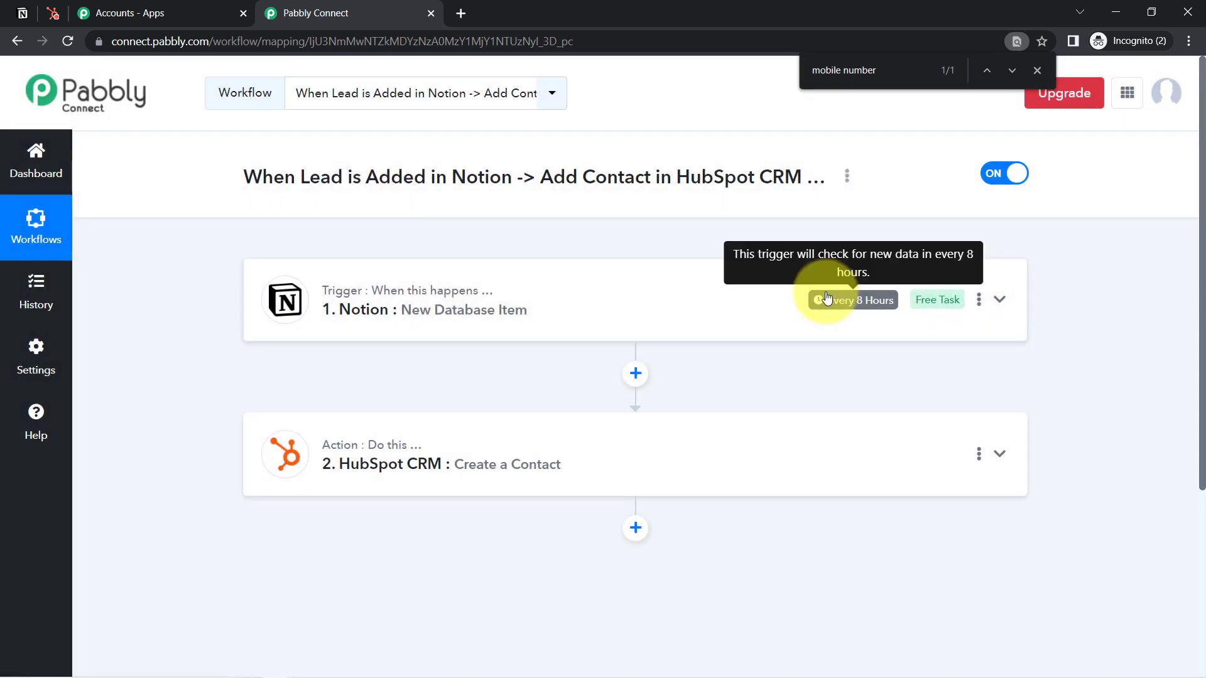